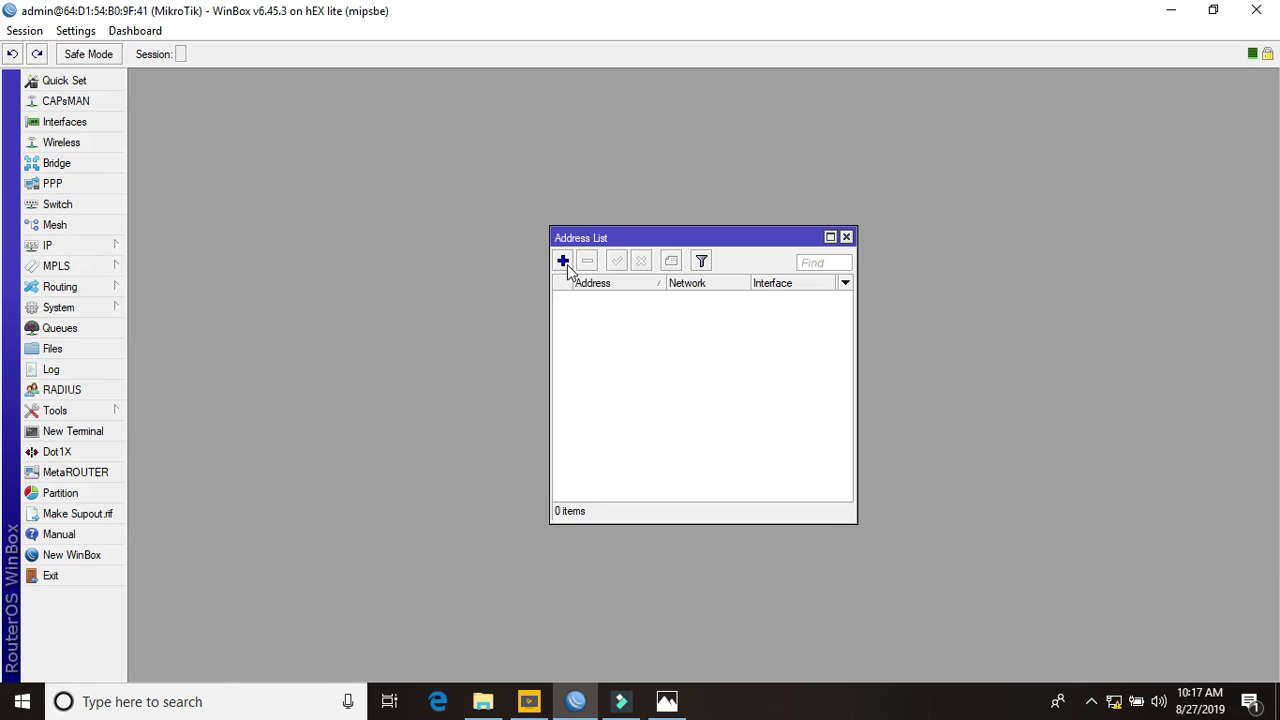
Add the address 192.168.10.10/24 on WAN1
{"action": "left_click_drag", "start_coordinate": [593, 338], "coordinate": [347, 340]}
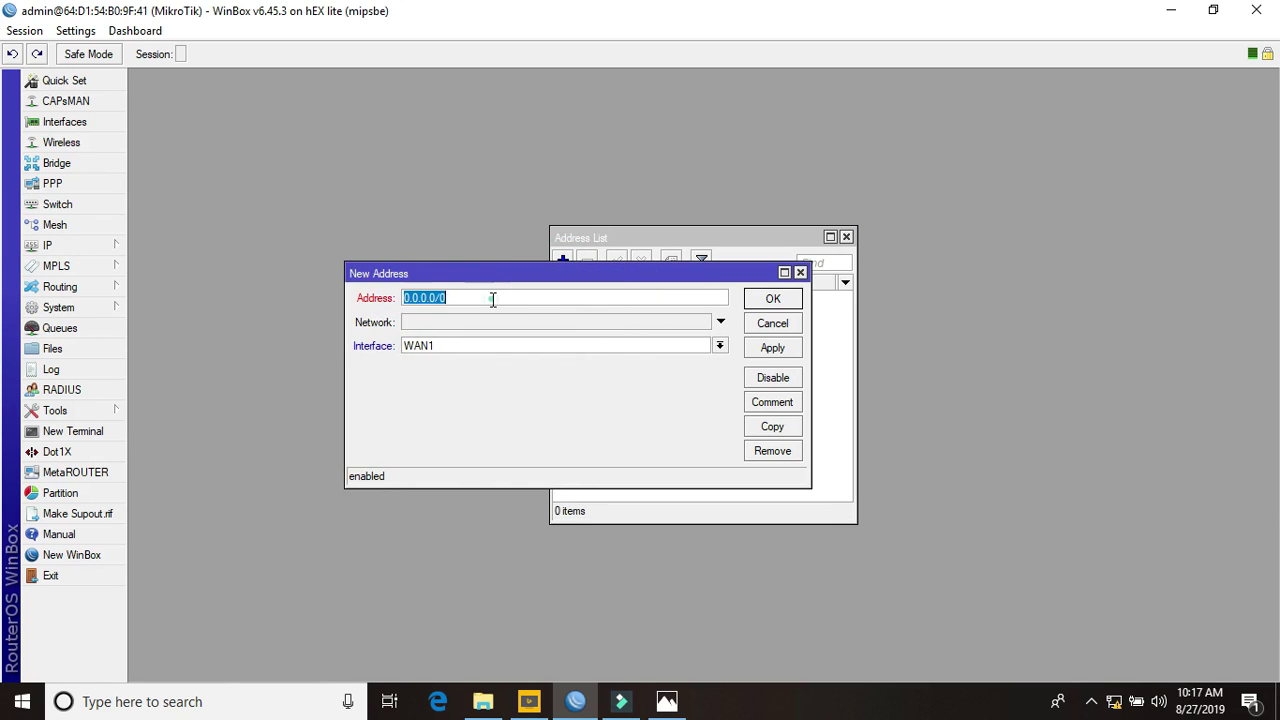
{"action": "type", "text": "1"}
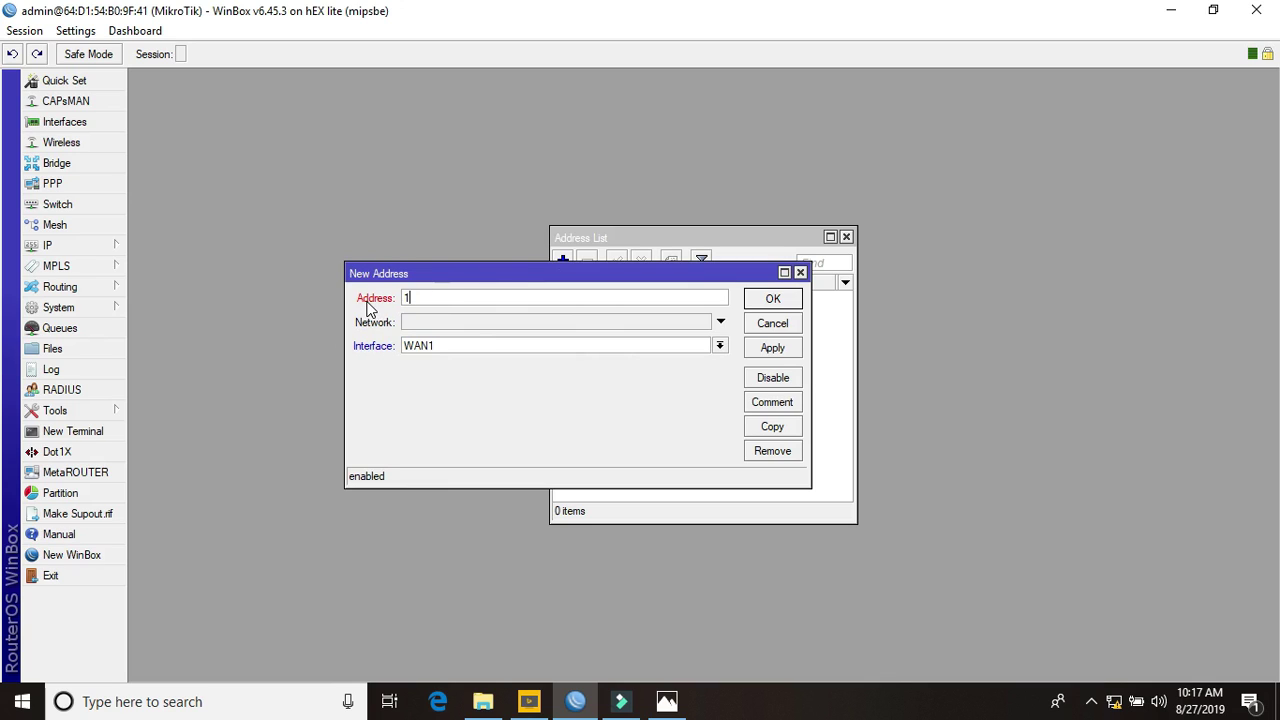
{"action": "type", "text": "92.168.10.10/24"}
{"action": "left_click", "coordinate": [771, 350]}
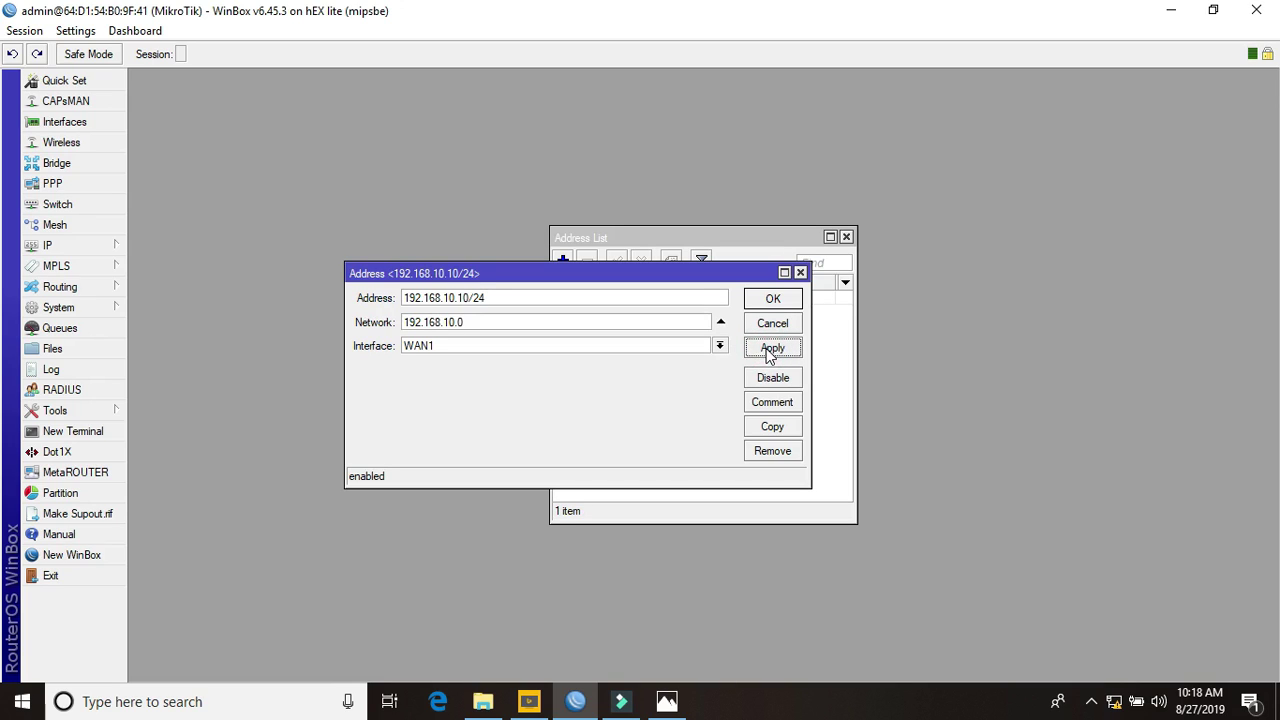
{"action": "left_click", "coordinate": [772, 300]}
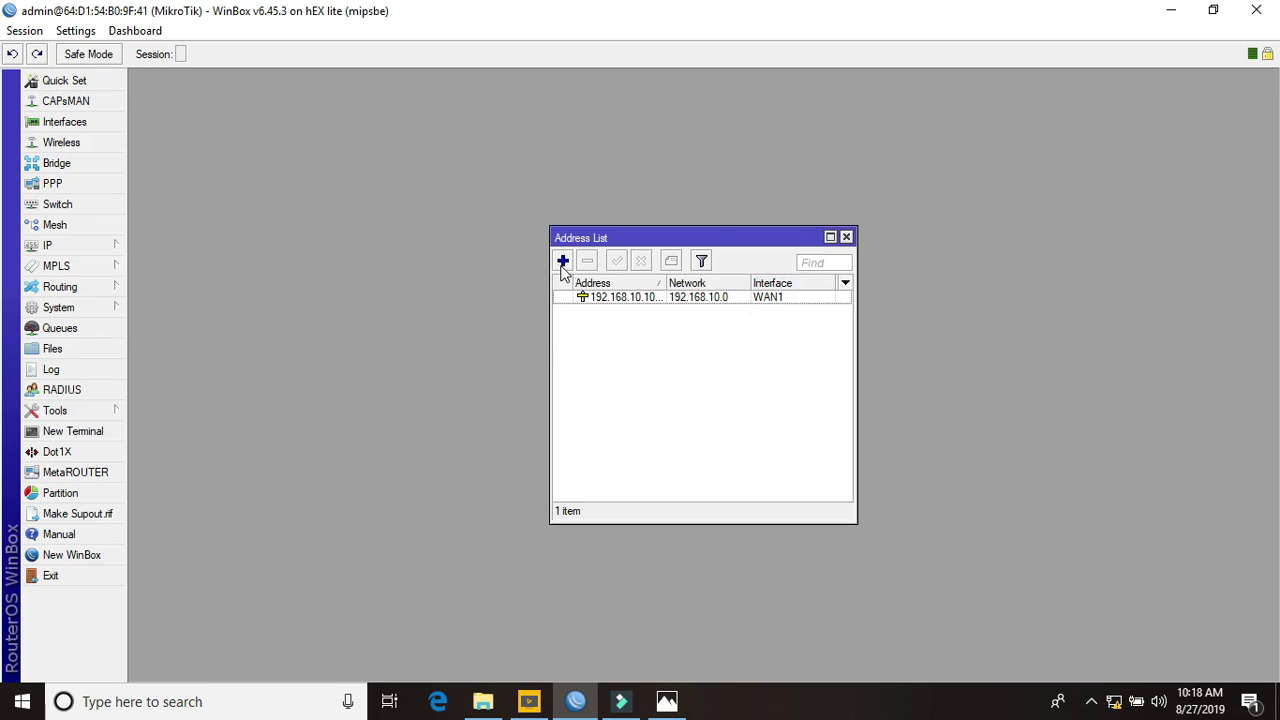
Add a second address, 192.168.11.10/24, assigned to WAN2
{"action": "left_click", "coordinate": [563, 263]}
{"action": "type", "text": "192"}
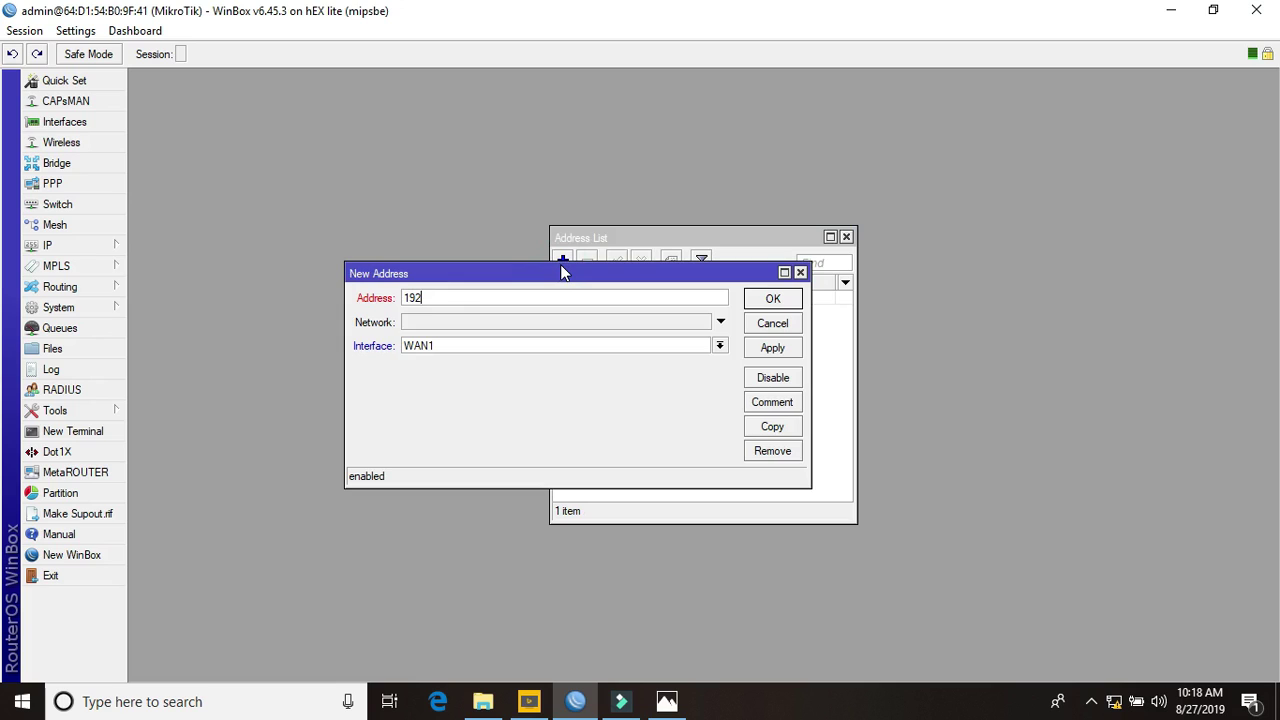
{"action": "type", "text": ".168.11.10/24"}
{"action": "left_click", "coordinate": [720, 345]}
{"action": "left_click", "coordinate": [640, 371]}
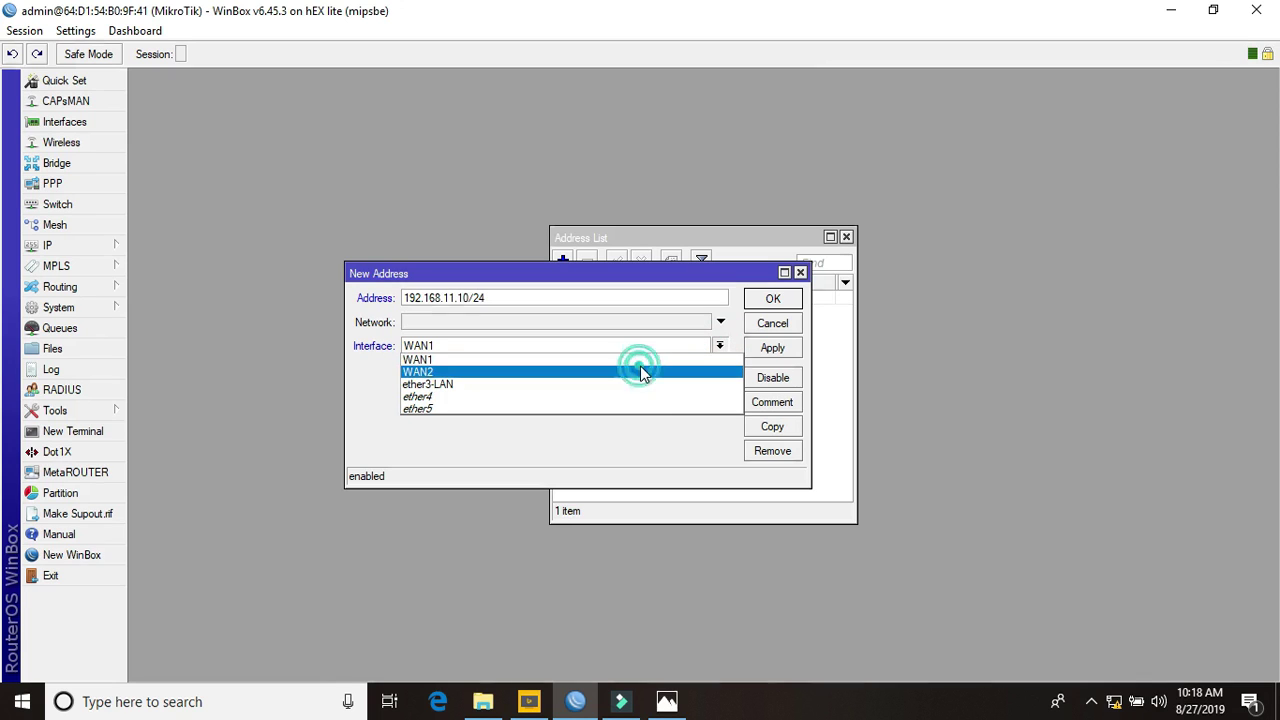
{"action": "left_click", "coordinate": [767, 348]}
{"action": "left_click", "coordinate": [772, 298]}
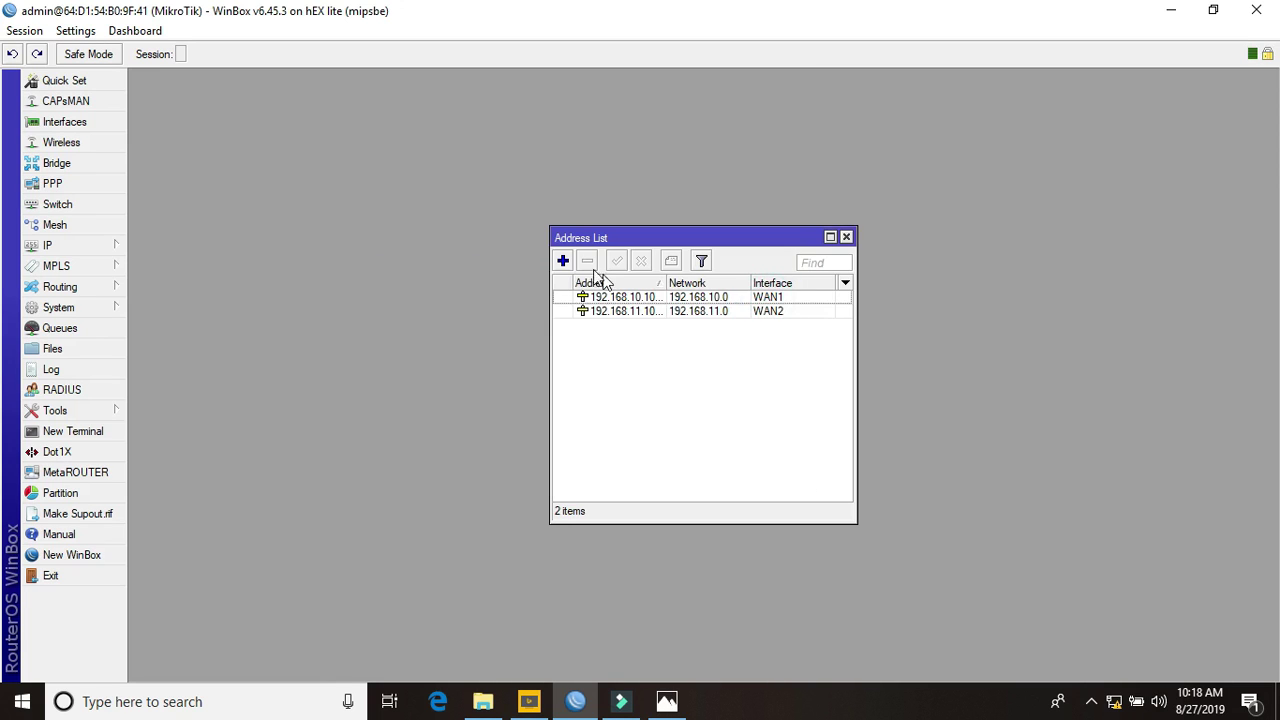
Add 192.168.30.1/24 on ether3-LAN as a third address, then close the Address List
{"action": "left_click", "coordinate": [560, 260]}
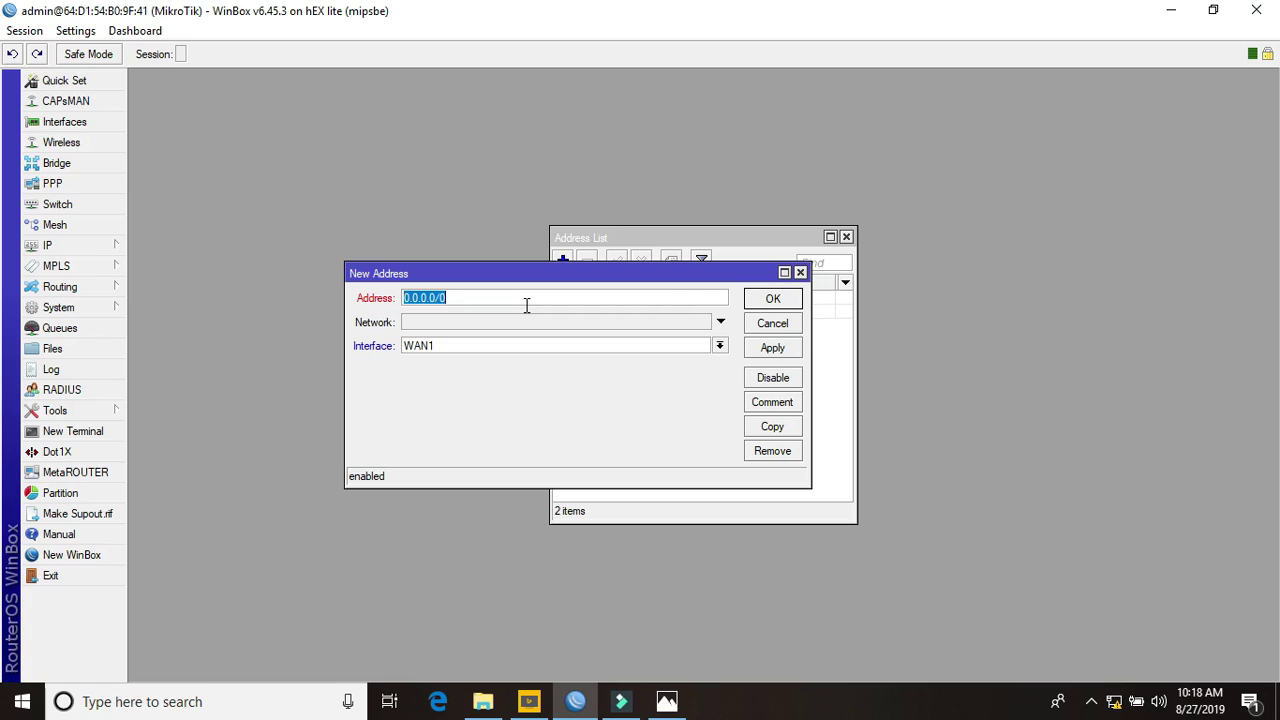
{"action": "type", "text": "192.168.30.1/24"}
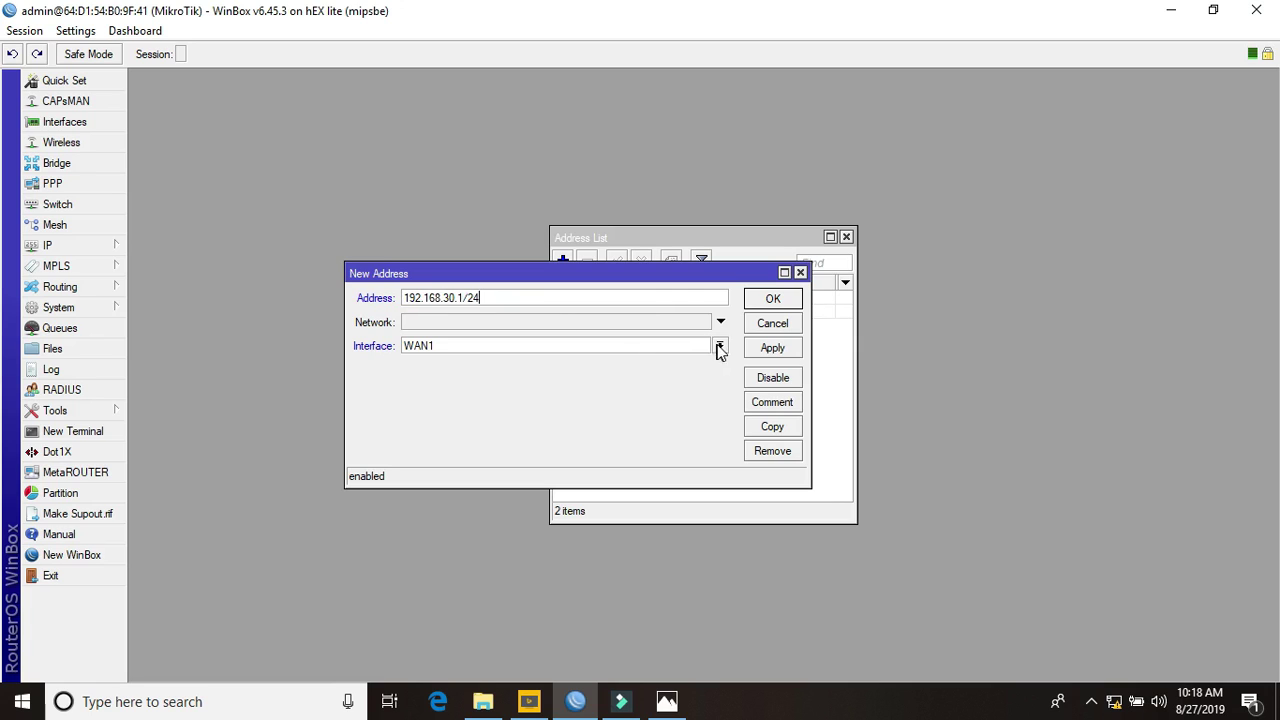
{"action": "left_click", "coordinate": [719, 345]}
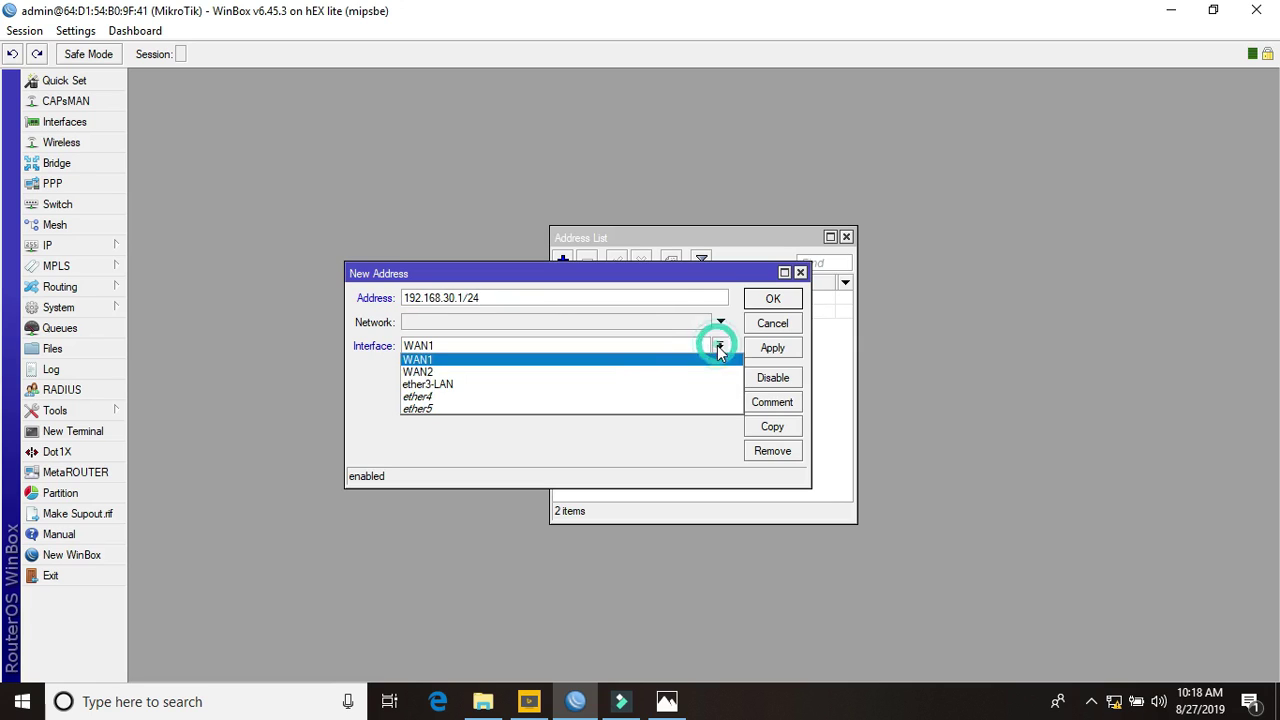
{"action": "left_click", "coordinate": [577, 386]}
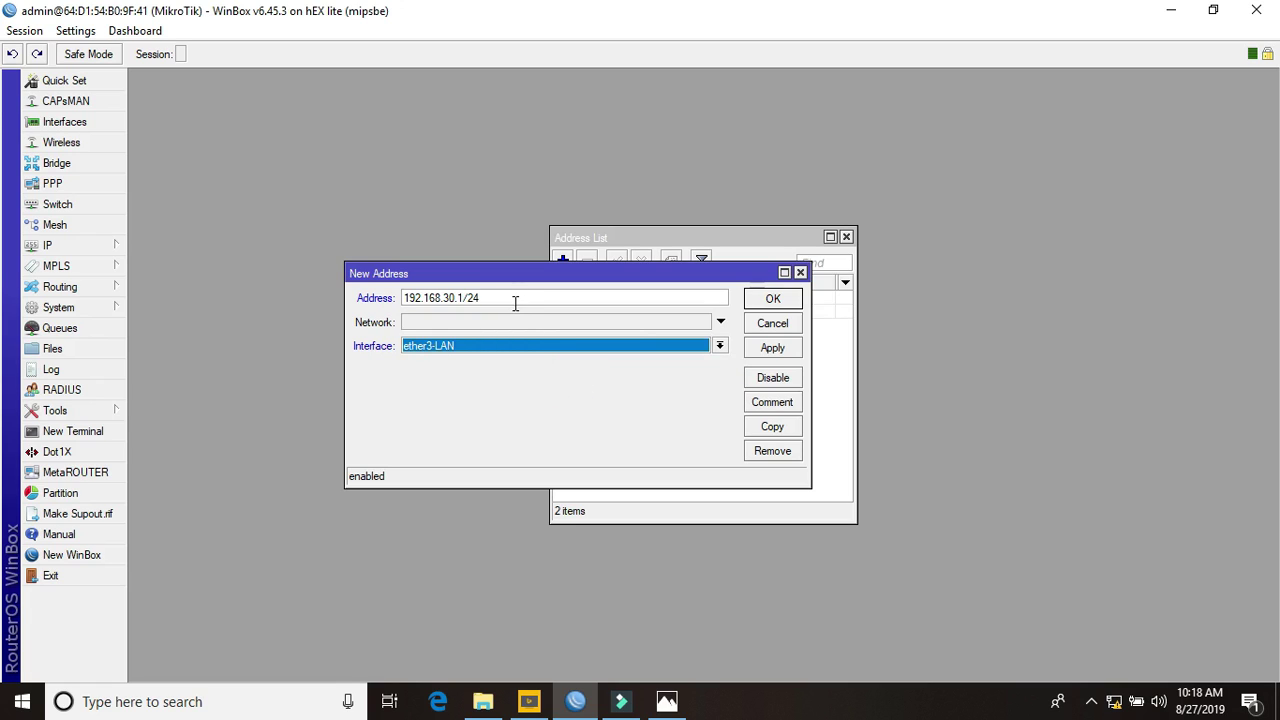
{"action": "left_click", "coordinate": [719, 346]}
{"action": "left_click", "coordinate": [491, 383]}
{"action": "left_click", "coordinate": [772, 347]}
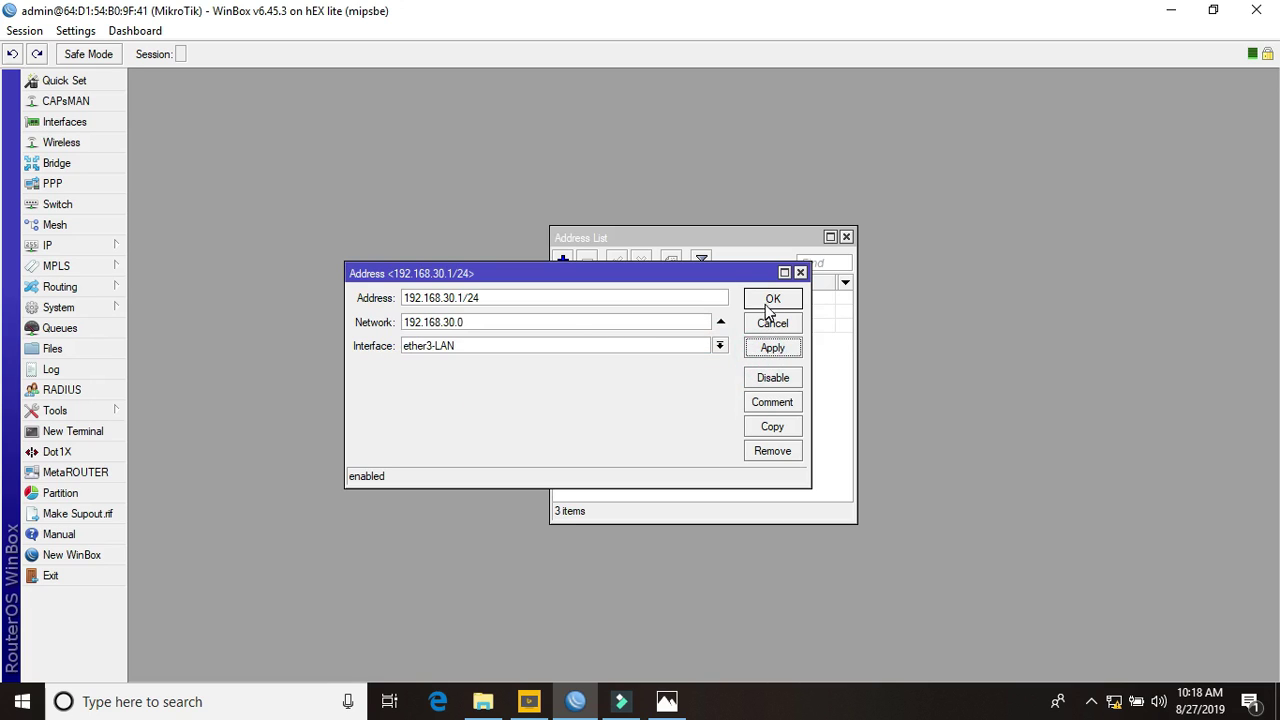
{"action": "left_click", "coordinate": [772, 299]}
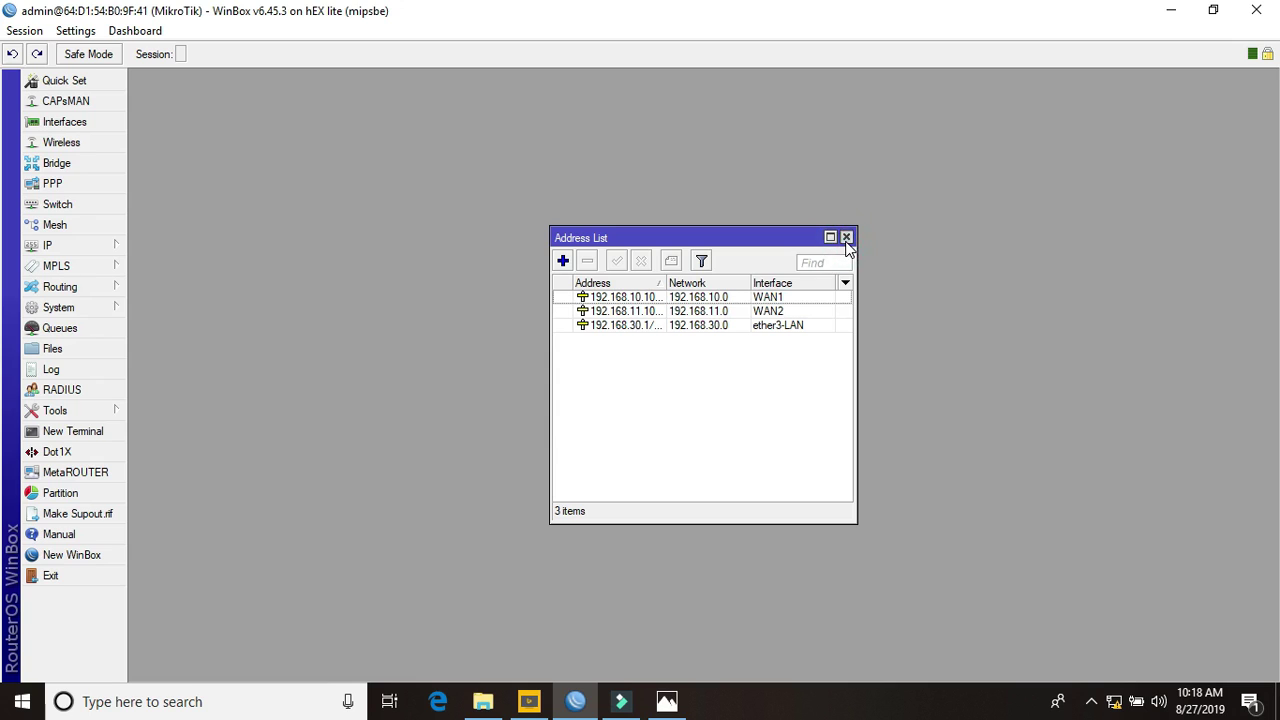
{"action": "left_click", "coordinate": [846, 238]}
In IP > DNS, replace the default server with 8.8.8.8, add 8.8.4.4, and enable Allow Remote Requests
{"action": "left_click", "coordinate": [95, 250]}
{"action": "left_click", "coordinate": [184, 324]}
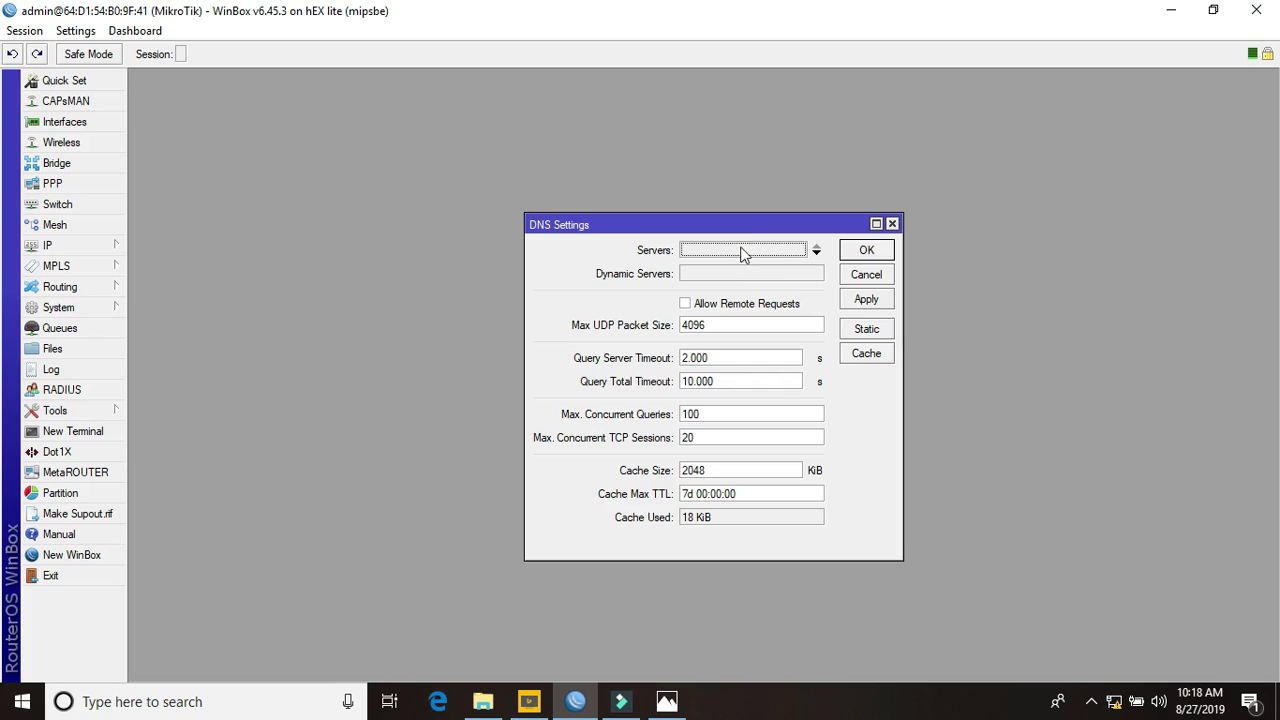
{"action": "double_click", "coordinate": [740, 249]}
{"action": "type", "text": "8.8.8.8"}
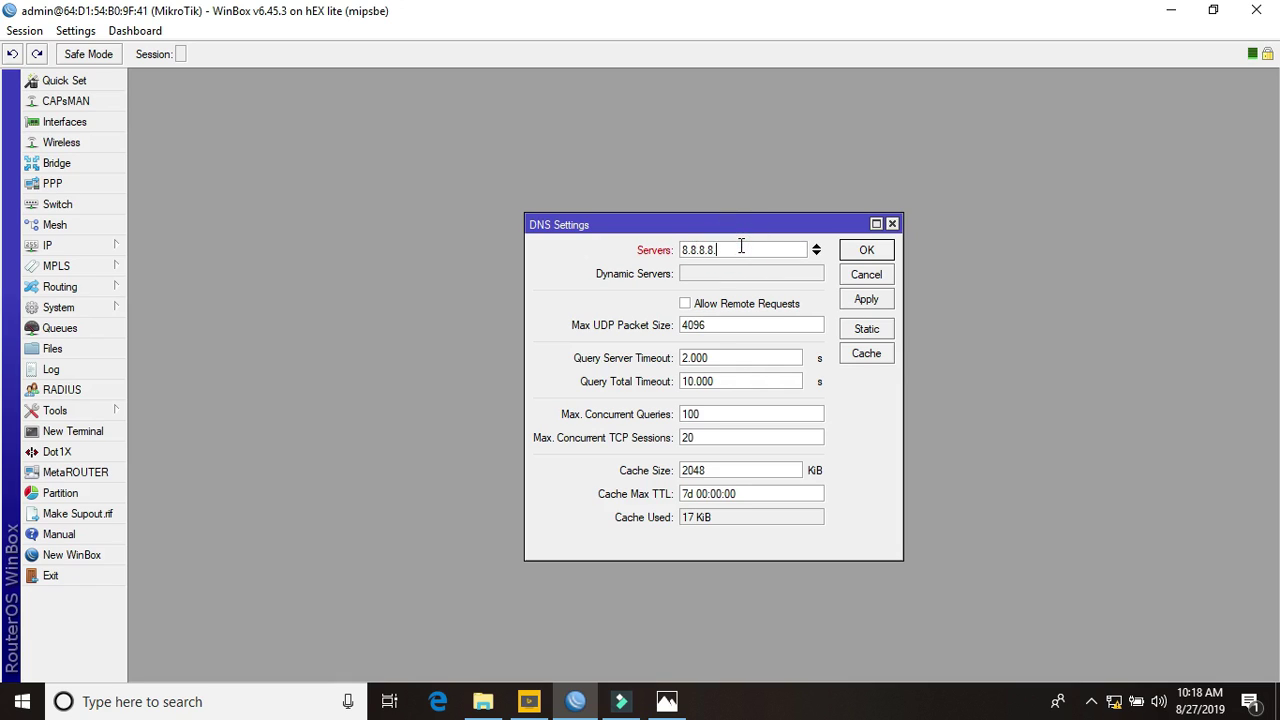
{"action": "left_click", "coordinate": [816, 252]}
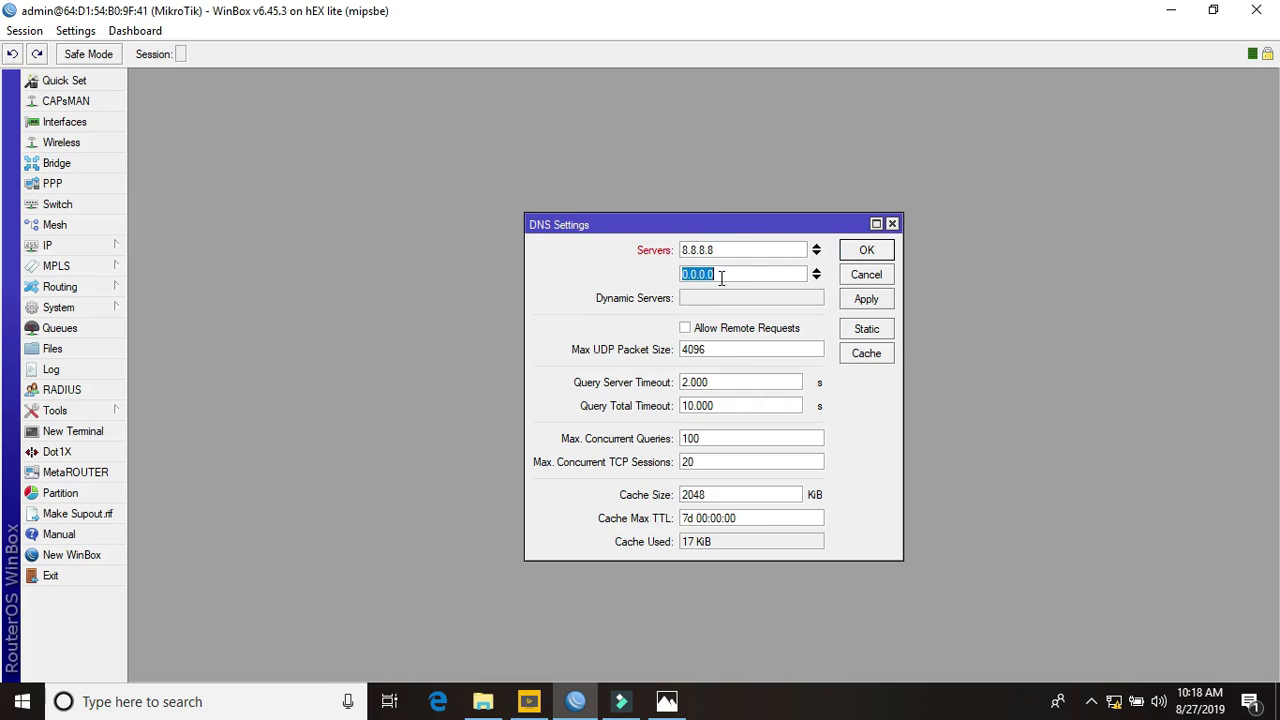
{"action": "type", "text": "8.8.4.4"}
{"action": "left_click", "coordinate": [686, 329]}
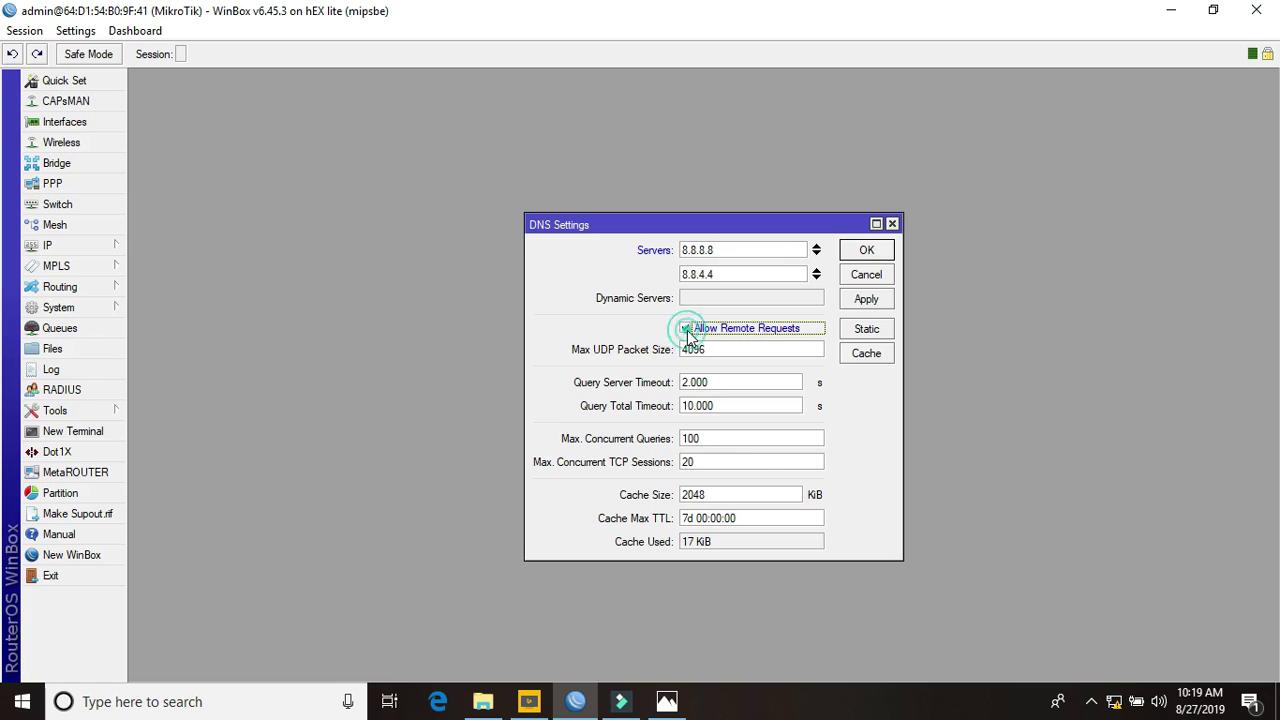
{"action": "left_click", "coordinate": [866, 300]}
{"action": "left_click", "coordinate": [866, 255]}
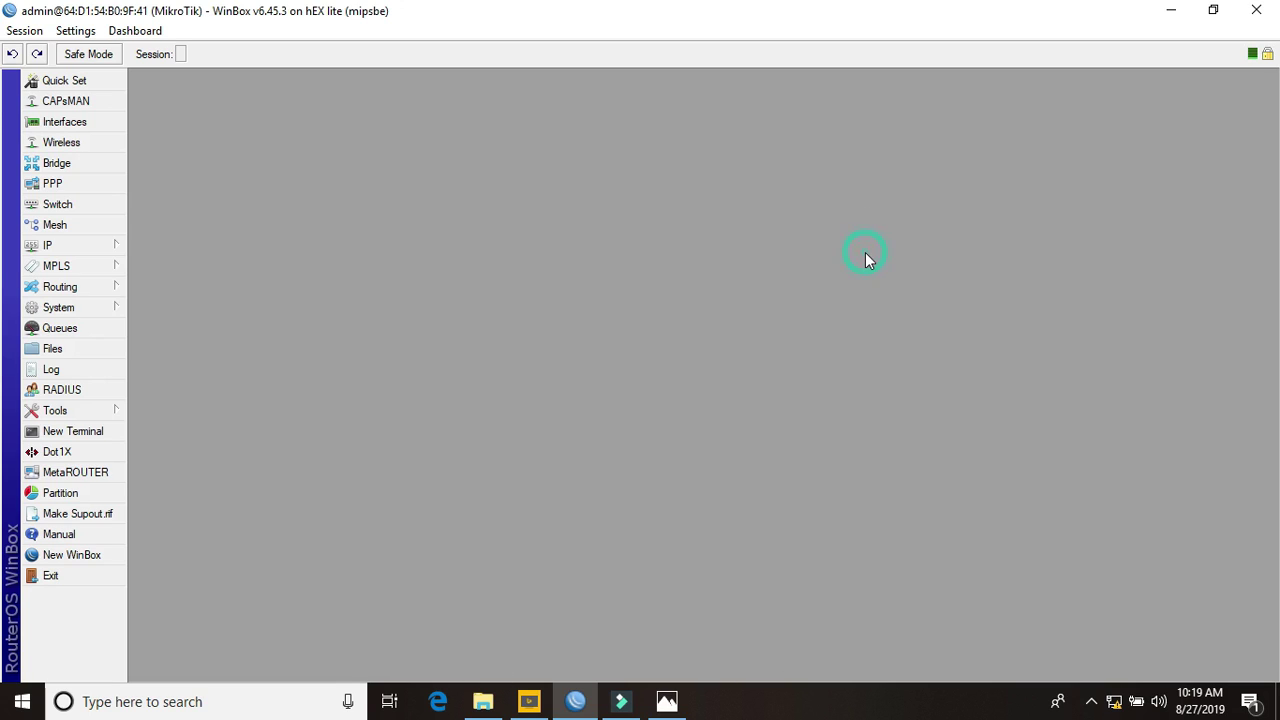
Open the Firewall NAT rules and start a new NAT rule
{"action": "left_click", "coordinate": [97, 255]}
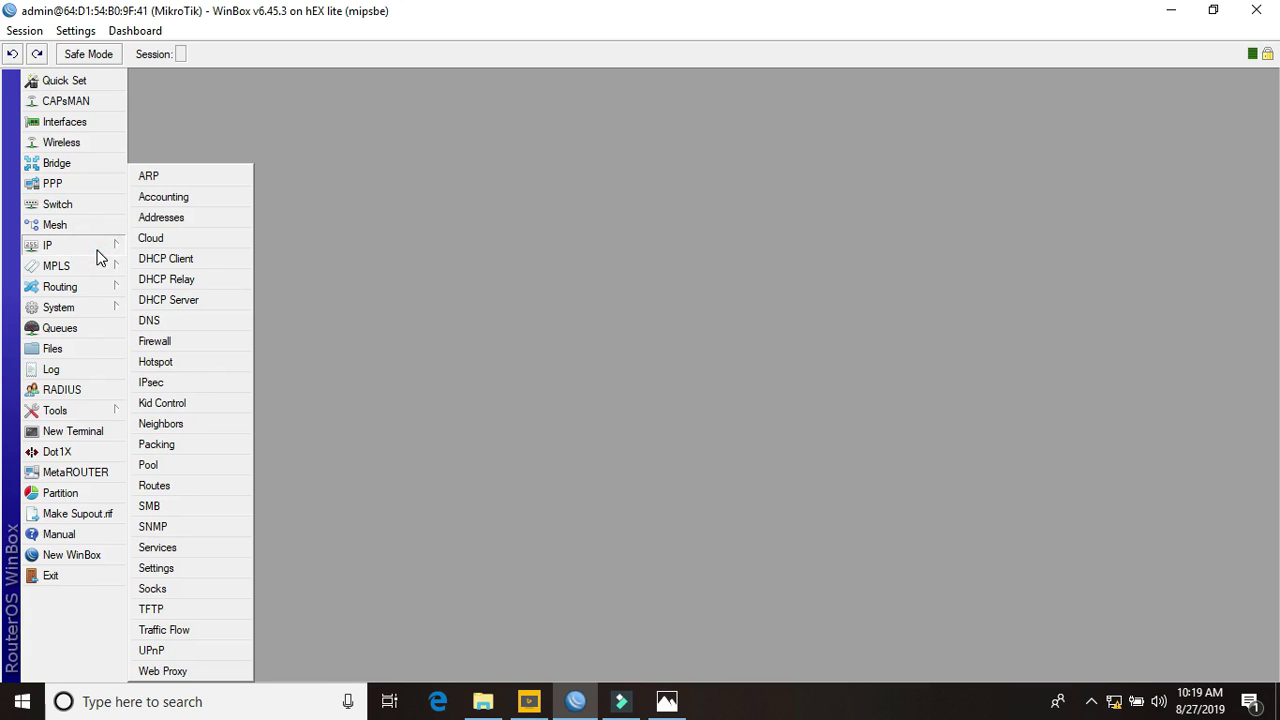
{"action": "left_click", "coordinate": [160, 341]}
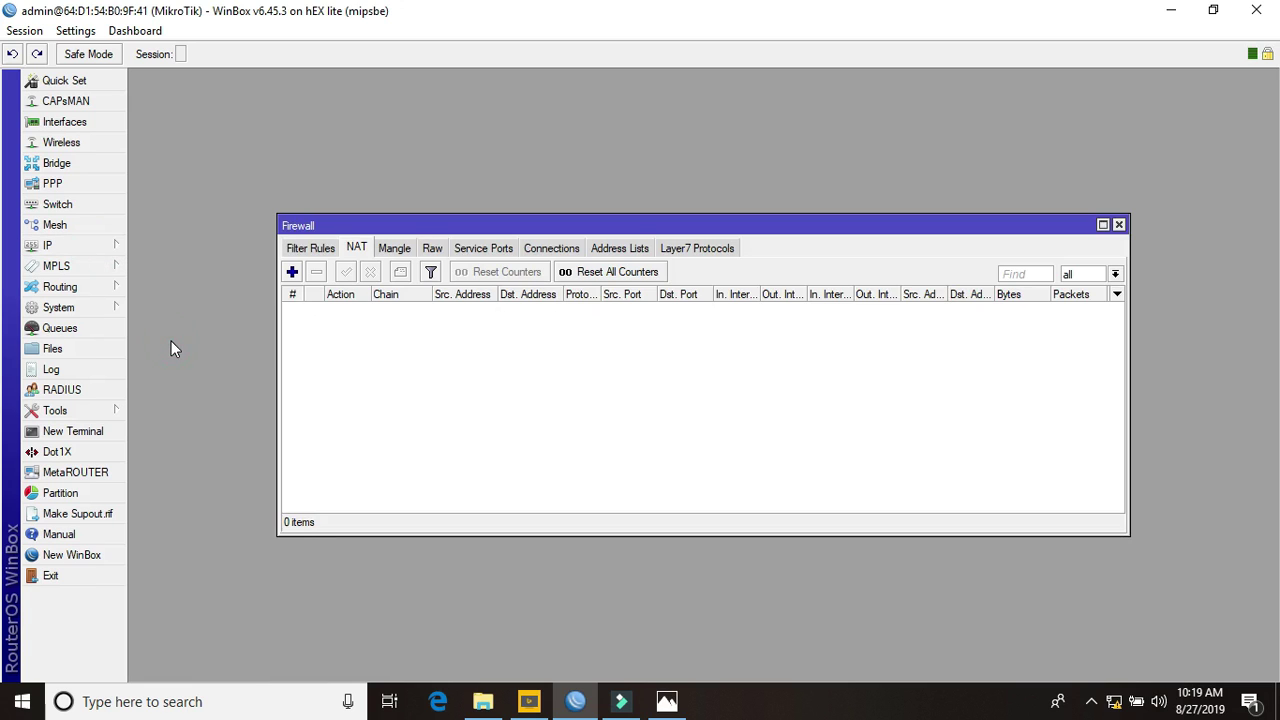
{"action": "left_click", "coordinate": [358, 250]}
{"action": "left_click", "coordinate": [292, 272]}
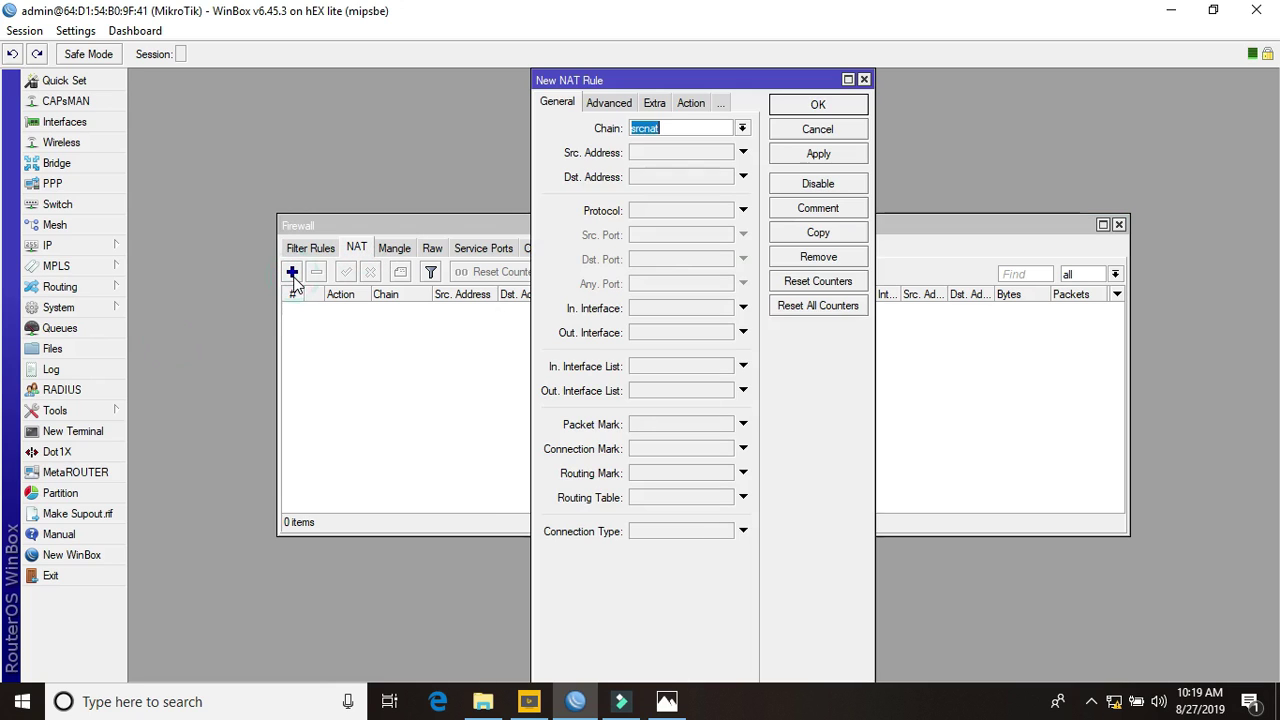
{"action": "left_click_drag", "start_coordinate": [531, 220], "coordinate": [258, 245]}
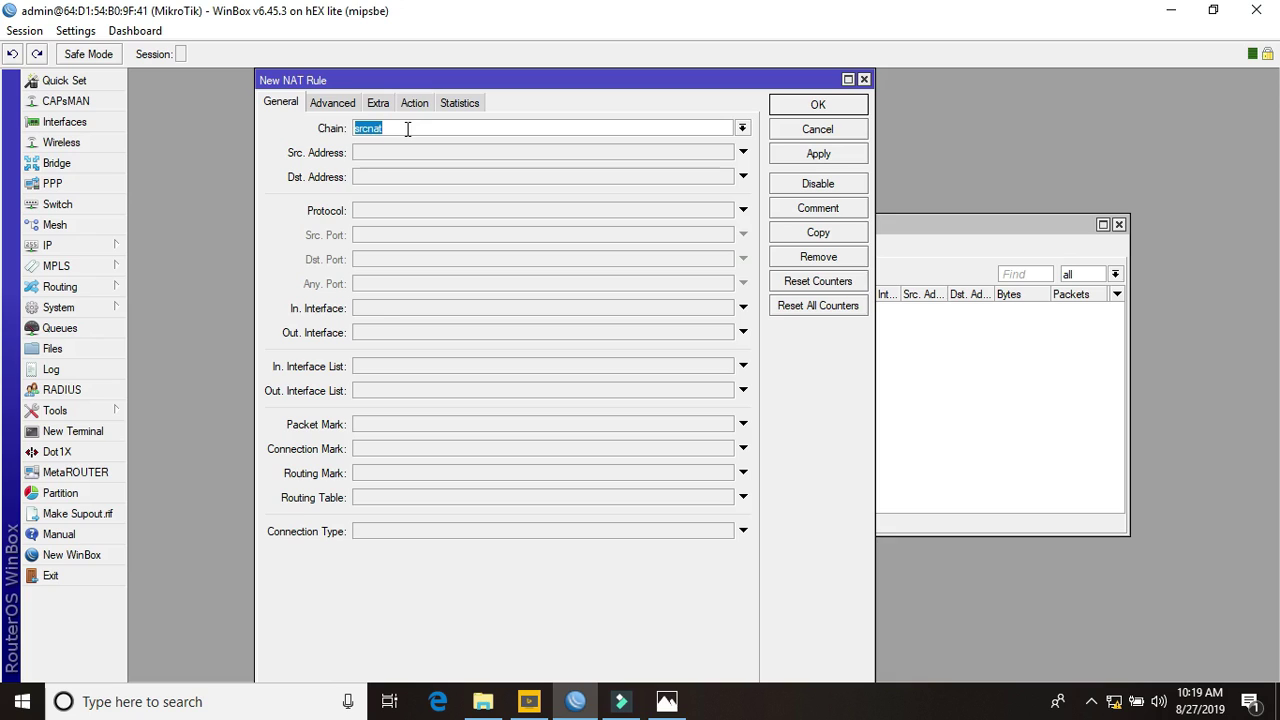
Set the rule's Out. Interface to WAN1 and action to masquerade, then save it
{"action": "left_click", "coordinate": [375, 333]}
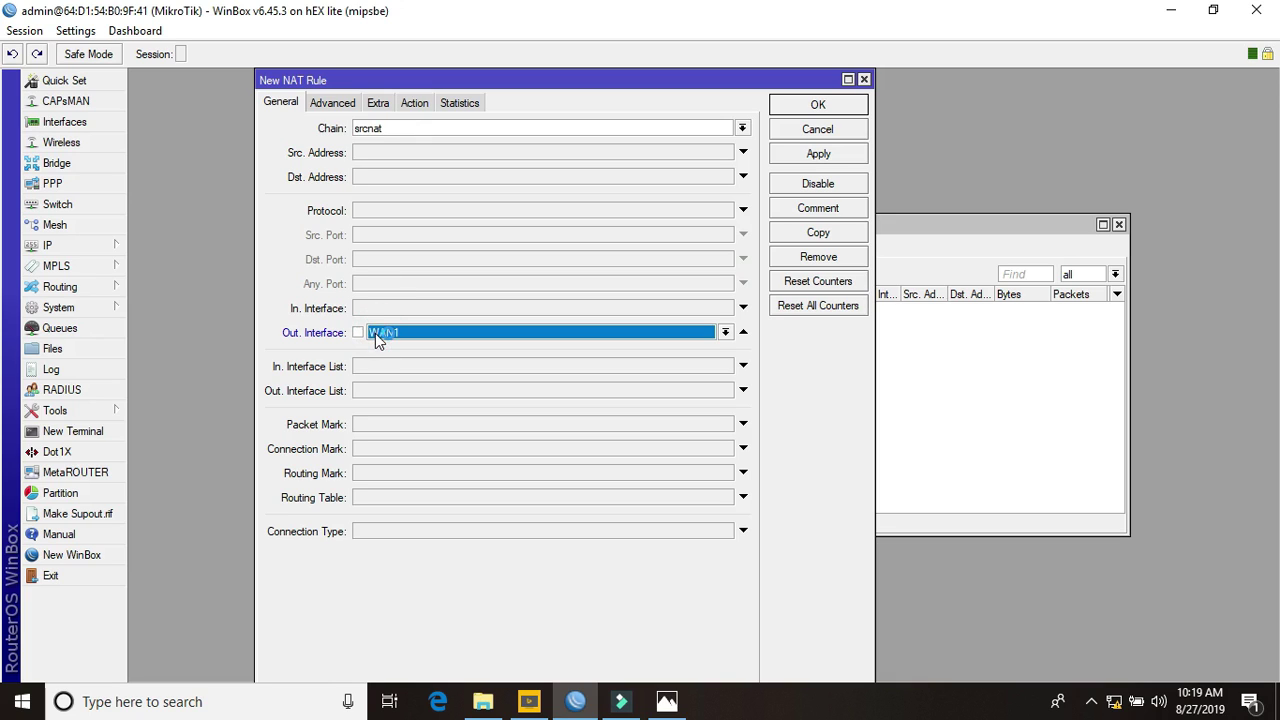
{"action": "left_click", "coordinate": [723, 332]}
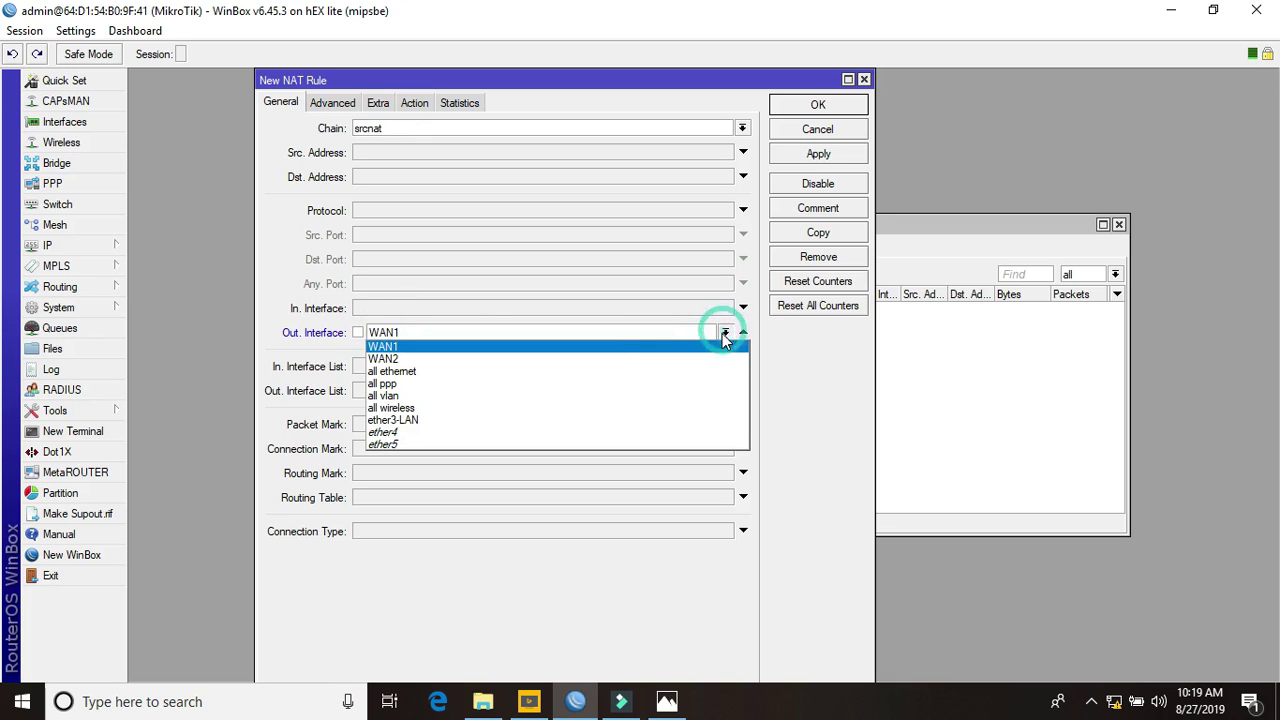
{"action": "left_click", "coordinate": [590, 352]}
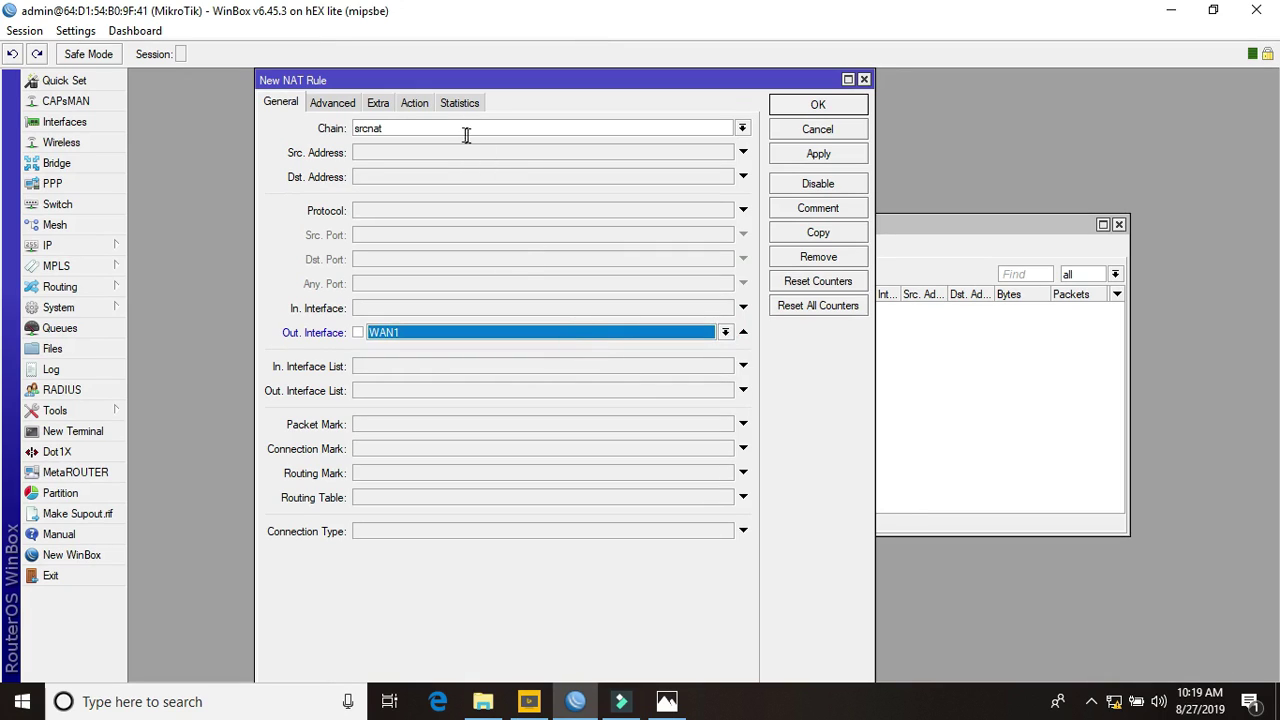
{"action": "left_click", "coordinate": [414, 103]}
{"action": "left_click", "coordinate": [746, 130]}
{"action": "left_click", "coordinate": [596, 217]}
{"action": "left_click", "coordinate": [814, 153]}
{"action": "left_click", "coordinate": [812, 105]}
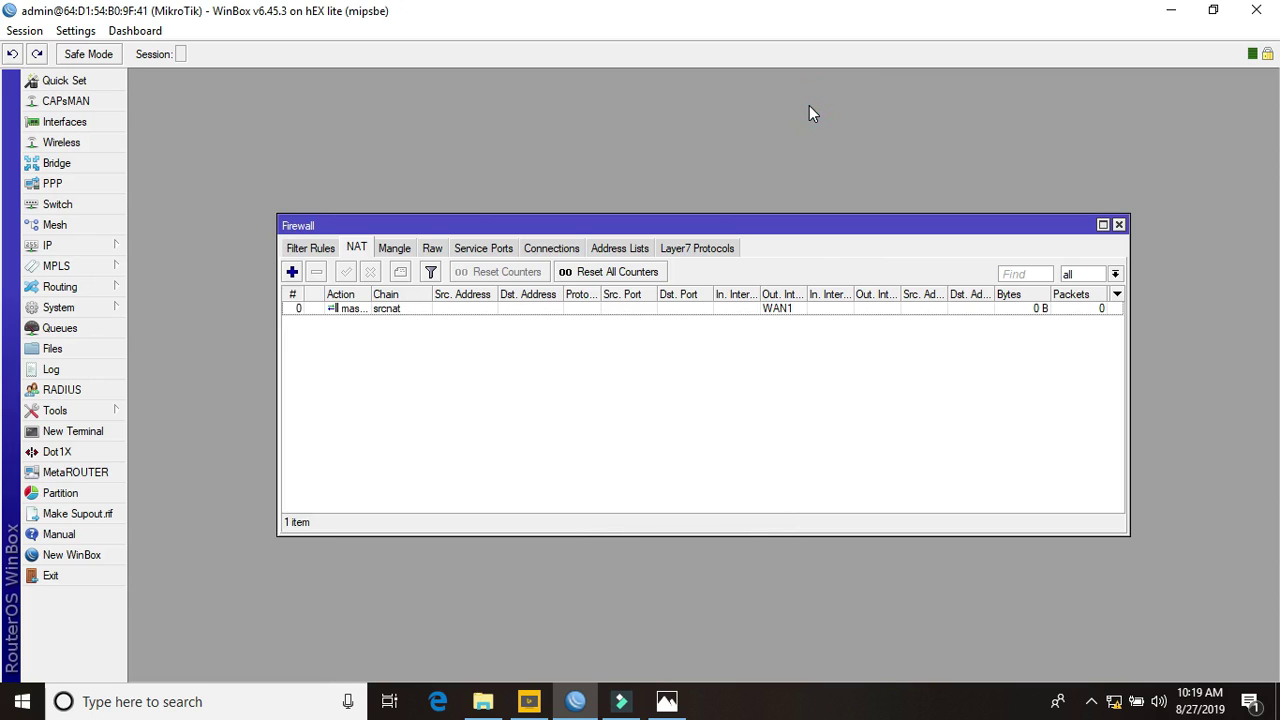
Start another NAT rule with Out. Interface set to WAN2
{"action": "left_click_drag", "start_coordinate": [807, 294], "coordinate": [843, 292]}
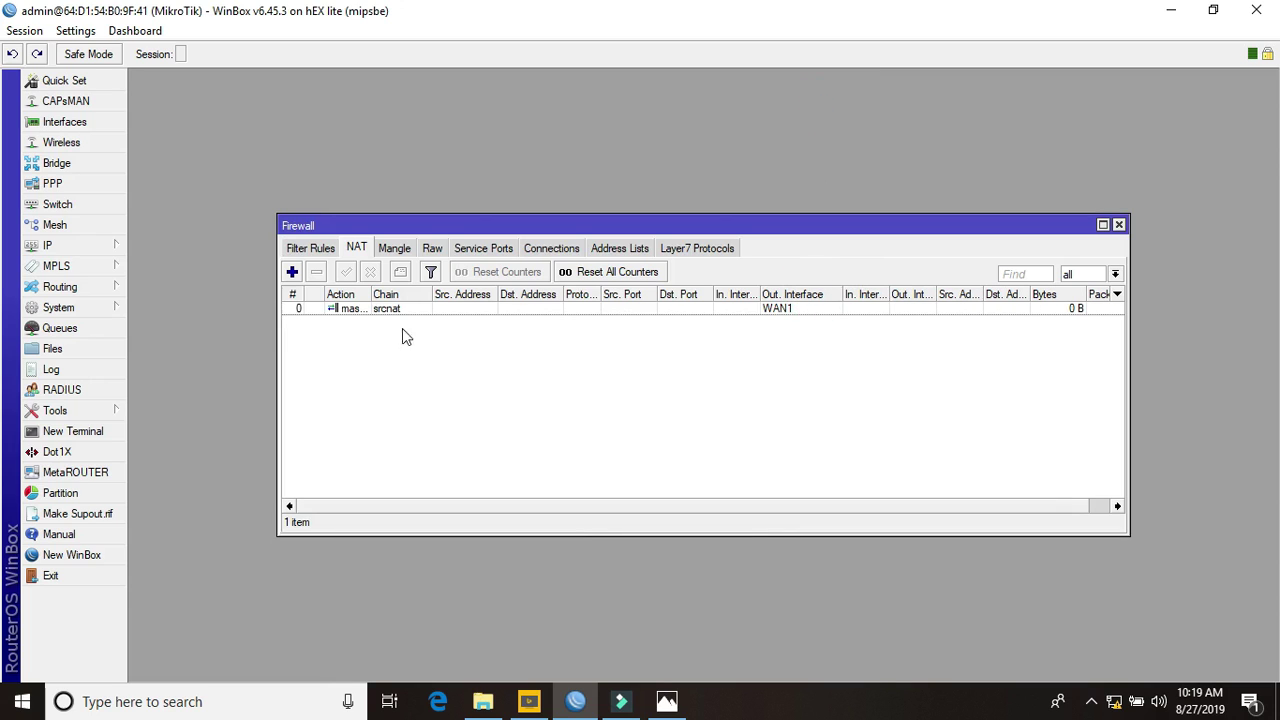
{"action": "left_click", "coordinate": [292, 271]}
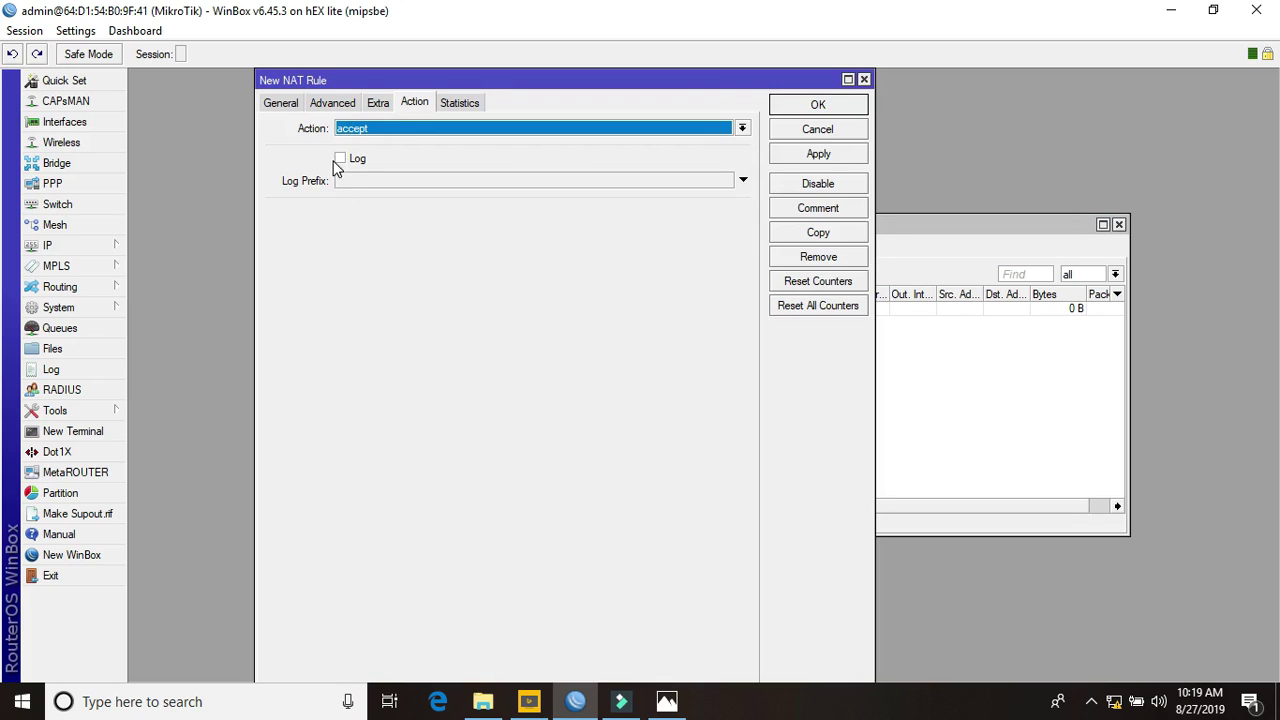
{"action": "left_click", "coordinate": [280, 102]}
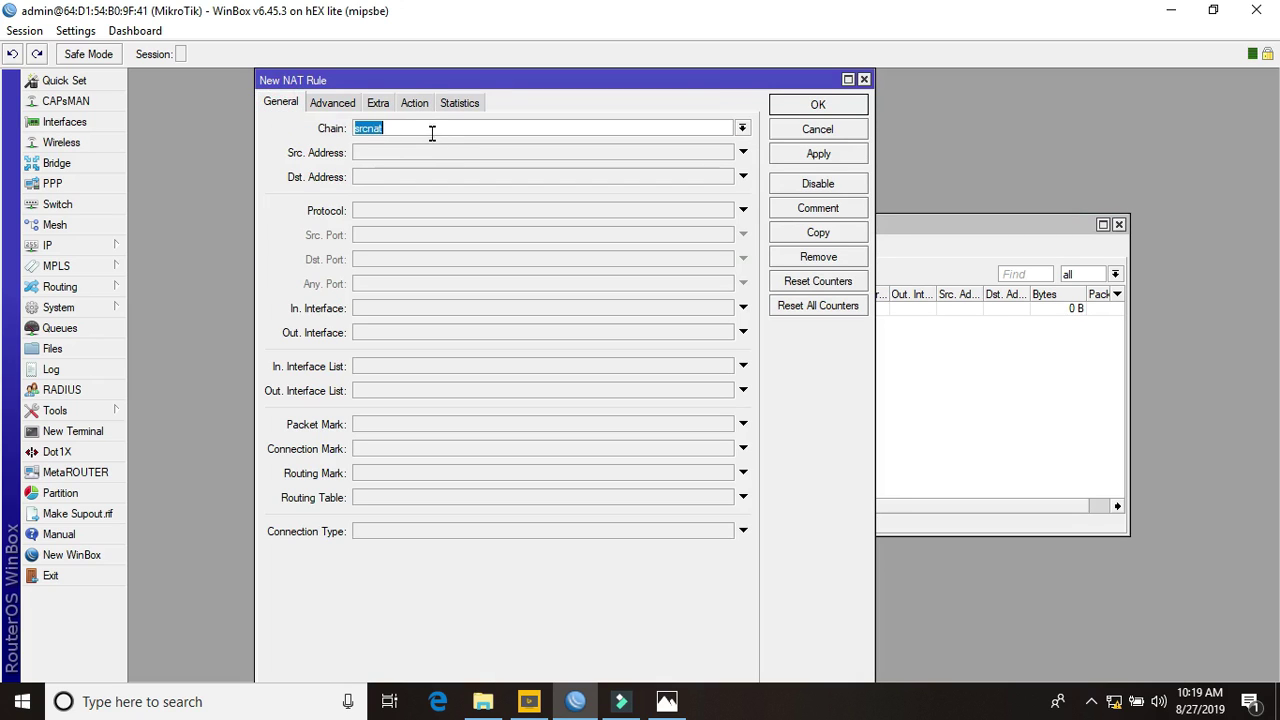
{"action": "left_click", "coordinate": [383, 332]}
{"action": "left_click", "coordinate": [726, 332]}
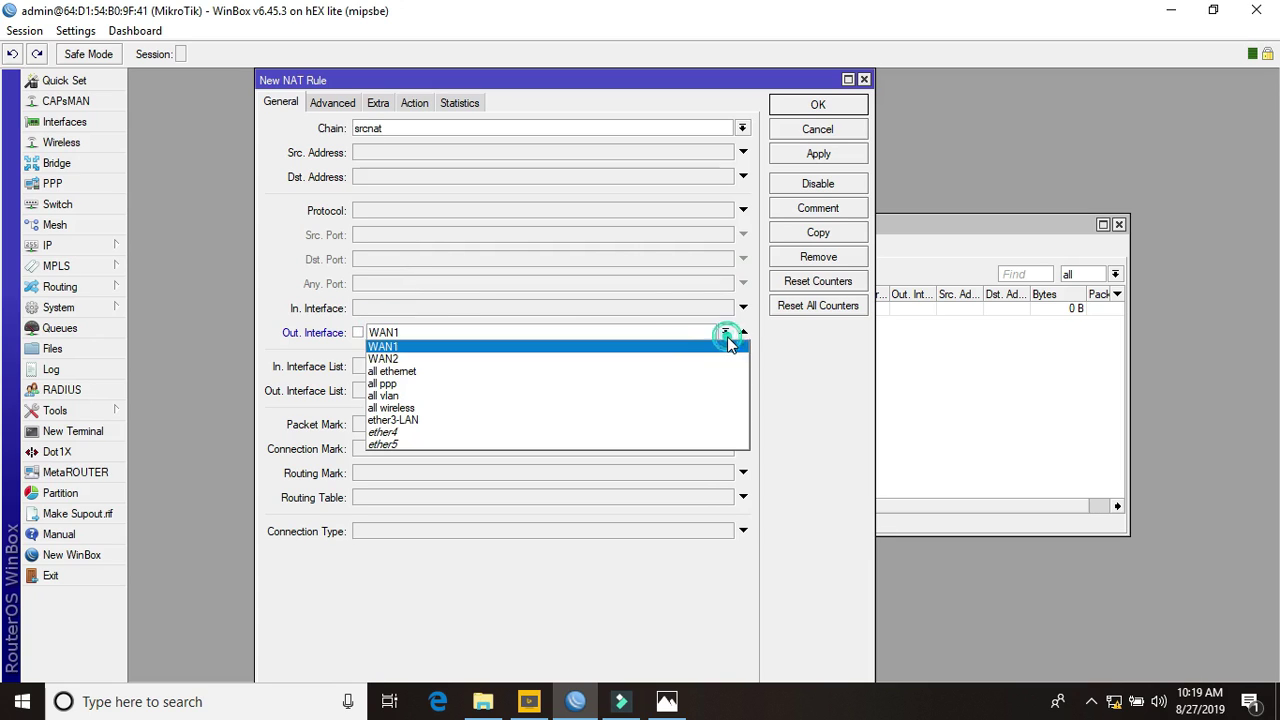
{"action": "left_click", "coordinate": [648, 360]}
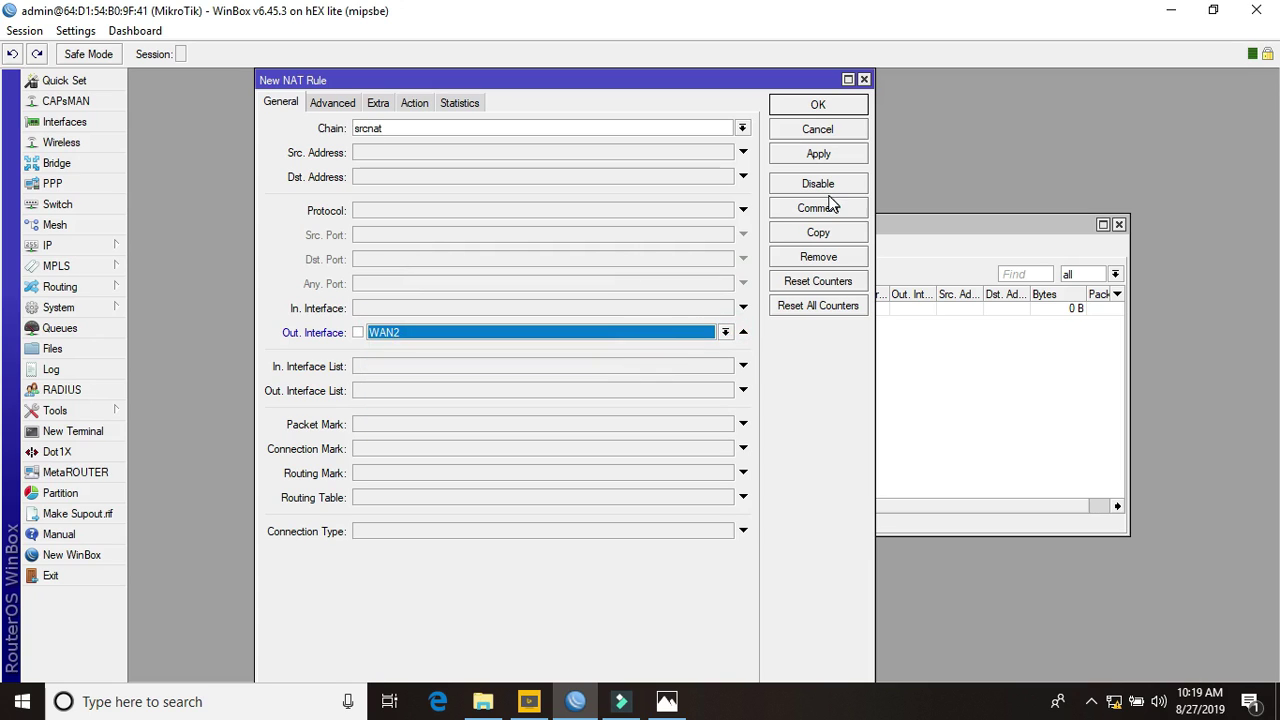
Make the WAN2 rule's action masquerade, save it, and close the Firewall window
{"action": "left_click", "coordinate": [417, 104]}
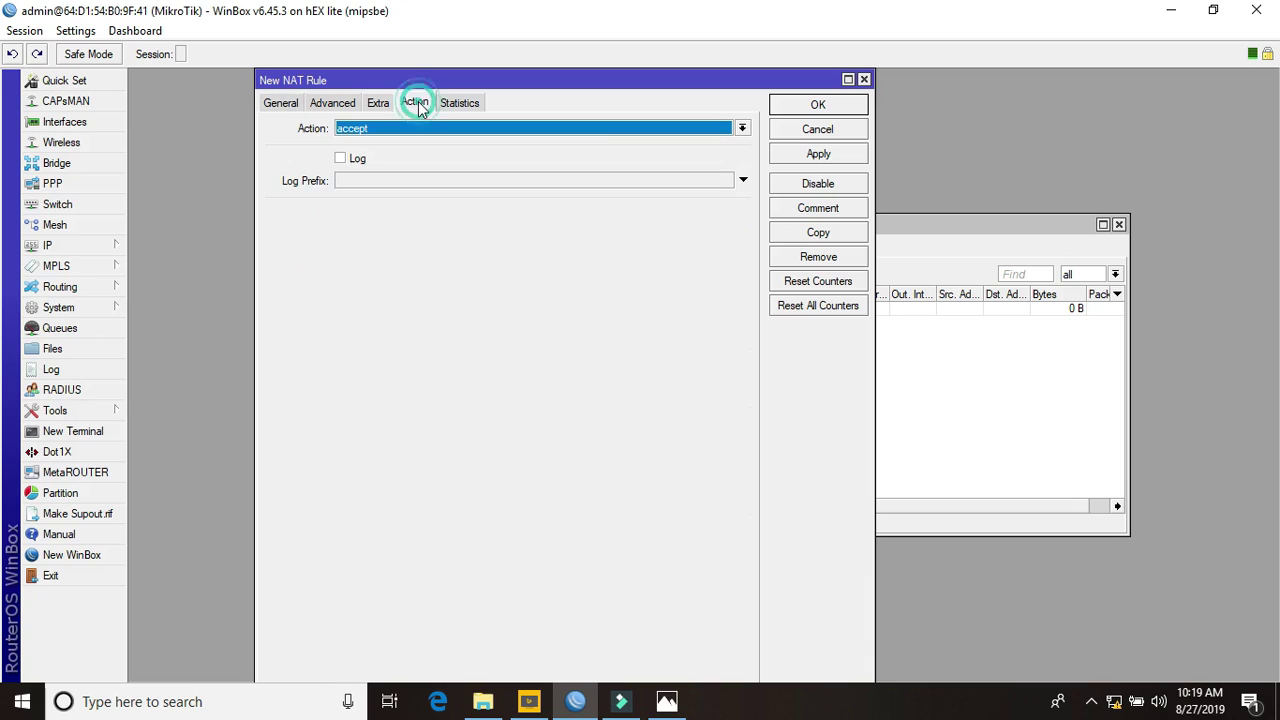
{"action": "left_click", "coordinate": [597, 124]}
{"action": "left_click", "coordinate": [491, 214]}
{"action": "left_click", "coordinate": [781, 157]}
{"action": "left_click", "coordinate": [791, 108]}
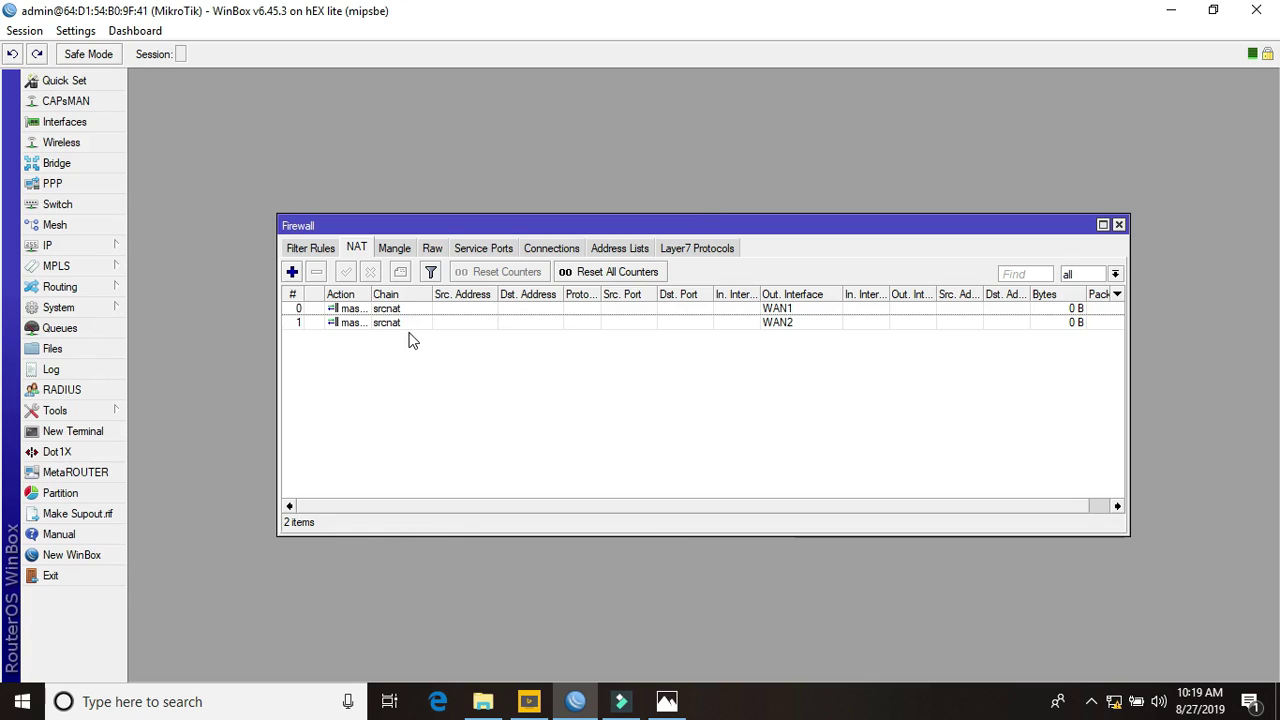
{"action": "left_click", "coordinate": [1119, 225]}
Open IP > Routes and enlarge the list so full Dst. Address prefixes show
{"action": "left_click", "coordinate": [106, 251]}
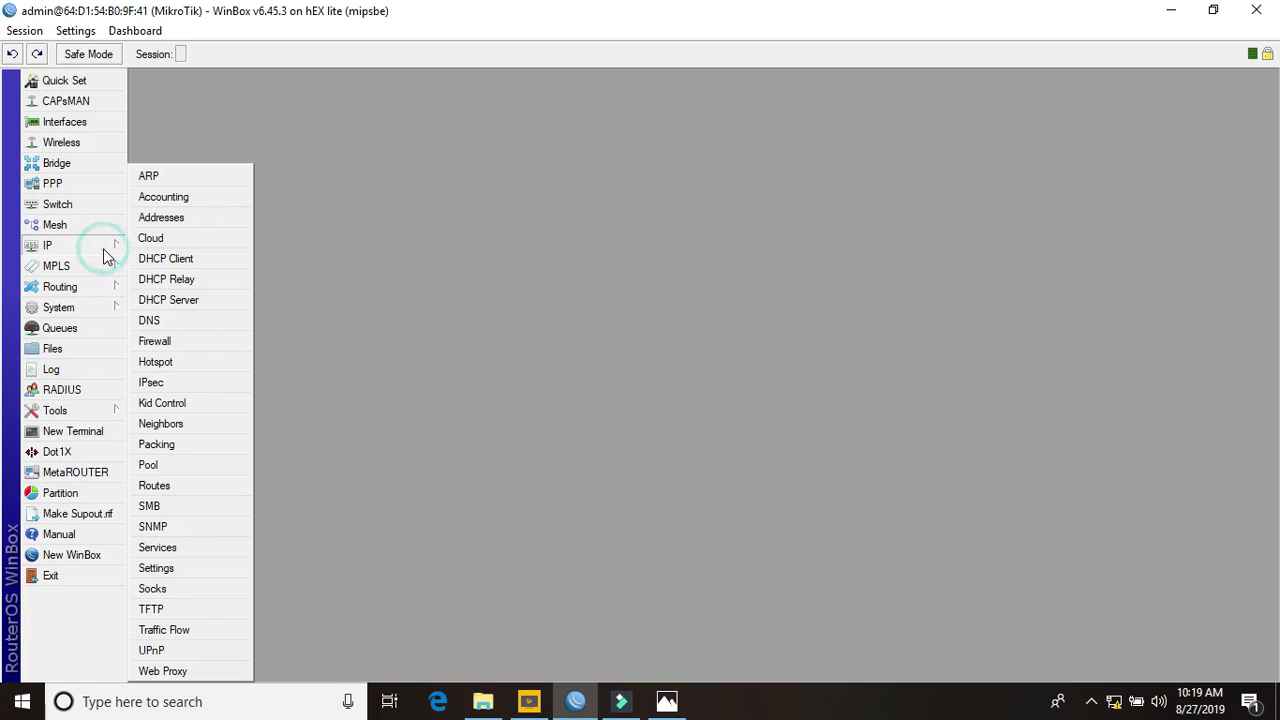
{"action": "left_click", "coordinate": [170, 485]}
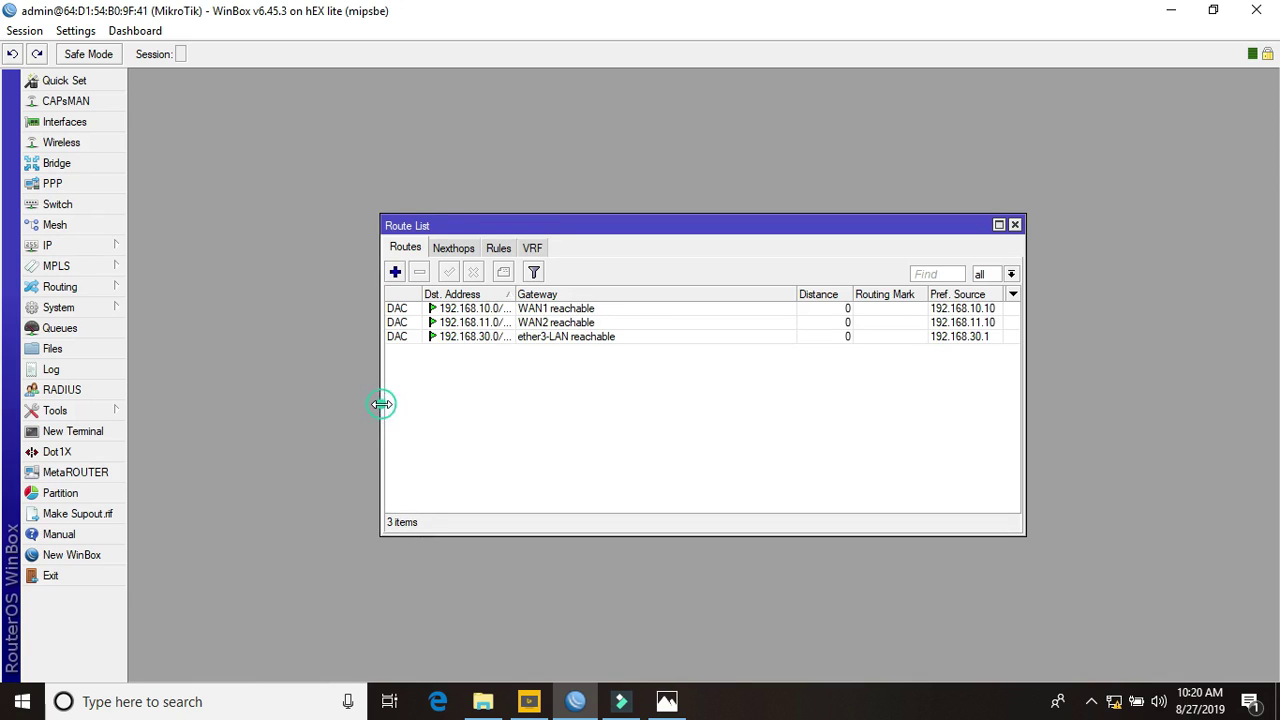
{"action": "left_click_drag", "start_coordinate": [381, 403], "coordinate": [275, 398]}
{"action": "left_click_drag", "start_coordinate": [407, 294], "coordinate": [441, 291]}
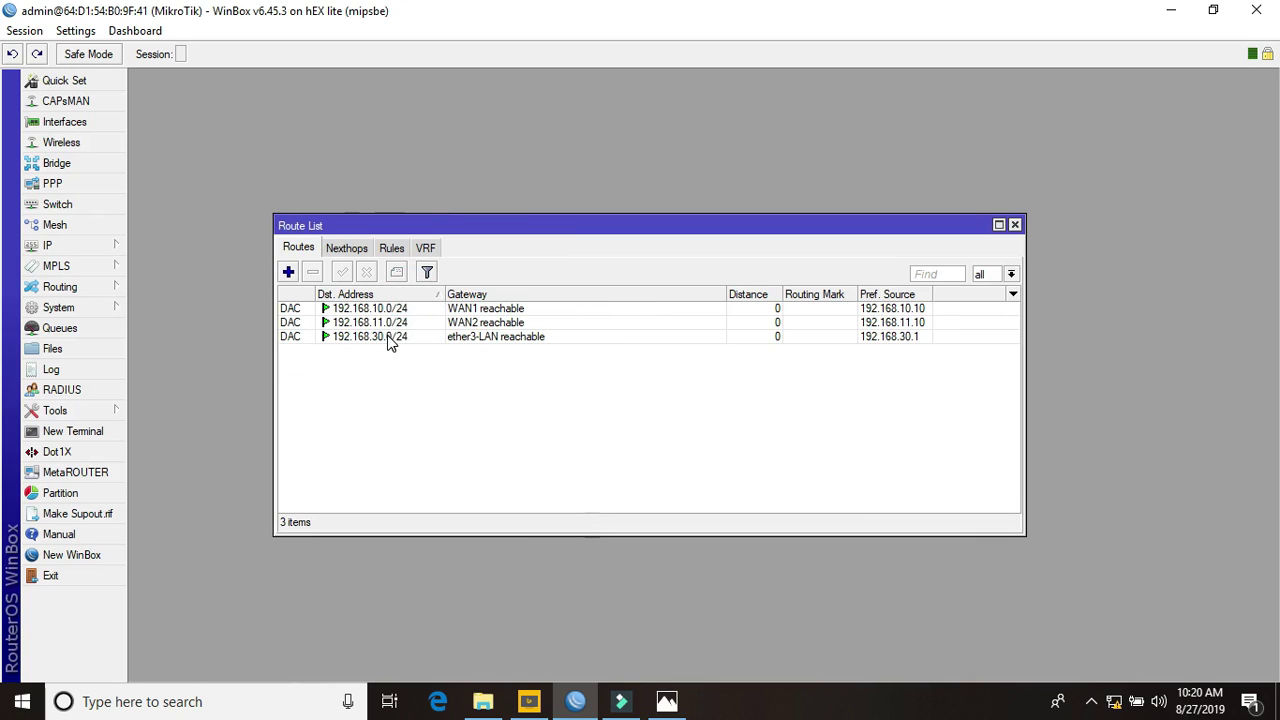
{"action": "left_click_drag", "start_coordinate": [275, 216], "coordinate": [222, 170]}
Begin a new 0.0.0.0/0 route and check the network diagram in Photos
{"action": "left_click", "coordinate": [237, 227]}
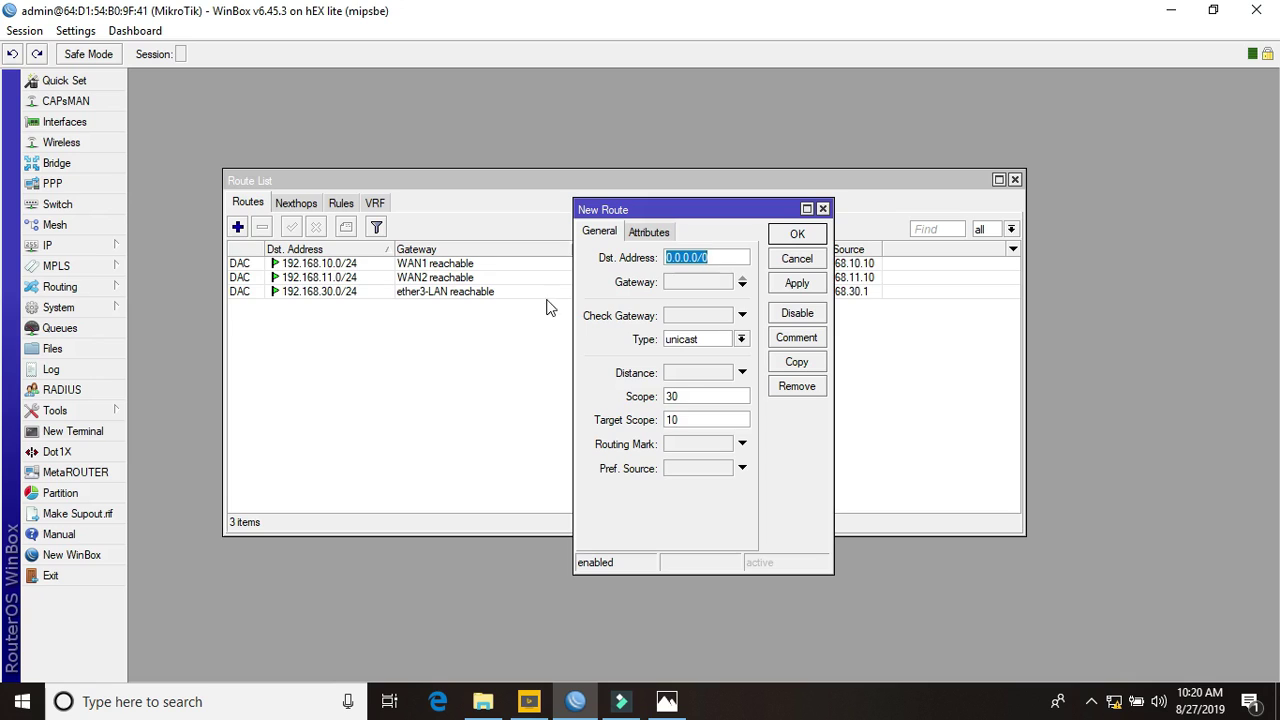
{"action": "left_click_drag", "start_coordinate": [573, 337], "coordinate": [470, 336]}
{"action": "left_click", "coordinate": [667, 701]}
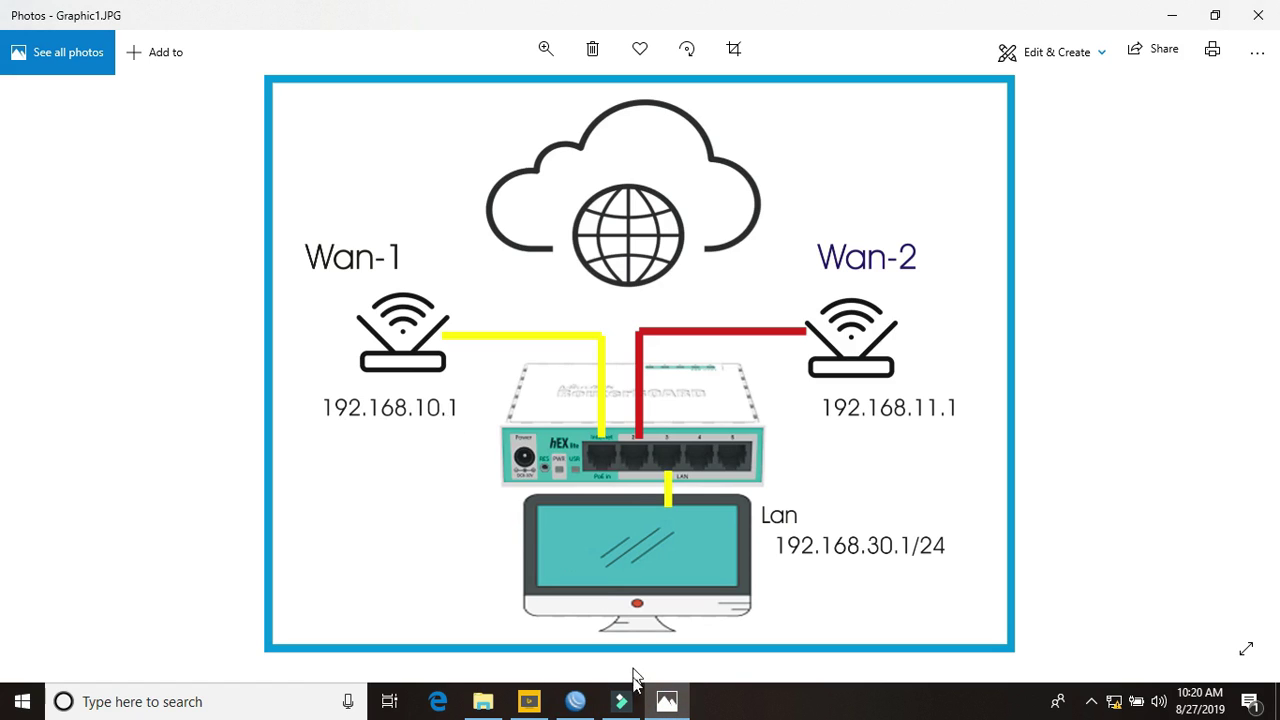
{"action": "left_click", "coordinate": [575, 701]}
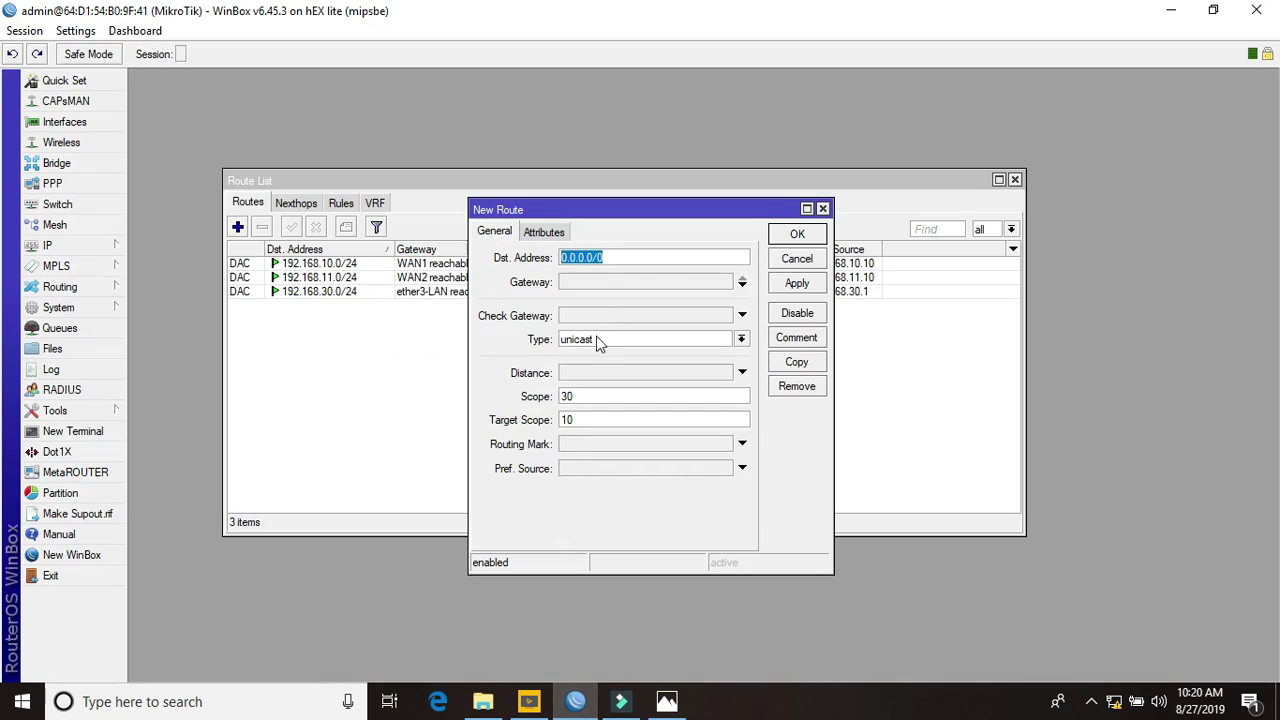
Discard the mistyped route and start a fresh one with gateway 192.168.10.1
{"action": "type", "text": "192.168.10.1"}
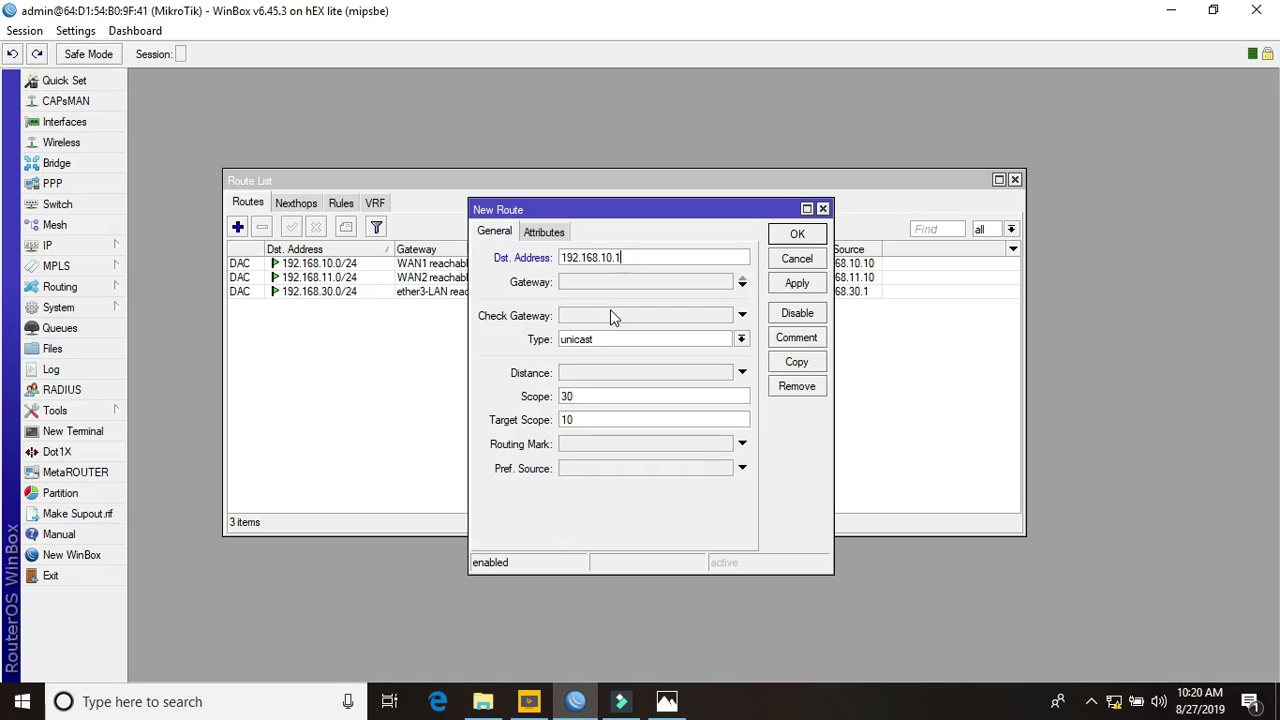
{"action": "left_click", "coordinate": [804, 260]}
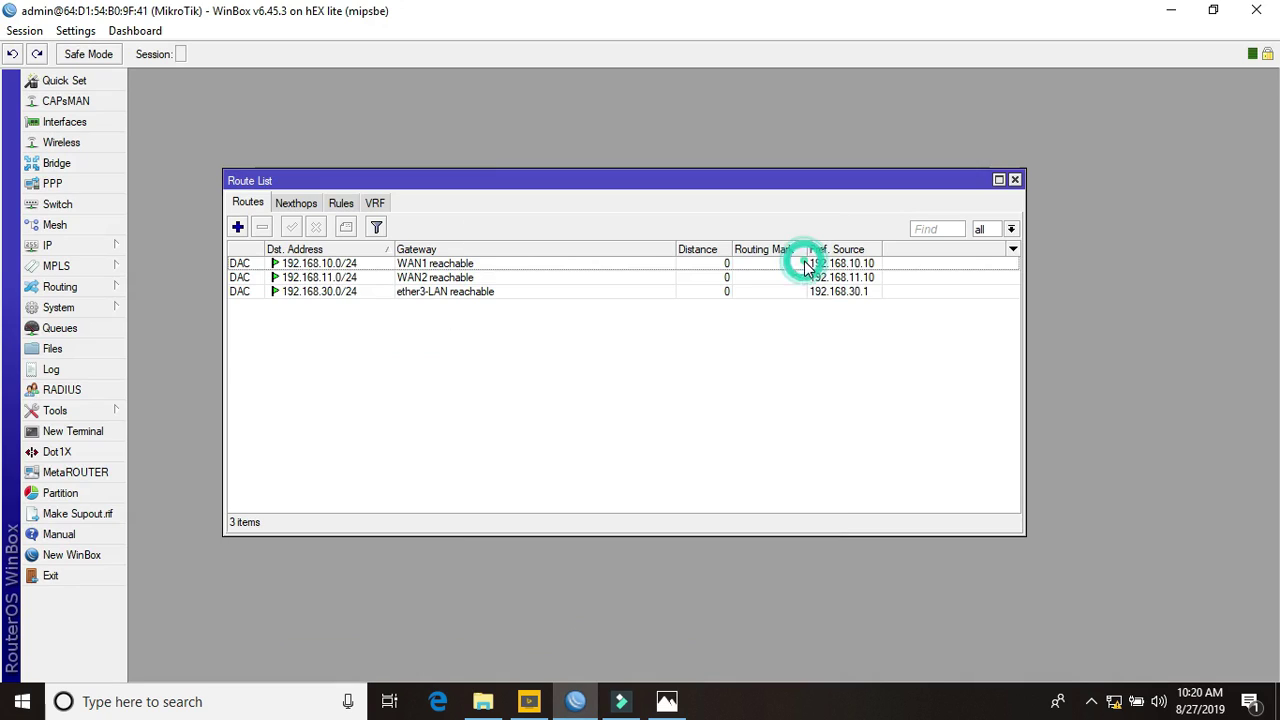
{"action": "left_click", "coordinate": [237, 227]}
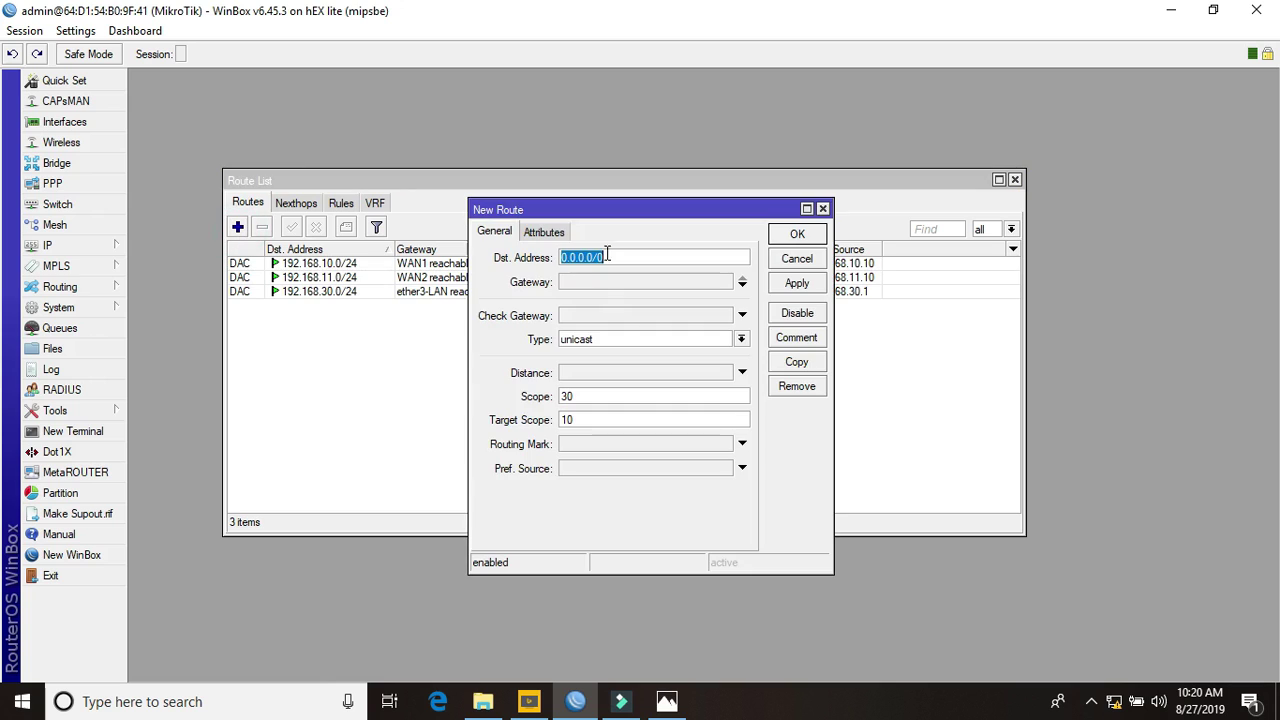
{"action": "left_click", "coordinate": [590, 282]}
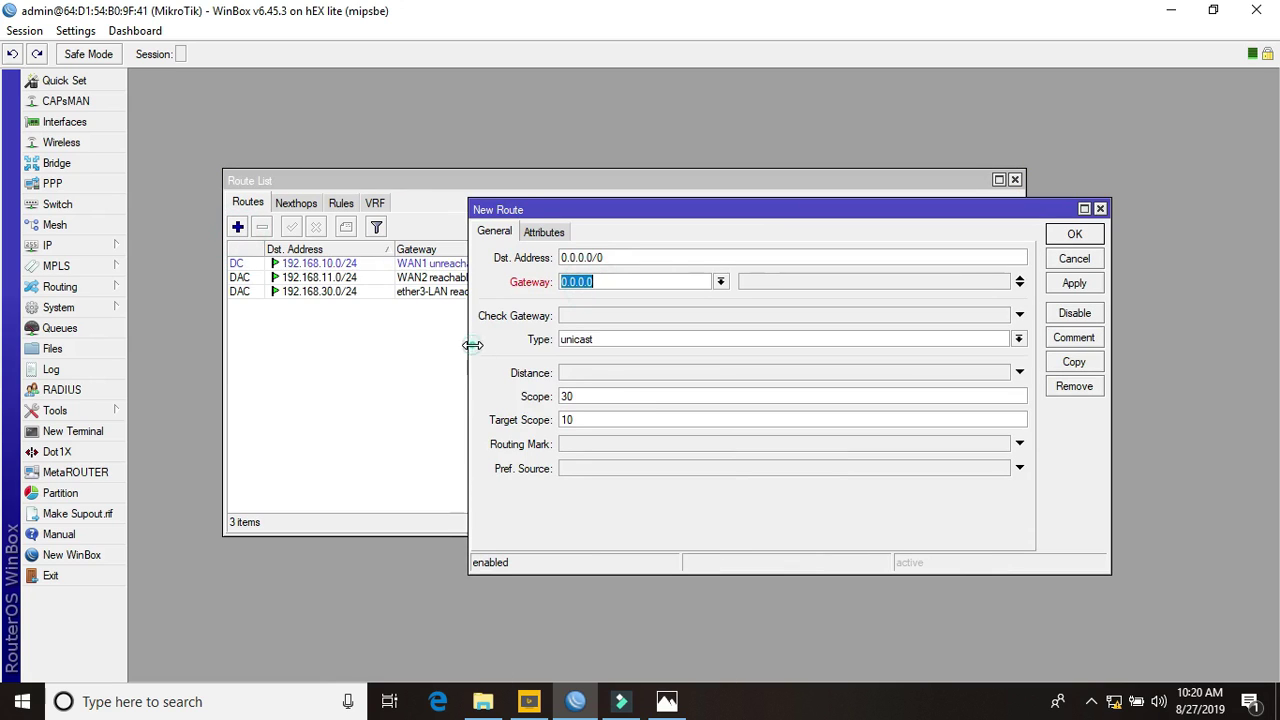
{"action": "left_click_drag", "start_coordinate": [469, 350], "coordinate": [228, 348]}
{"action": "type", "text": "192.168.1"}
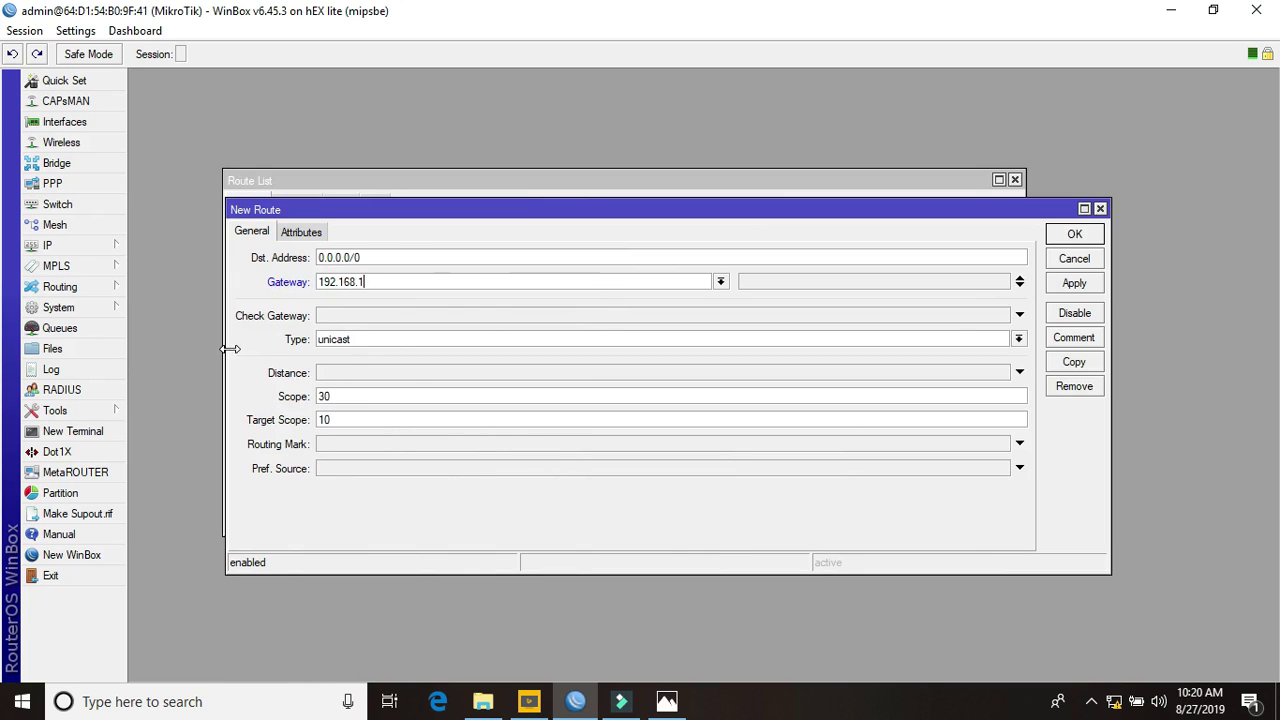
{"action": "type", "text": "0.1"}
Add 192.168.11.1 as a second gateway and save the default route
{"action": "left_click", "coordinate": [1019, 288]}
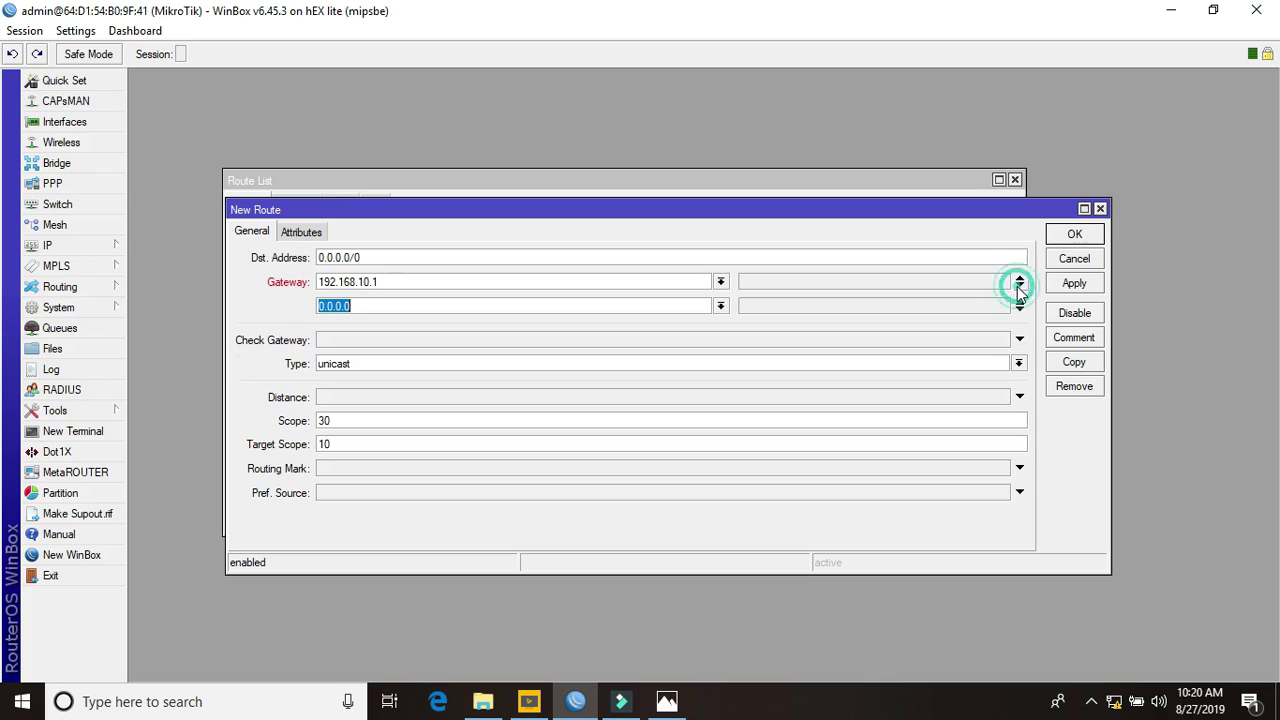
{"action": "type", "text": "192"}
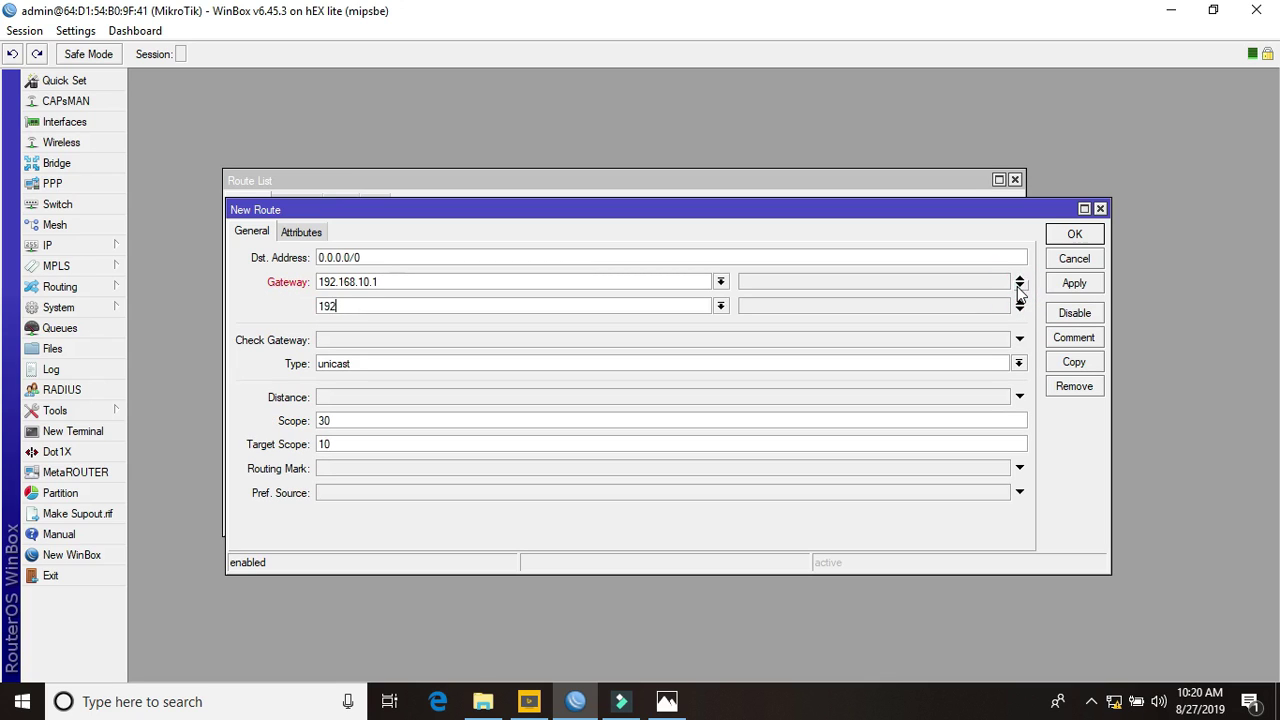
{"action": "type", "text": ".168.11.1"}
{"action": "left_click", "coordinate": [1060, 290]}
{"action": "left_click", "coordinate": [1068, 239]}
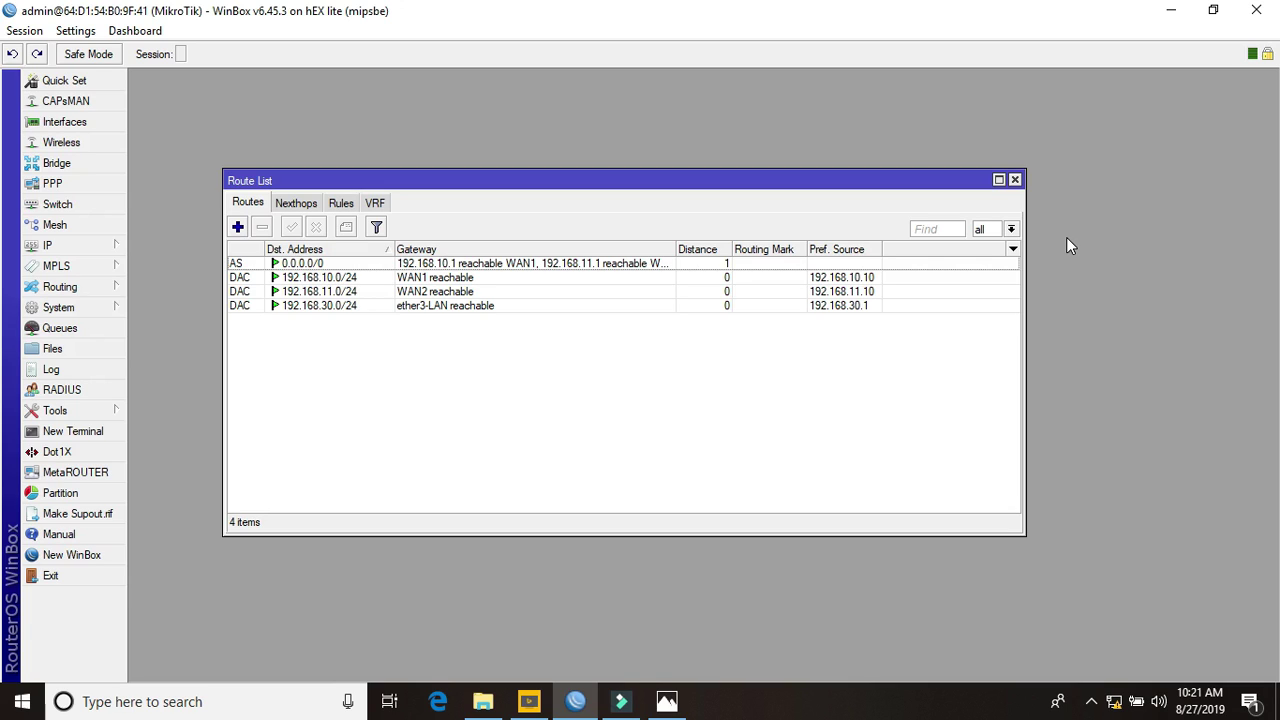
Close the Route List and glance at the PPP interface list
{"action": "left_click", "coordinate": [1014, 181]}
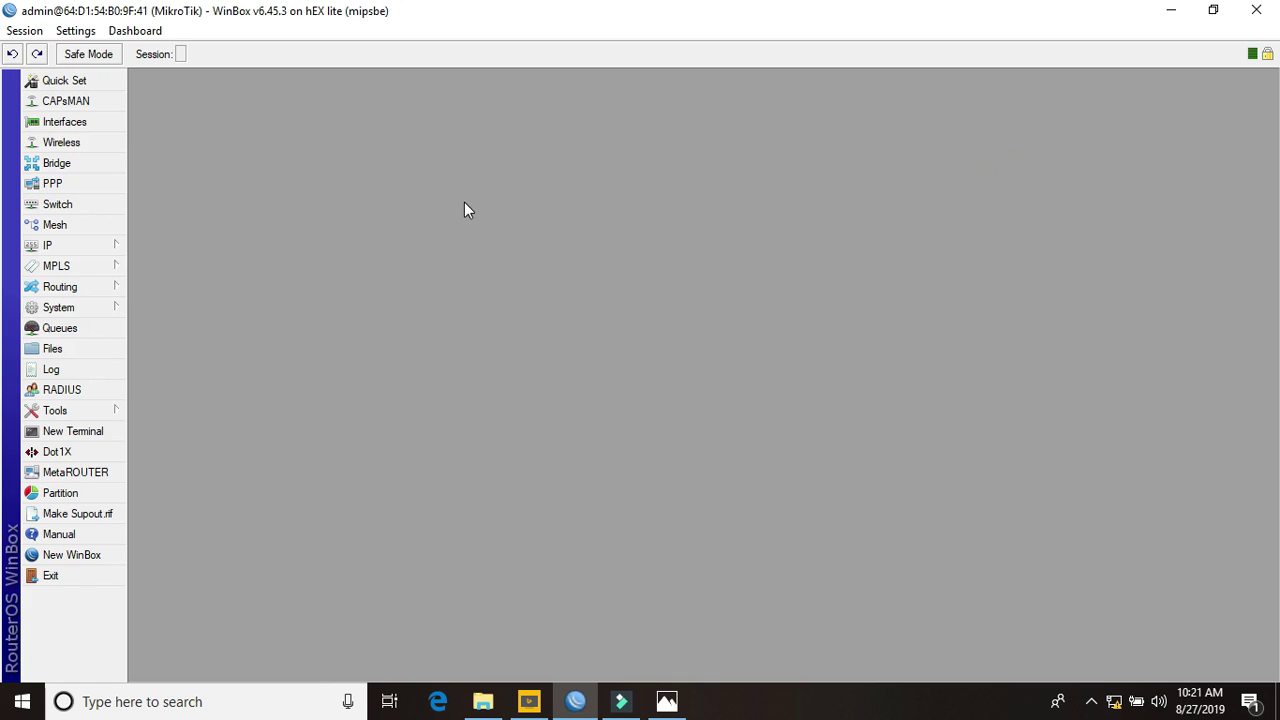
{"action": "left_click", "coordinate": [80, 246]}
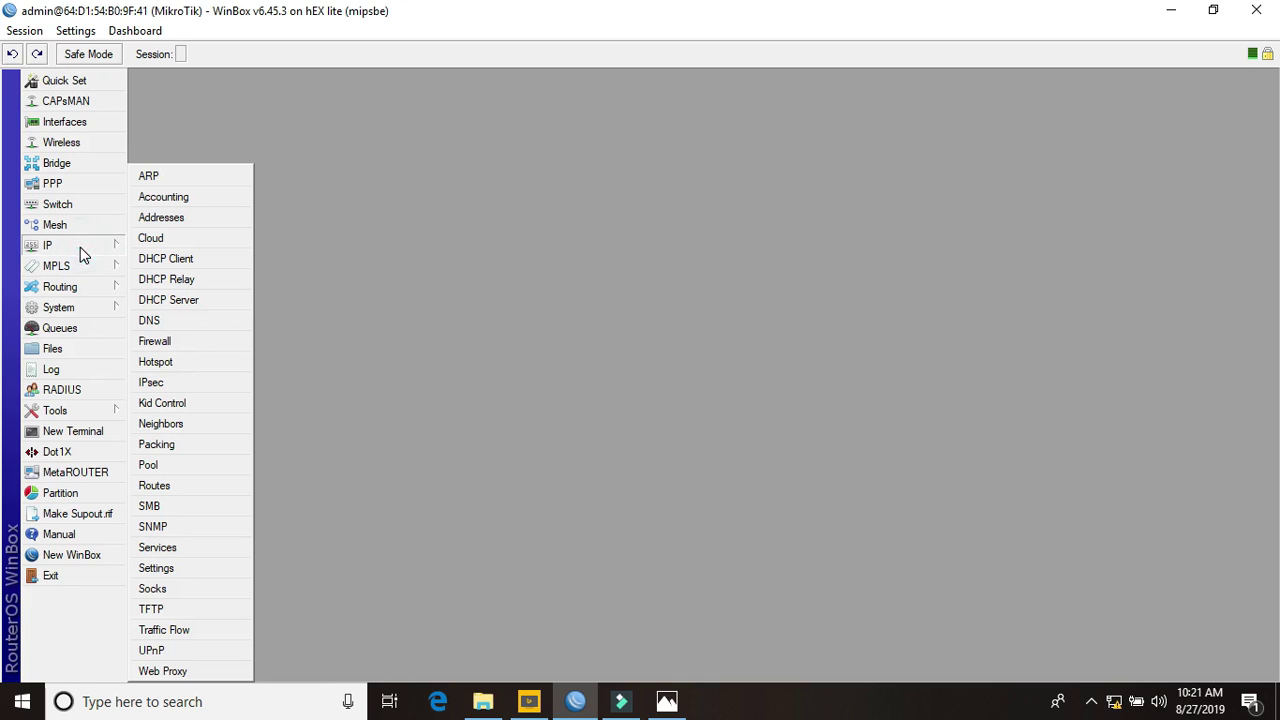
{"action": "left_click", "coordinate": [94, 186]}
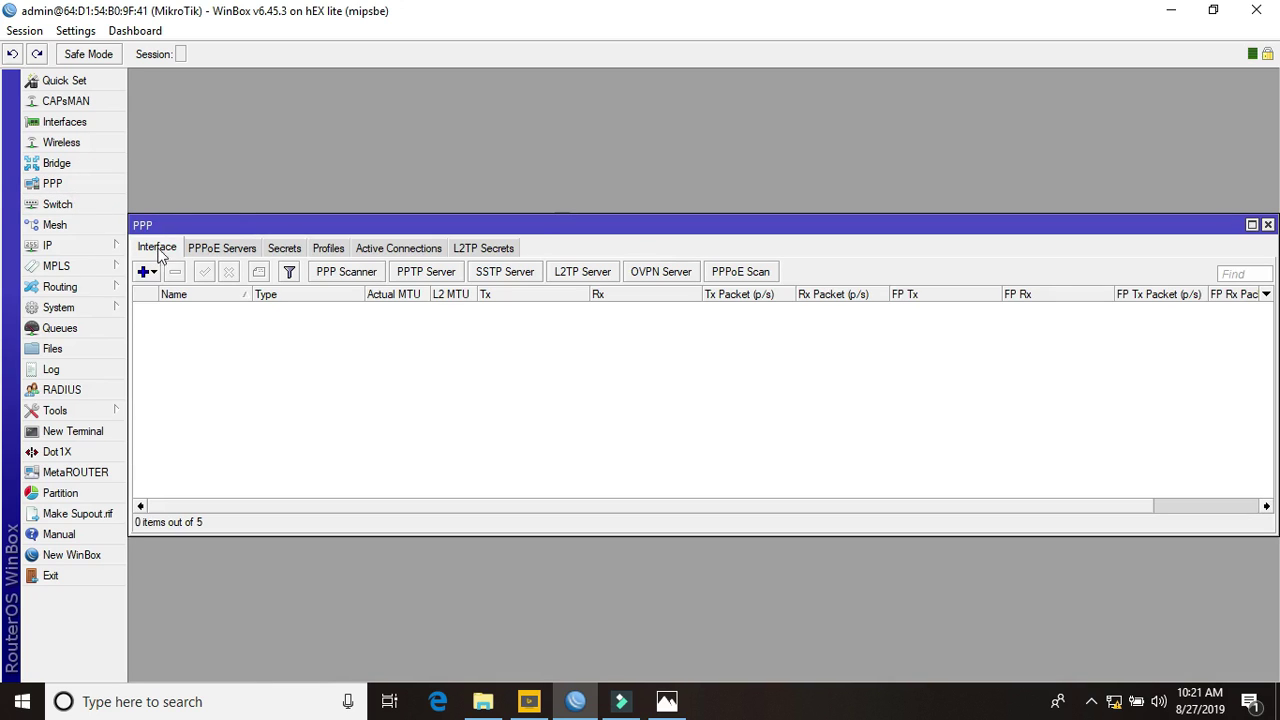
{"action": "left_click", "coordinate": [1267, 224]}
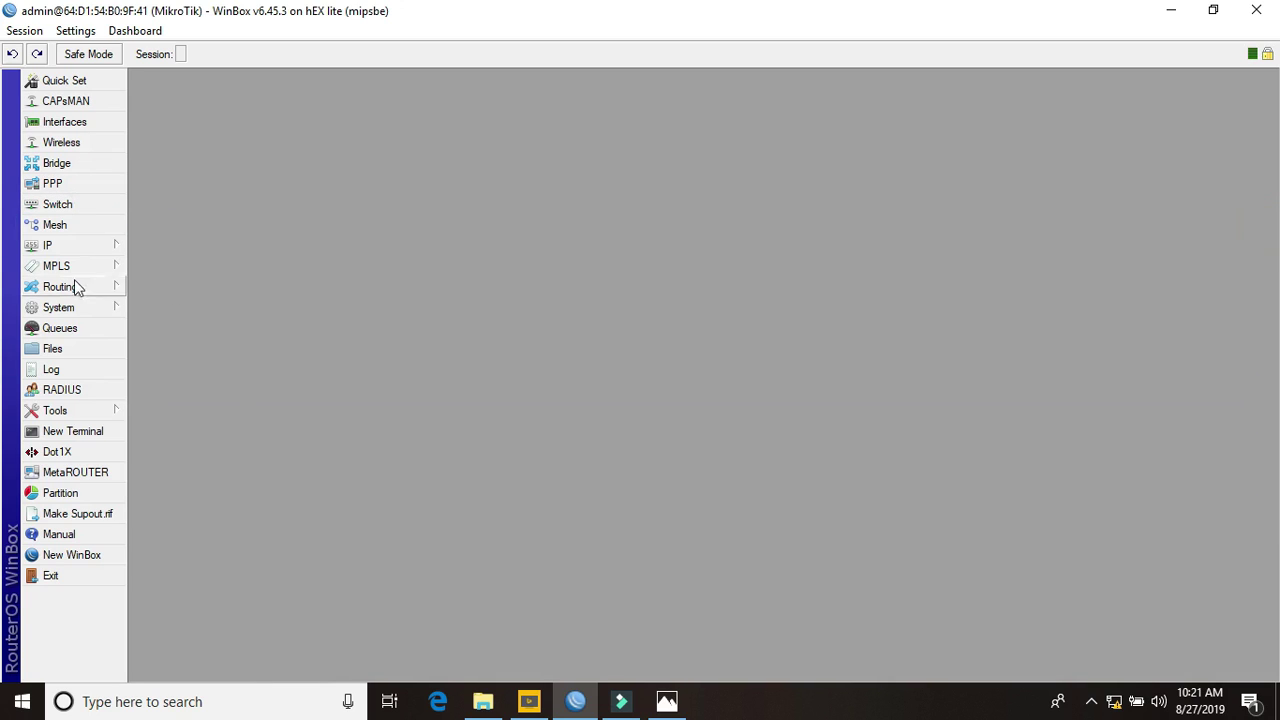
Confirm the Hotspot server list is empty, then reopen IP > Firewall
{"action": "left_click", "coordinate": [51, 245]}
{"action": "left_click", "coordinate": [209, 362]}
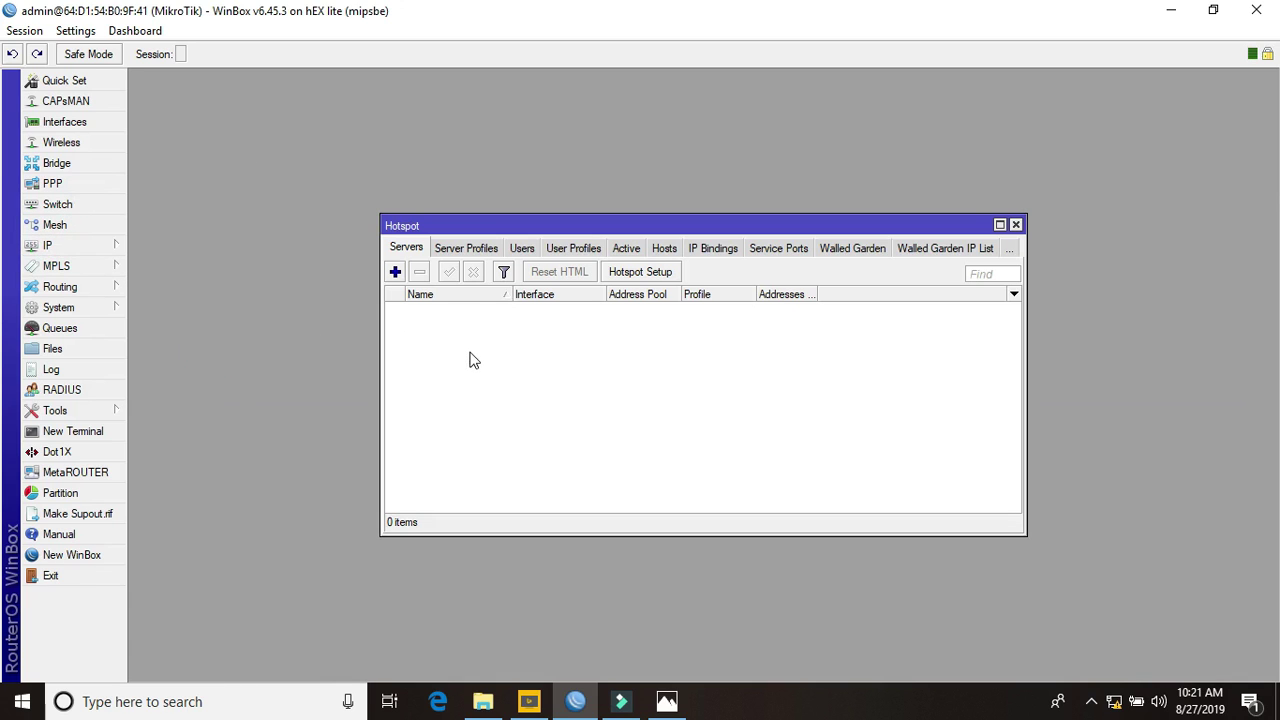
{"action": "left_click", "coordinate": [1016, 225]}
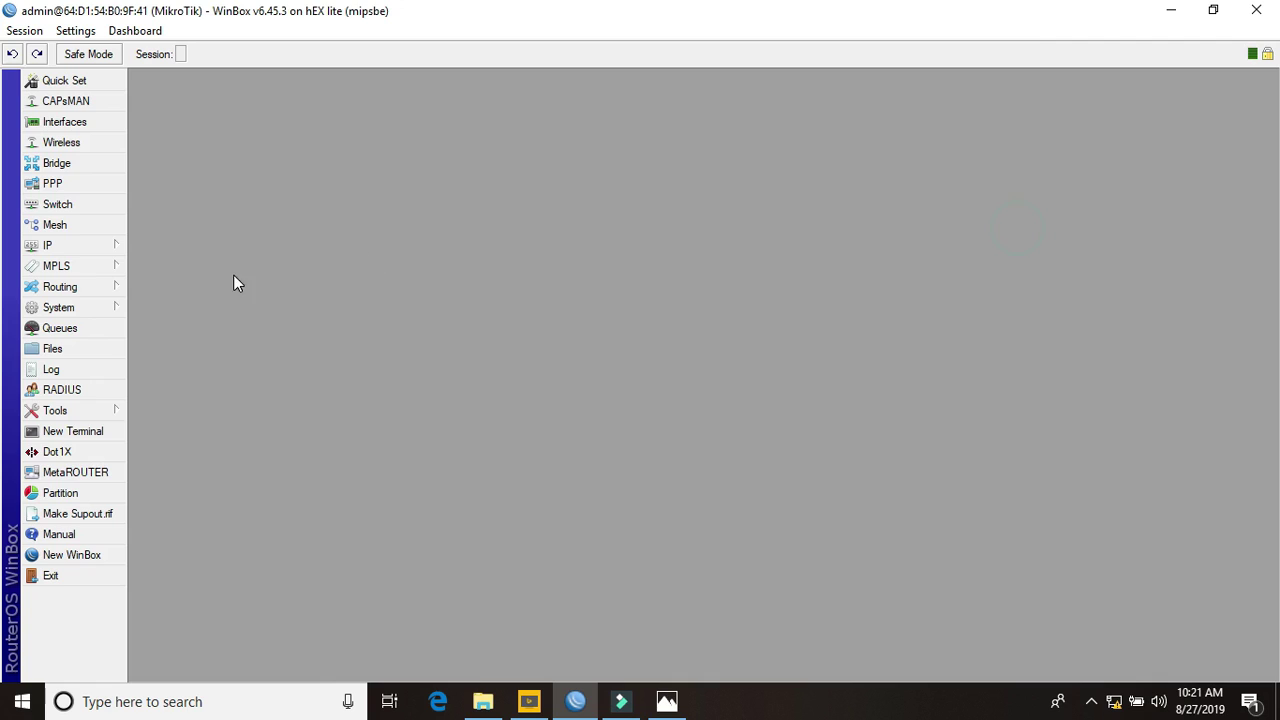
{"action": "left_click", "coordinate": [92, 250]}
{"action": "left_click", "coordinate": [184, 342]}
View the empty Filter Rules, enlarge the Firewall window, and open IP > Hotspot
{"action": "left_click", "coordinate": [308, 250]}
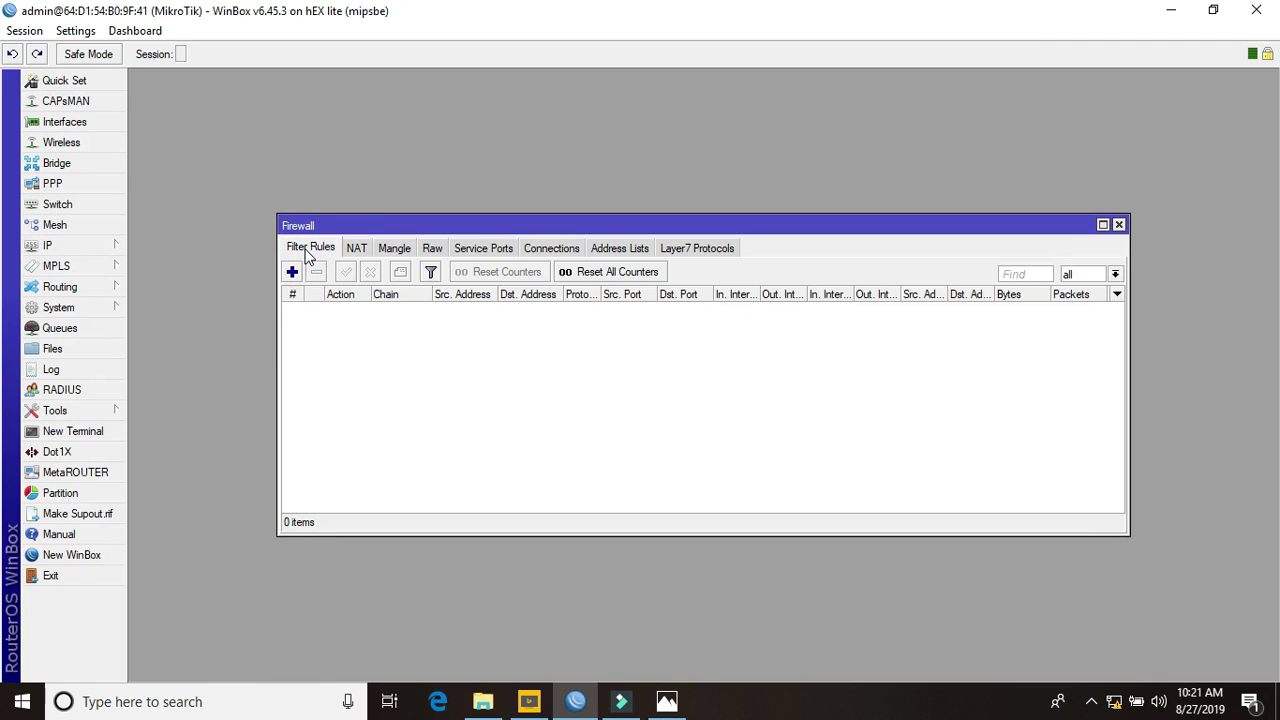
{"action": "left_click_drag", "start_coordinate": [278, 215], "coordinate": [200, 142]}
{"action": "left_click", "coordinate": [60, 245]}
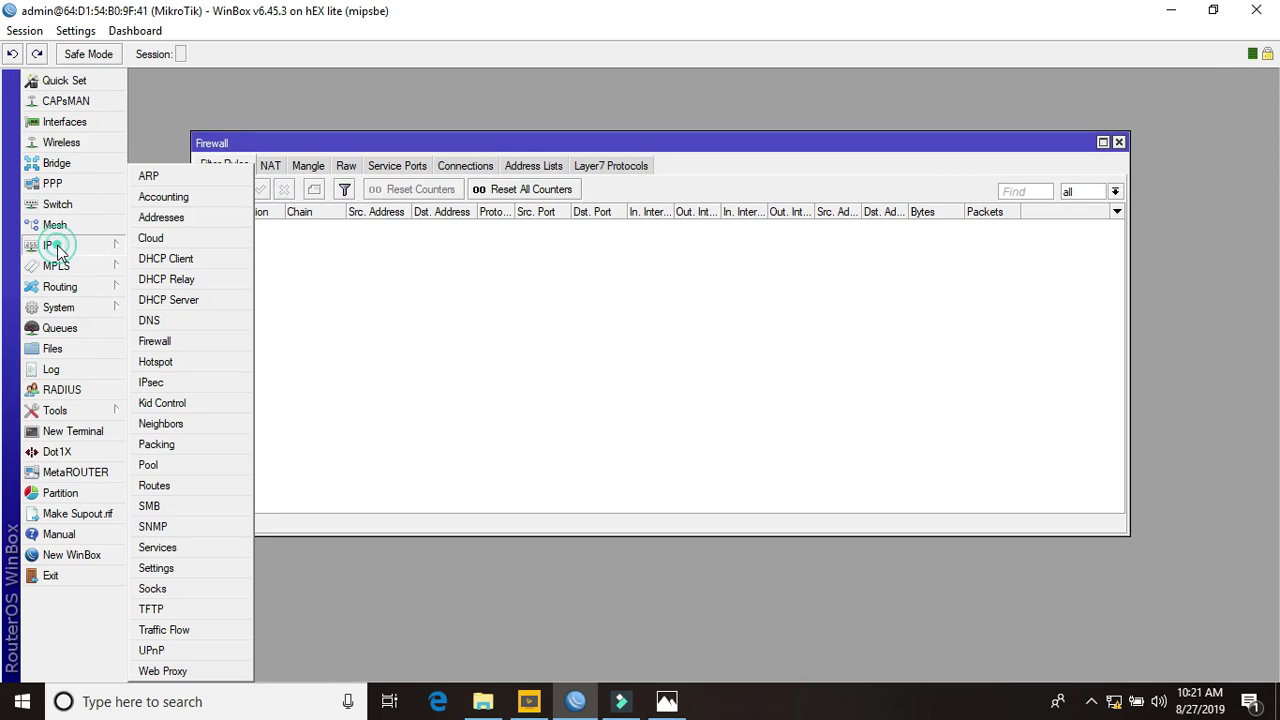
{"action": "left_click", "coordinate": [160, 362]}
Run Hotspot Setup on ether3-LAN, accepting all default wizard settings
{"action": "left_click", "coordinate": [637, 280]}
{"action": "left_click", "coordinate": [706, 362]}
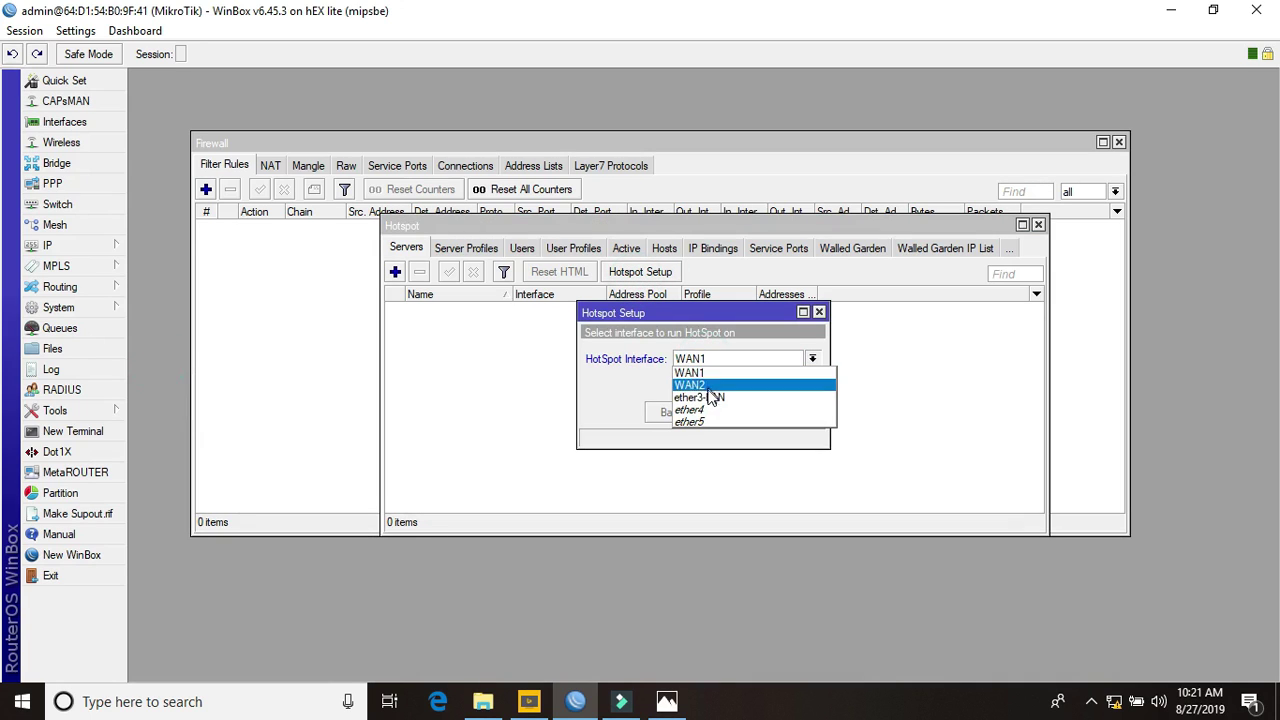
{"action": "left_click", "coordinate": [710, 398]}
{"action": "left_click", "coordinate": [727, 412]}
{"action": "left_click", "coordinate": [727, 412]}
{"action": "left_click", "coordinate": [727, 412]}
{"action": "left_click", "coordinate": [724, 413]}
{"action": "left_click", "coordinate": [724, 413]}
{"action": "left_click", "coordinate": [724, 413]}
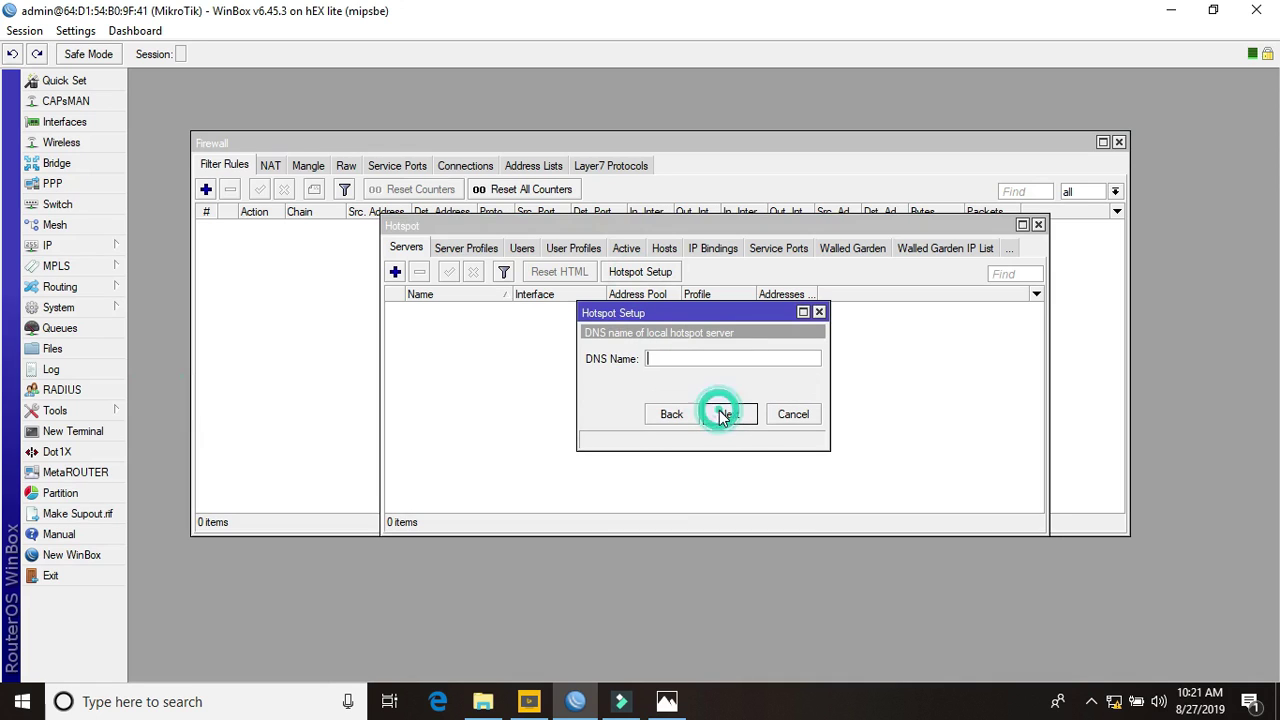
{"action": "left_click", "coordinate": [726, 414]}
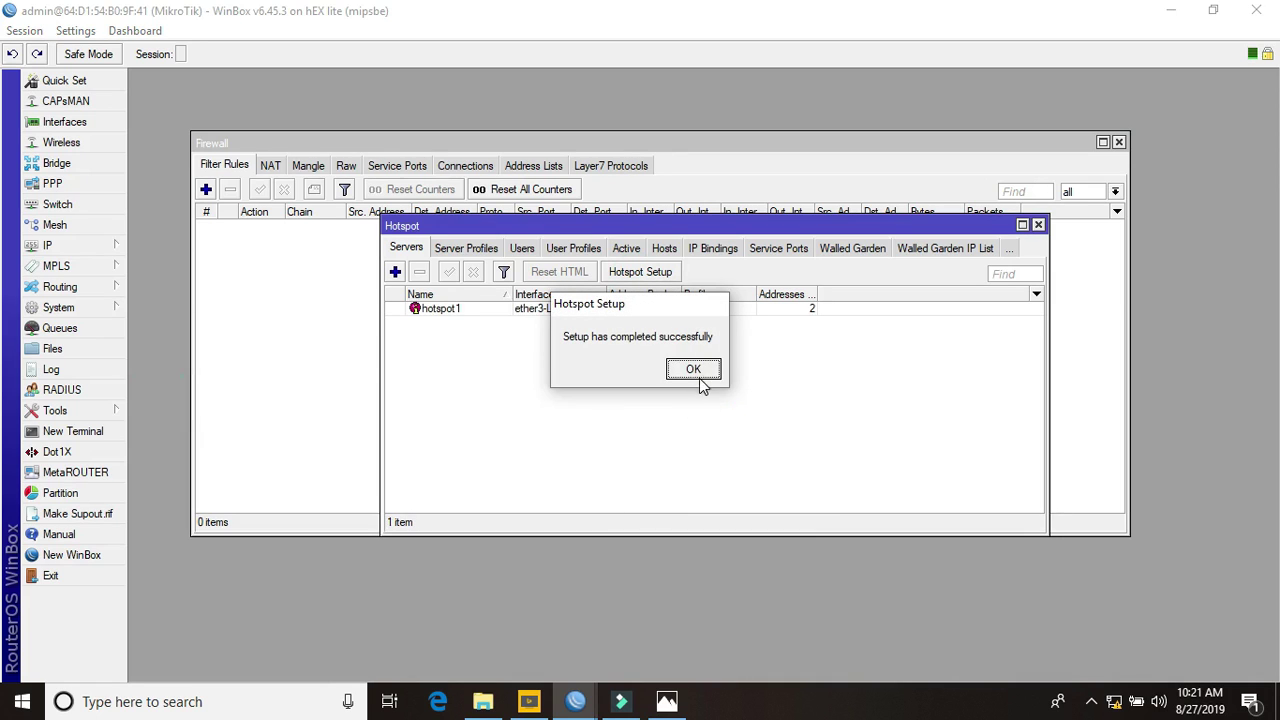
{"action": "left_click", "coordinate": [694, 370]}
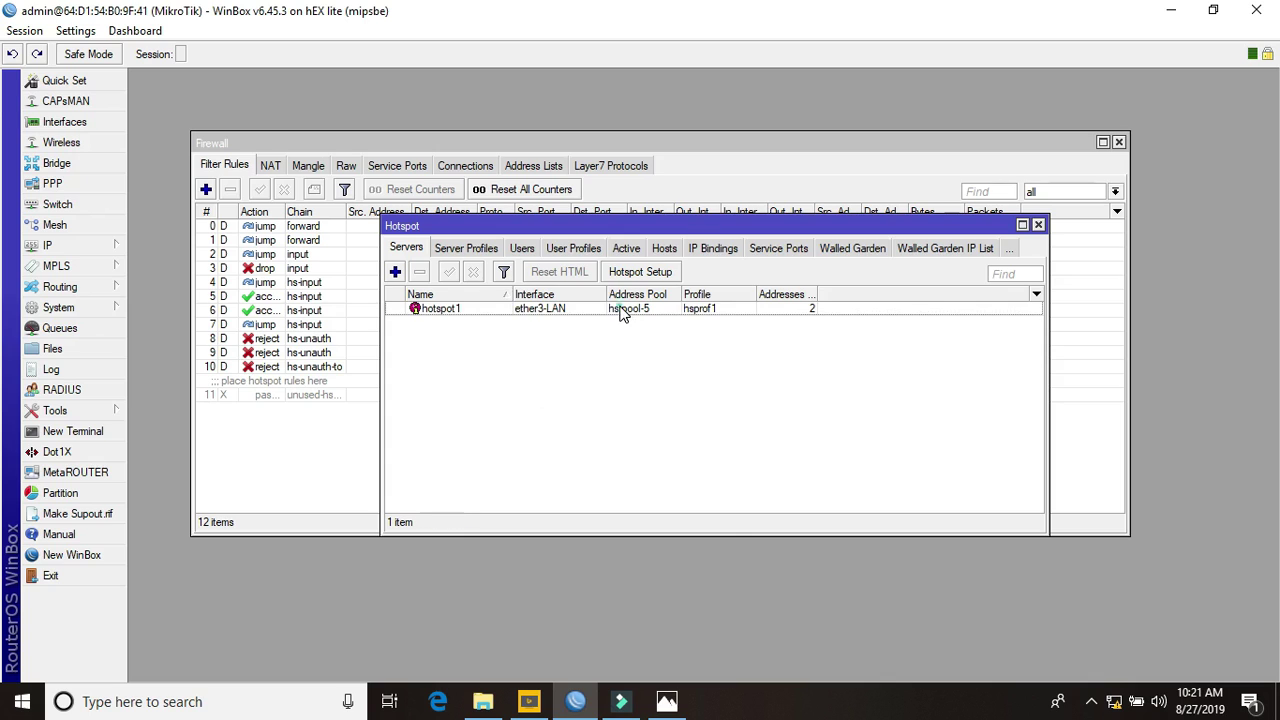
Inspect hotspot1's server properties without changes, then close the Hotspot window
{"action": "double_click", "coordinate": [622, 310]}
{"action": "left_click", "coordinate": [812, 285]}
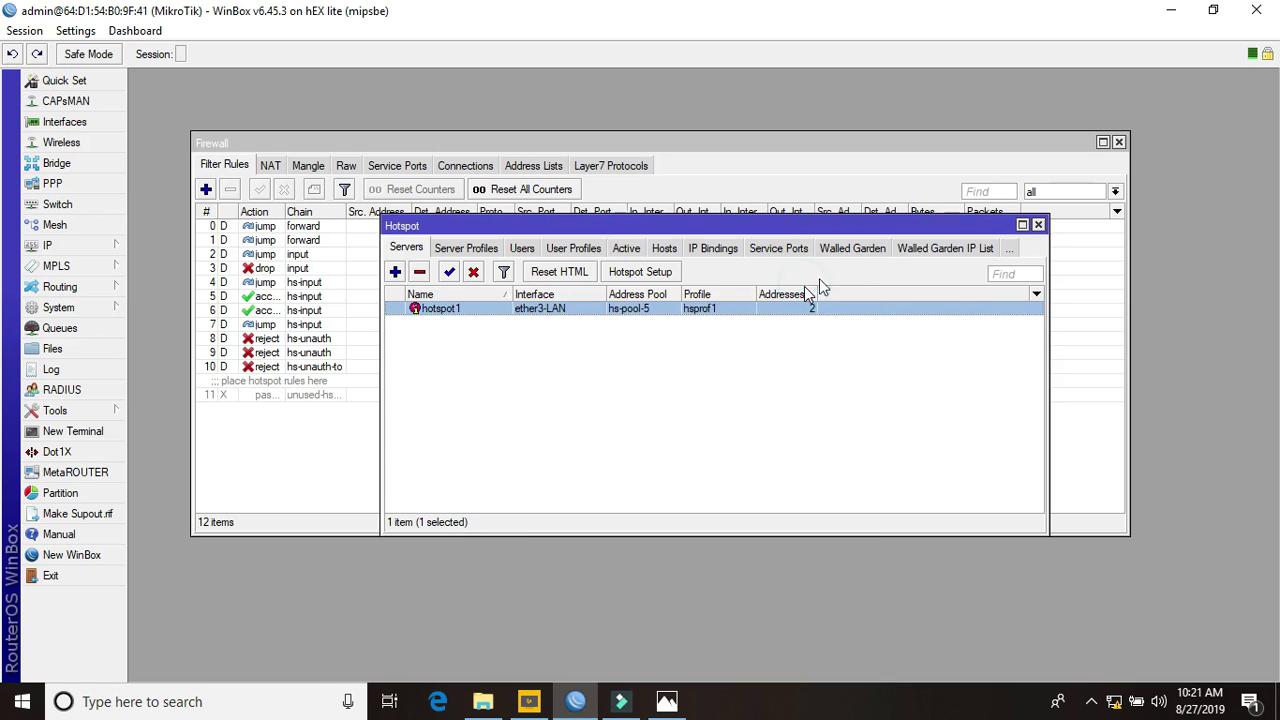
{"action": "left_click", "coordinate": [1038, 224]}
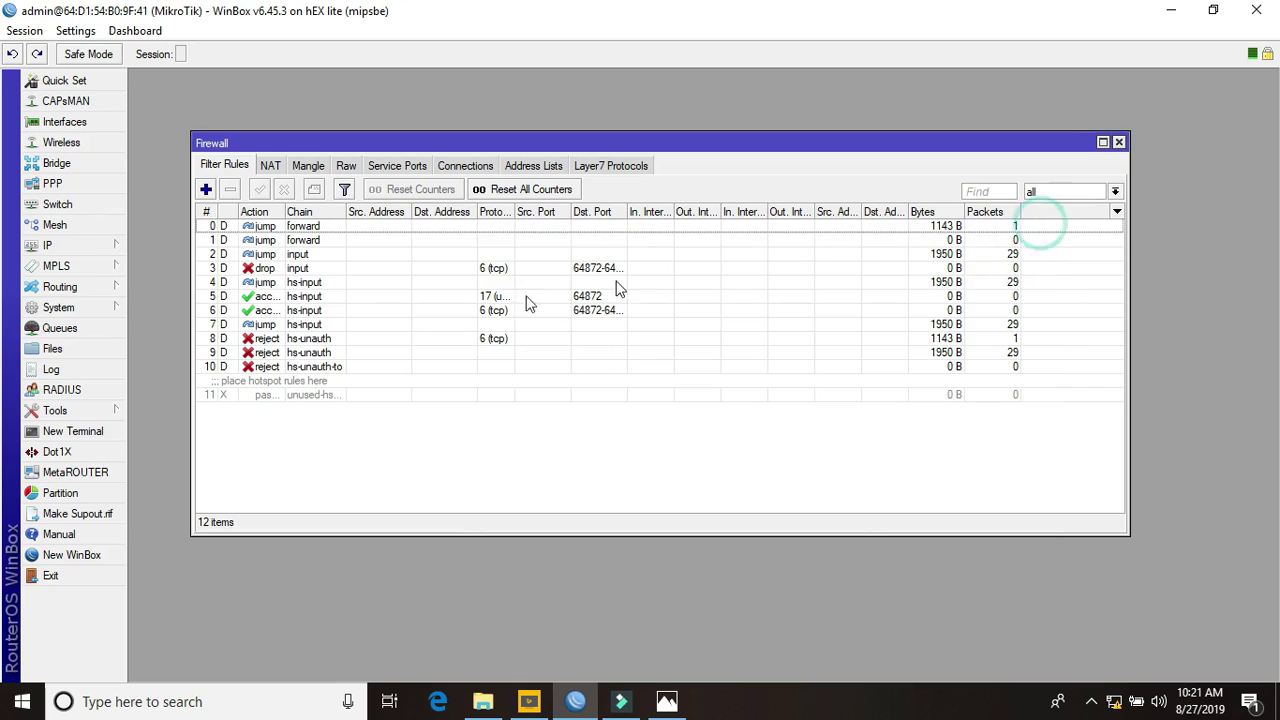
Switch to the NAT tab, enlarge the window, and select the WAN1 and WAN2 masquerade rules
{"action": "left_click", "coordinate": [270, 166]}
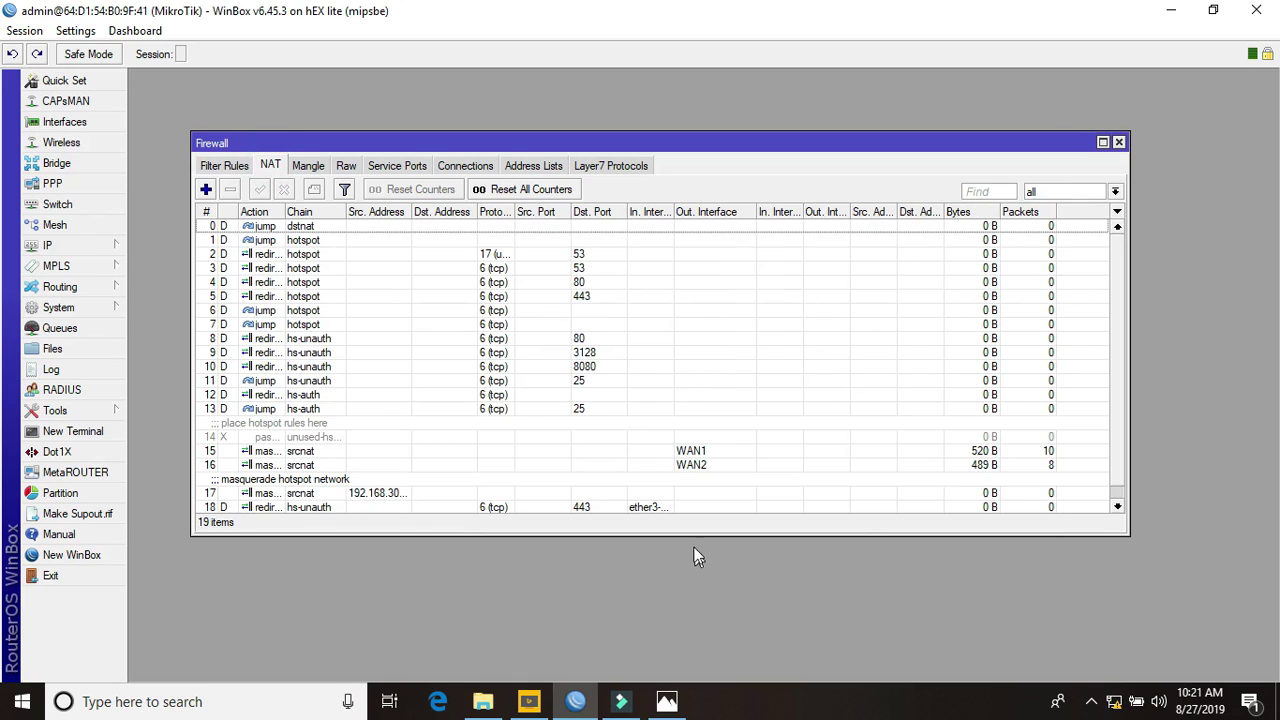
{"action": "left_click_drag", "start_coordinate": [689, 534], "coordinate": [697, 606]}
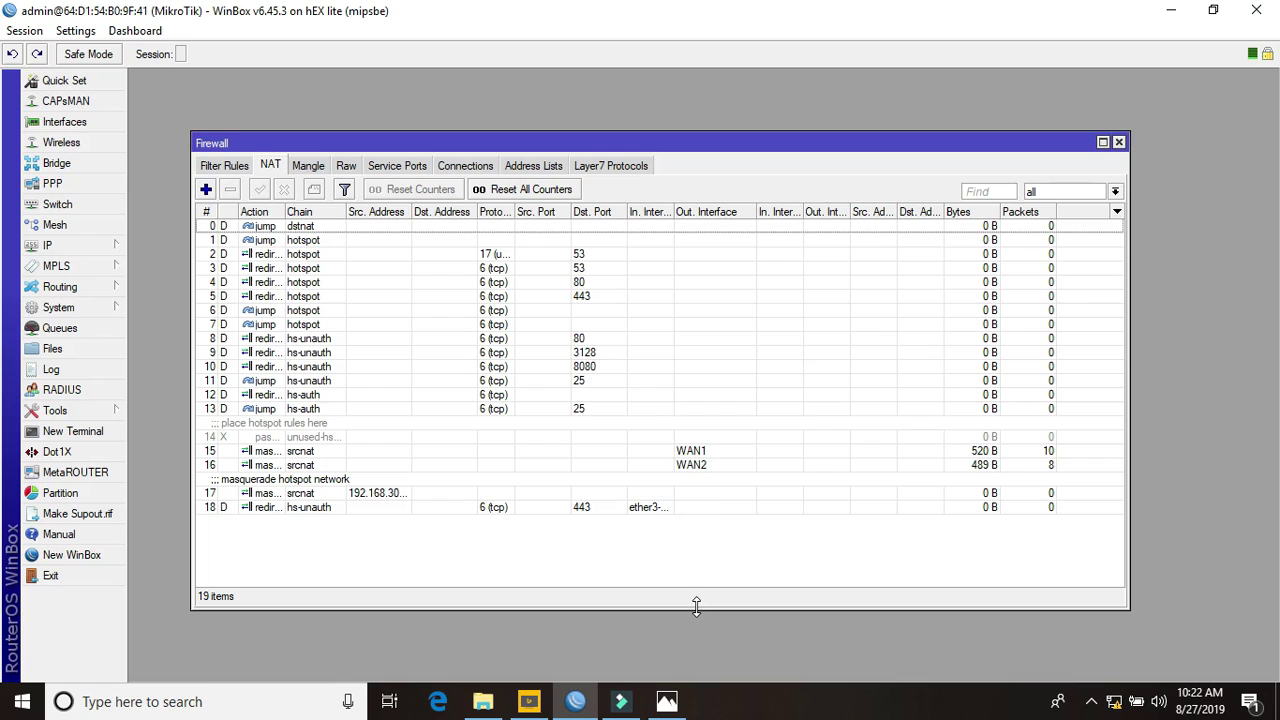
{"action": "left_click", "coordinate": [695, 451]}
{"action": "left_click", "coordinate": [699, 467]}
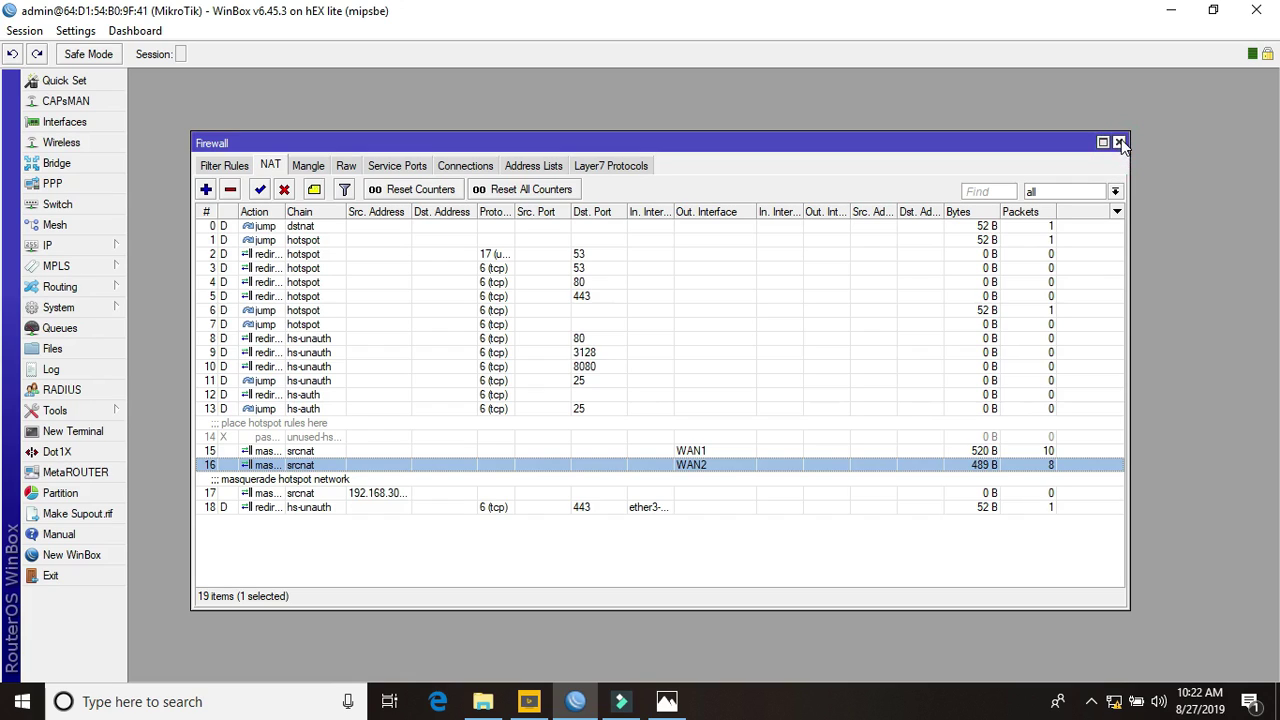
Close the Firewall and look over the IP > Hotspot users list, then close it
{"action": "left_click", "coordinate": [1119, 142]}
{"action": "left_click", "coordinate": [106, 247]}
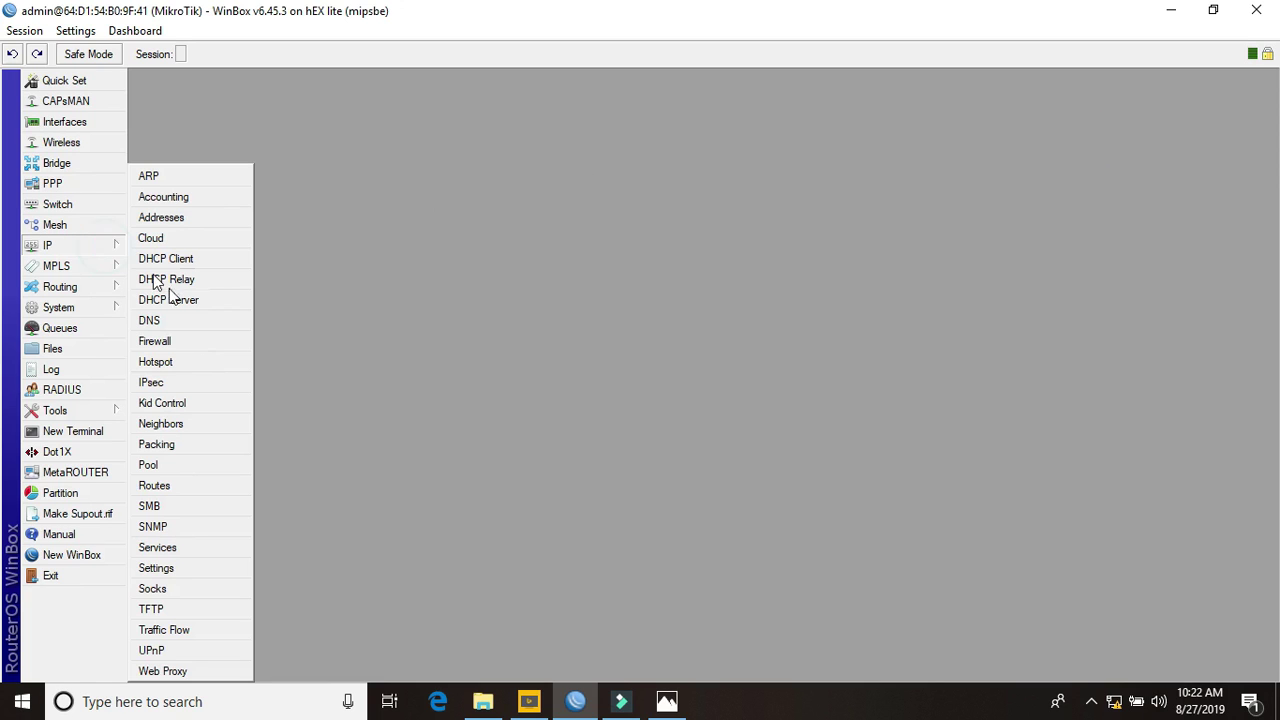
{"action": "left_click", "coordinate": [185, 361]}
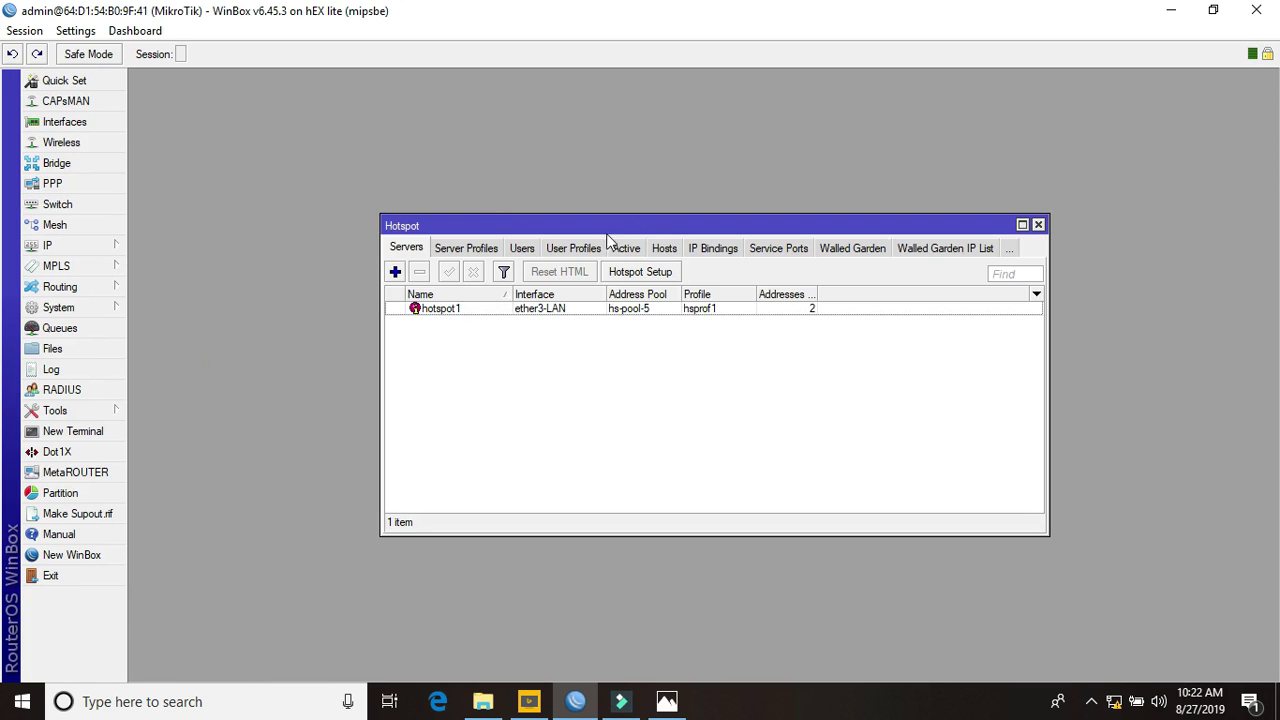
{"action": "left_click", "coordinate": [522, 248]}
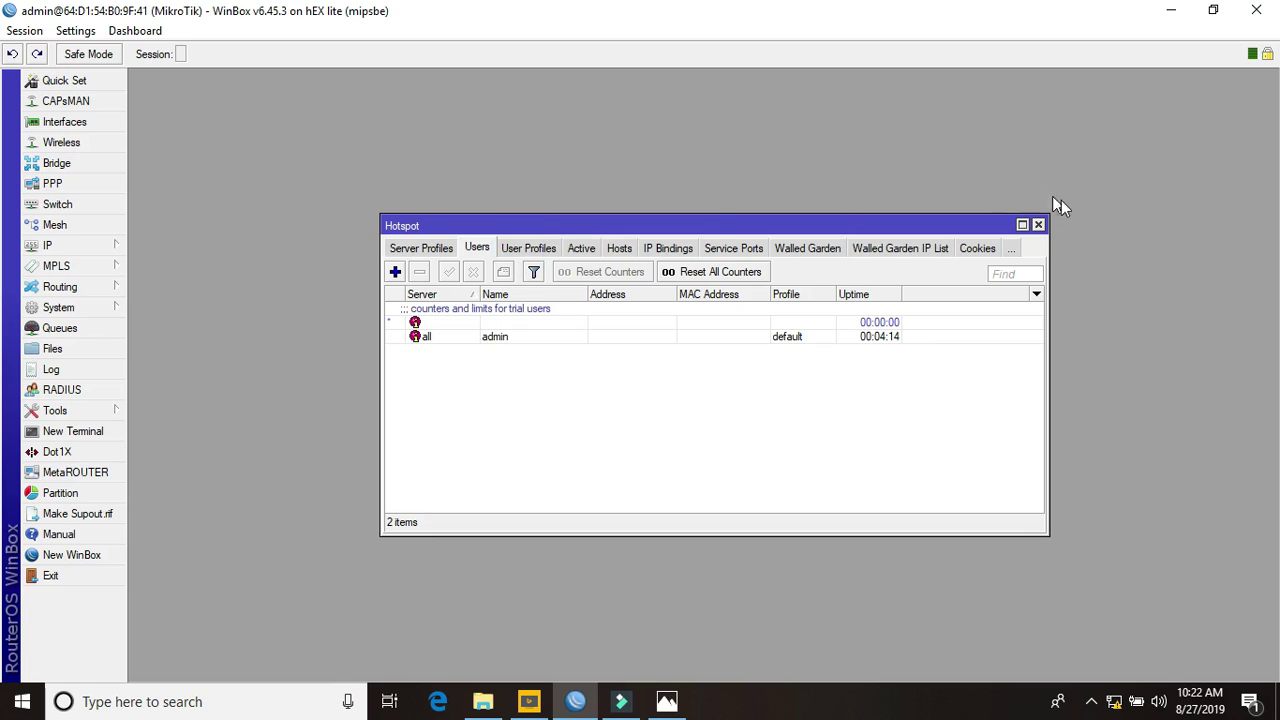
{"action": "left_click", "coordinate": [1038, 224]}
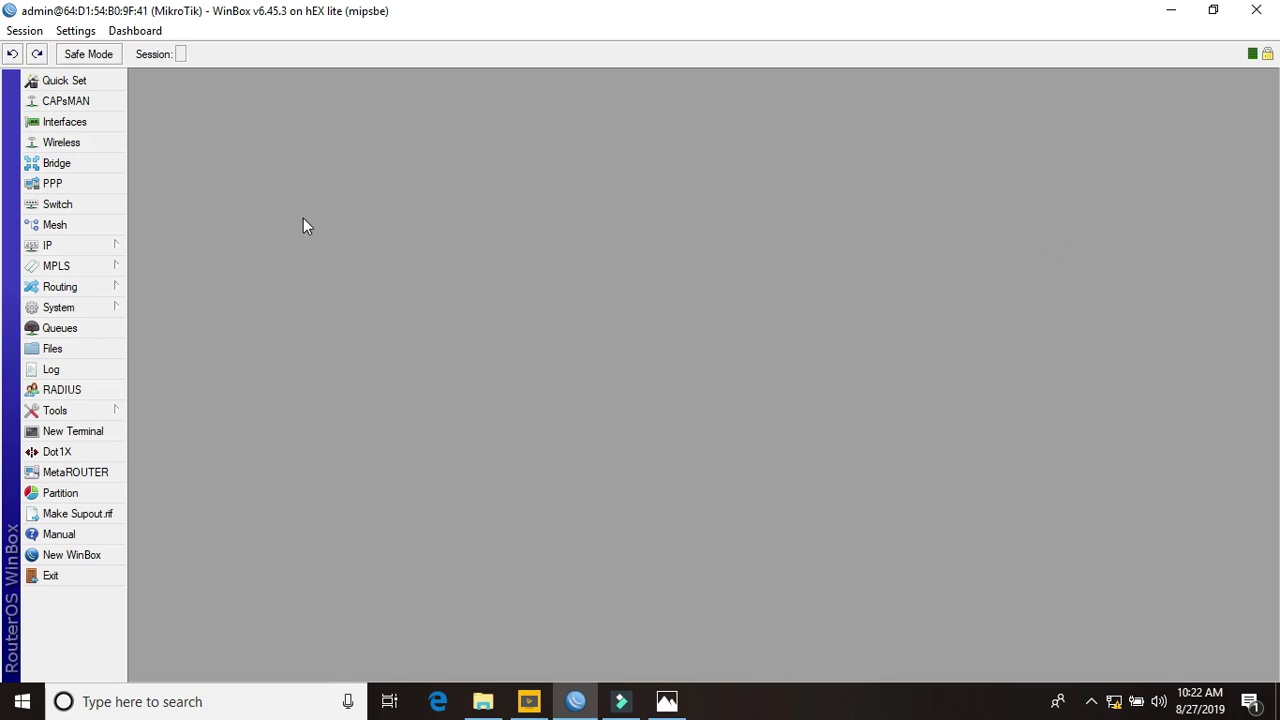
Glance at the PPP interface list and bring up the dual-WAN network diagram in Photos
{"action": "left_click", "coordinate": [92, 184]}
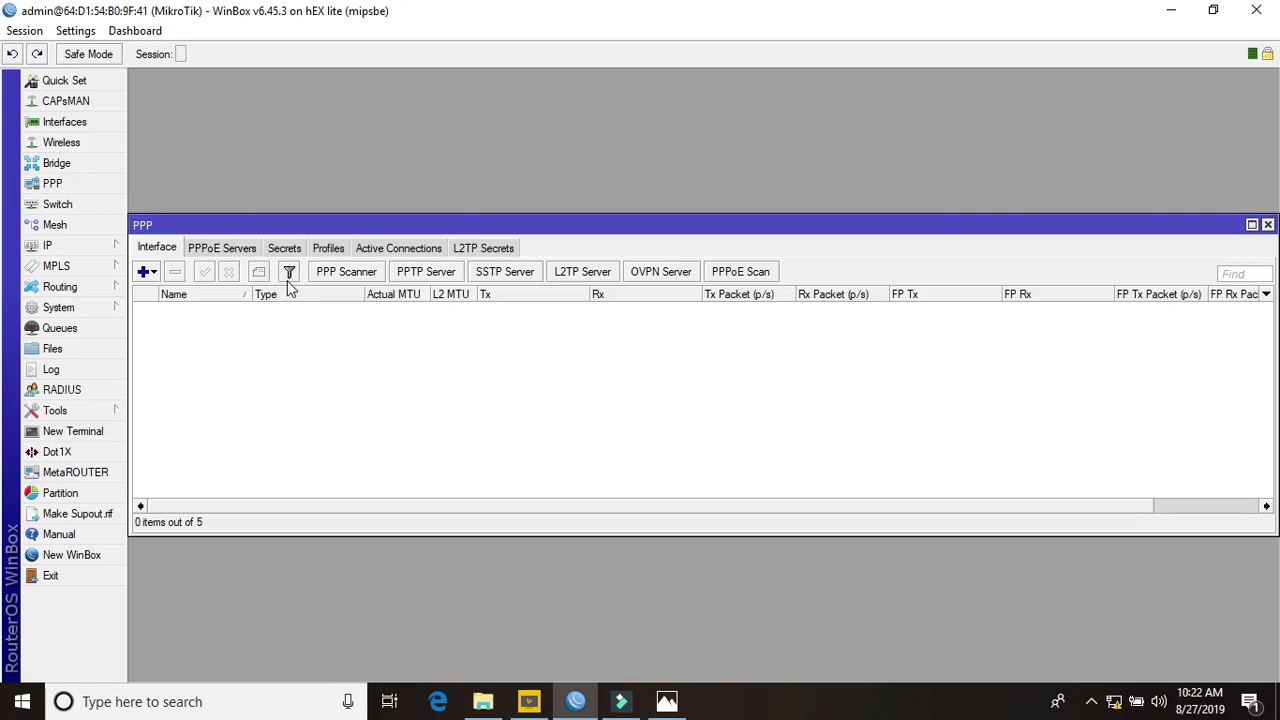
{"action": "left_click", "coordinate": [1267, 224]}
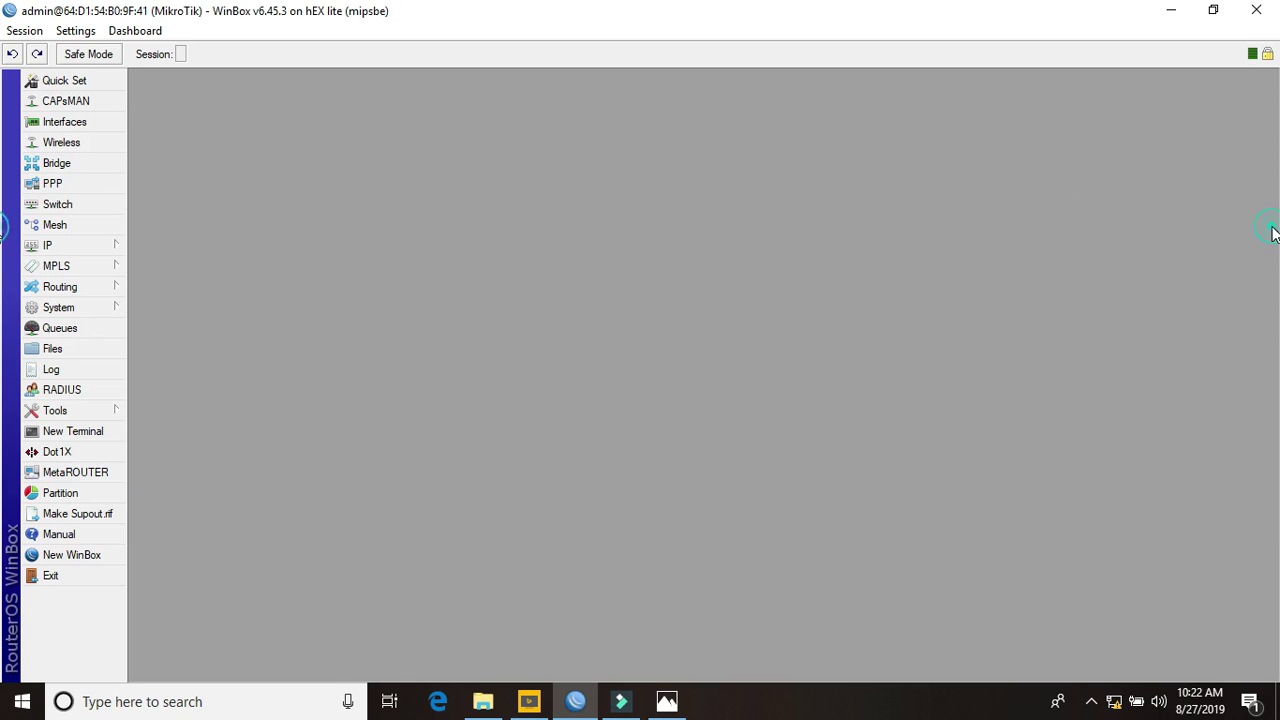
{"action": "left_click", "coordinate": [666, 702]}
Step back three pictures to 3-Load Balance ECMP.JPG, then return to WinBox
{"action": "left_click", "coordinate": [42, 366]}
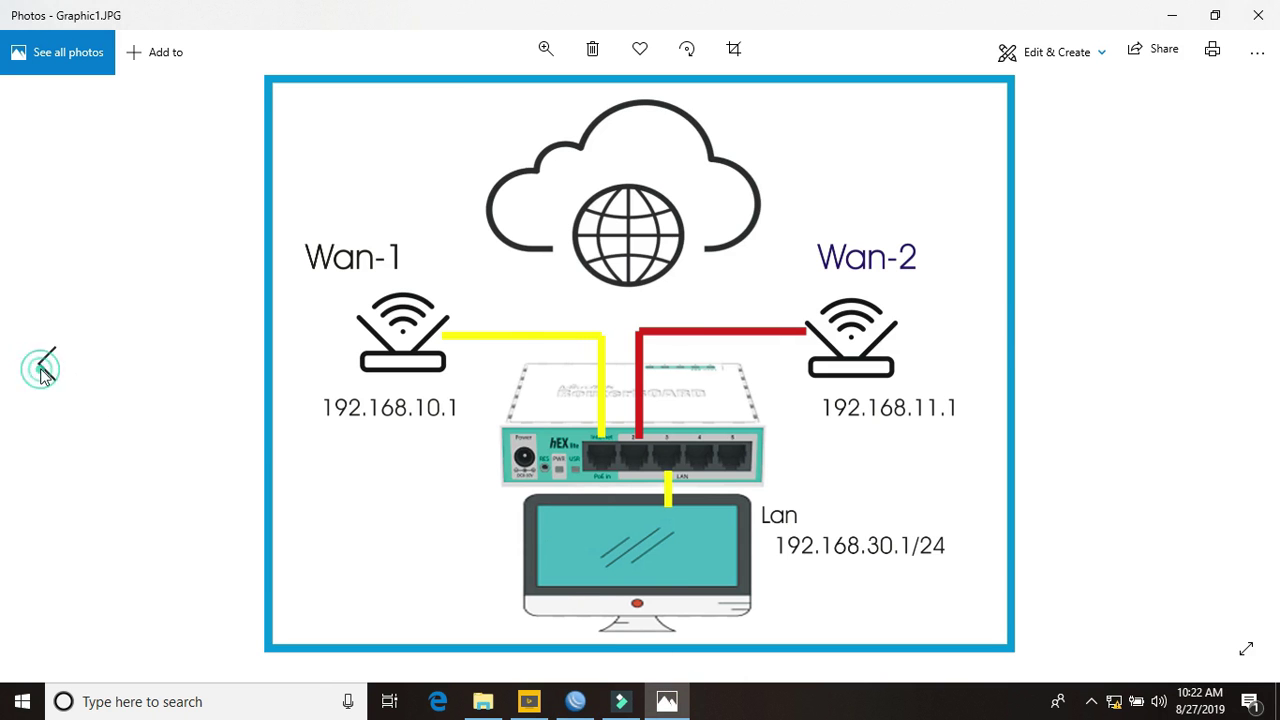
{"action": "left_click", "coordinate": [45, 370]}
{"action": "left_click", "coordinate": [42, 368]}
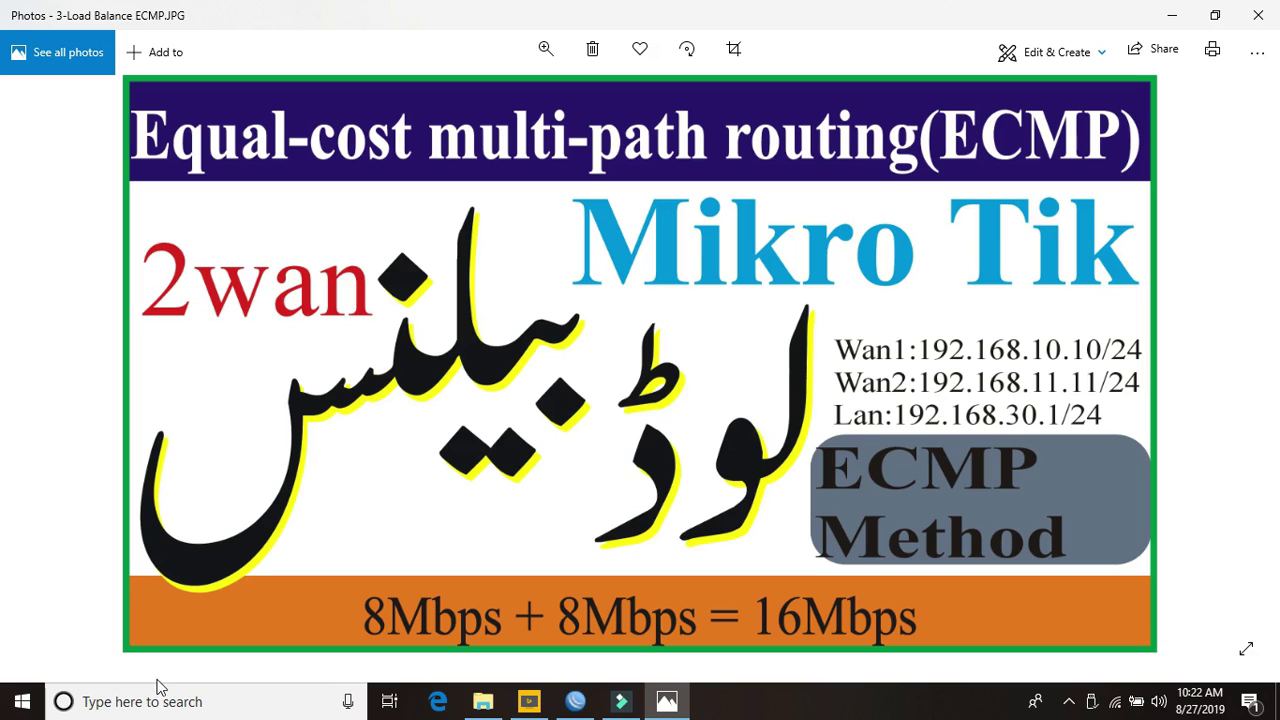
{"action": "left_click", "coordinate": [572, 707]}
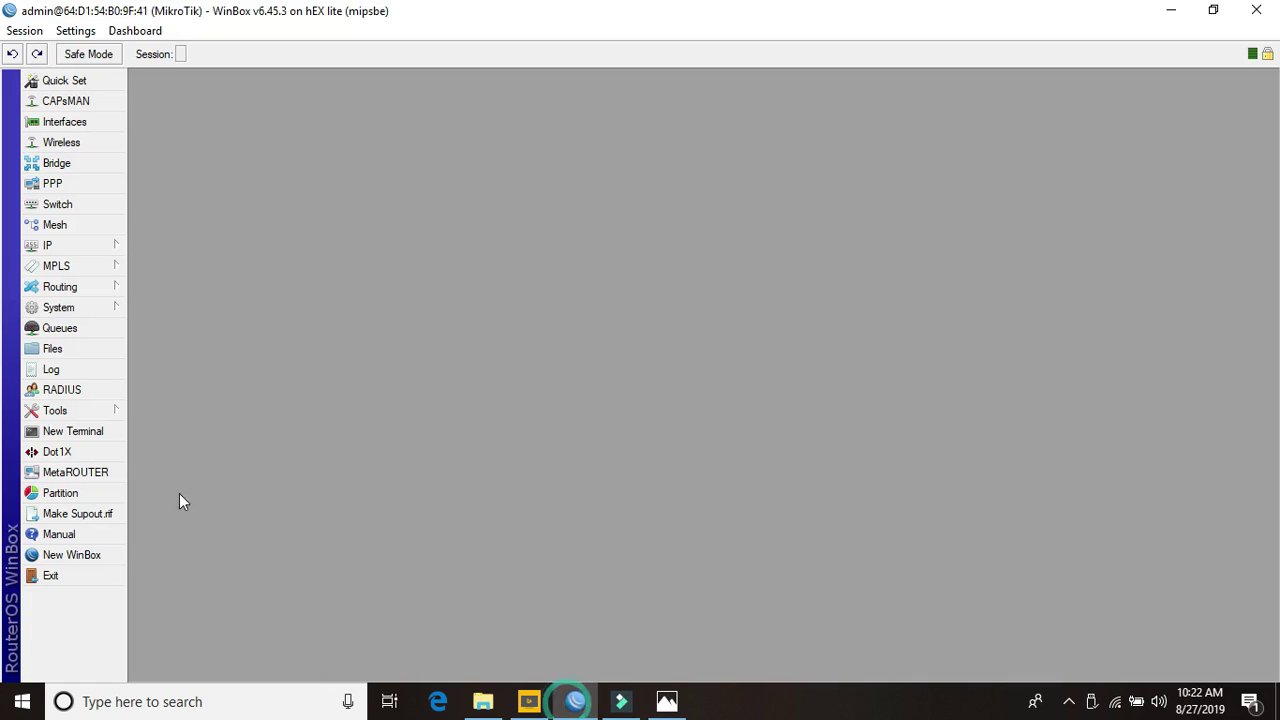
Log in to the MikroTik Out router from a new WinBox login window with its password
{"action": "left_click", "coordinate": [101, 557]}
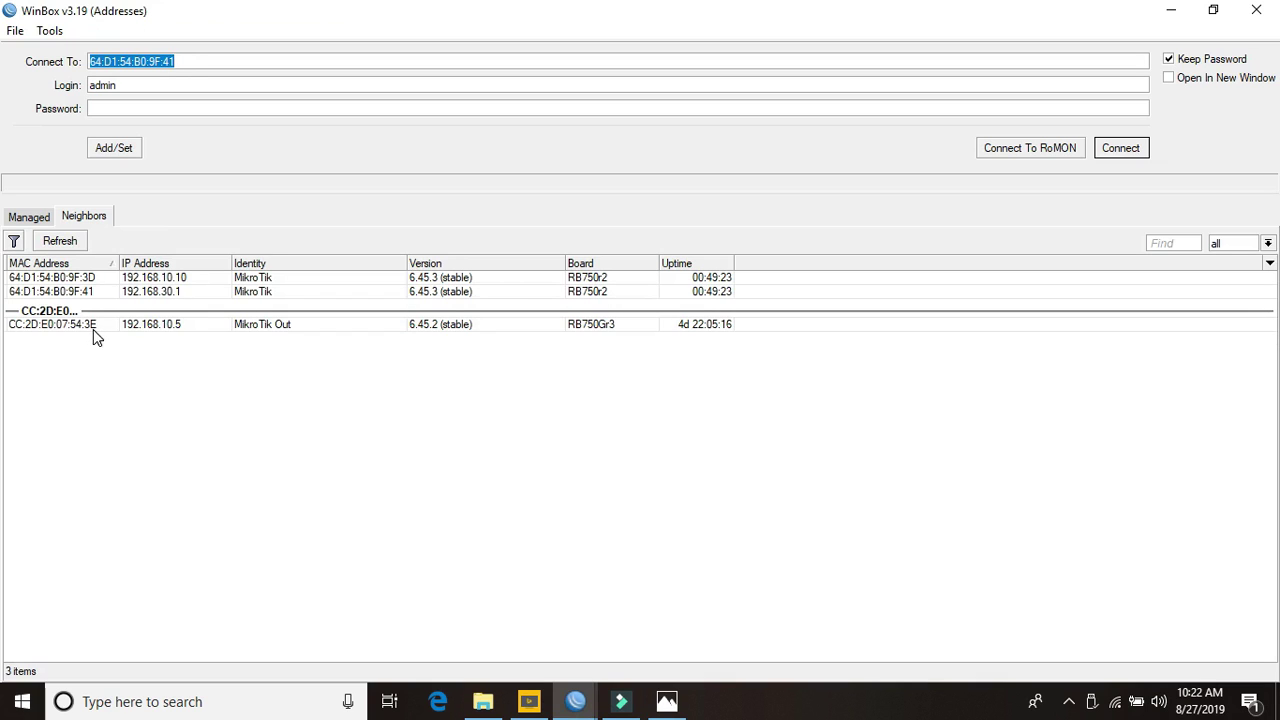
{"action": "left_click", "coordinate": [100, 329]}
{"action": "left_click", "coordinate": [170, 108]}
{"action": "type", "text": "123"}
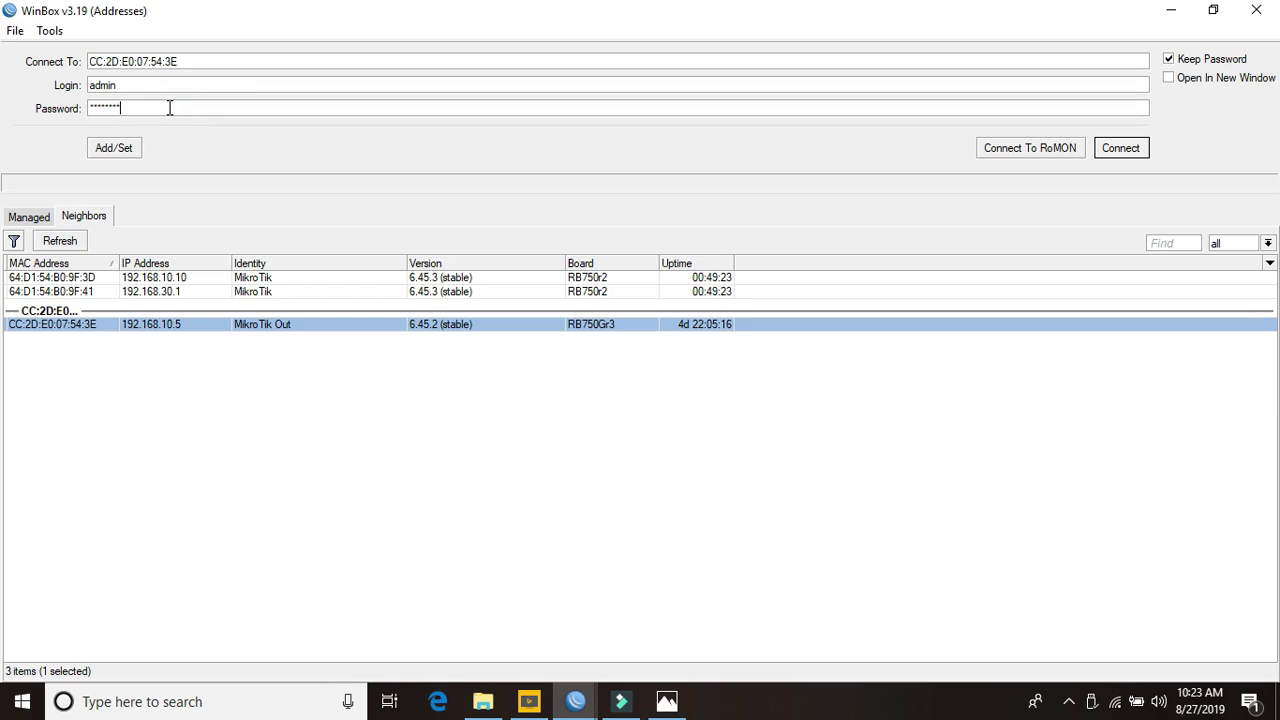
{"action": "left_click", "coordinate": [1135, 148]}
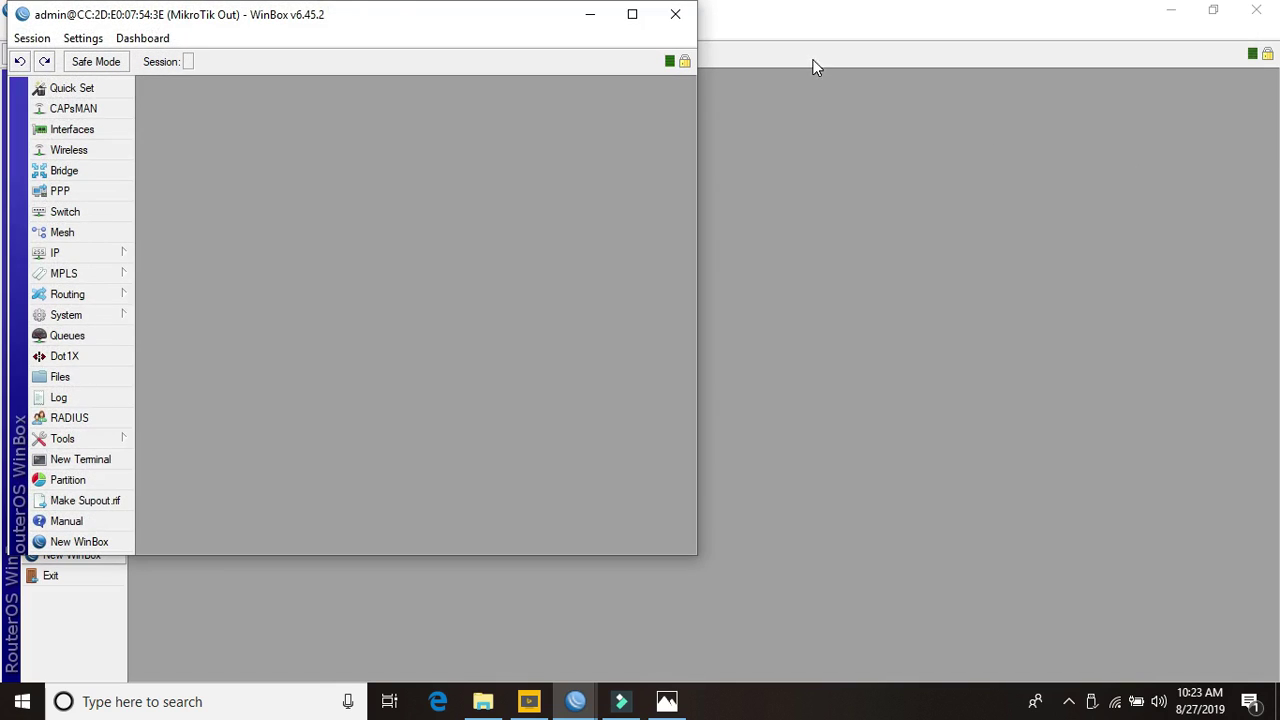
Close the hEX lite session and maximize the MikroTik Out window, showing the IP menu
{"action": "left_click", "coordinate": [1256, 10]}
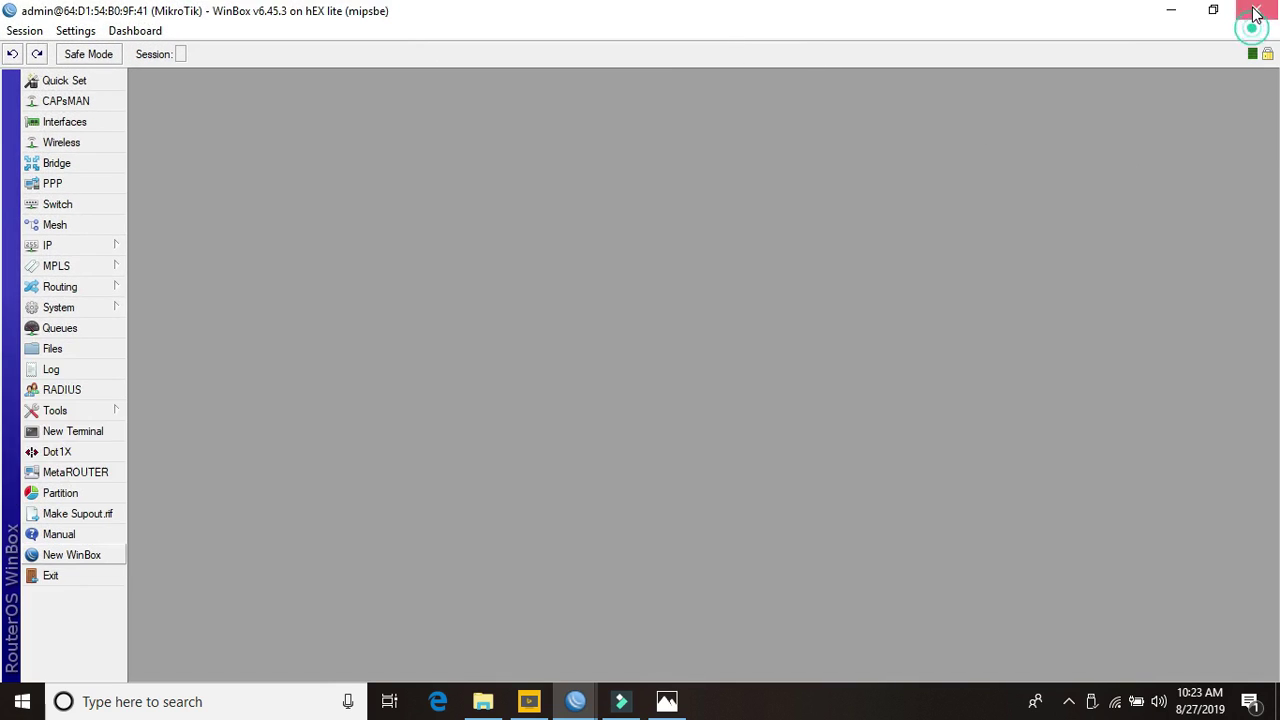
{"action": "left_click", "coordinate": [631, 16]}
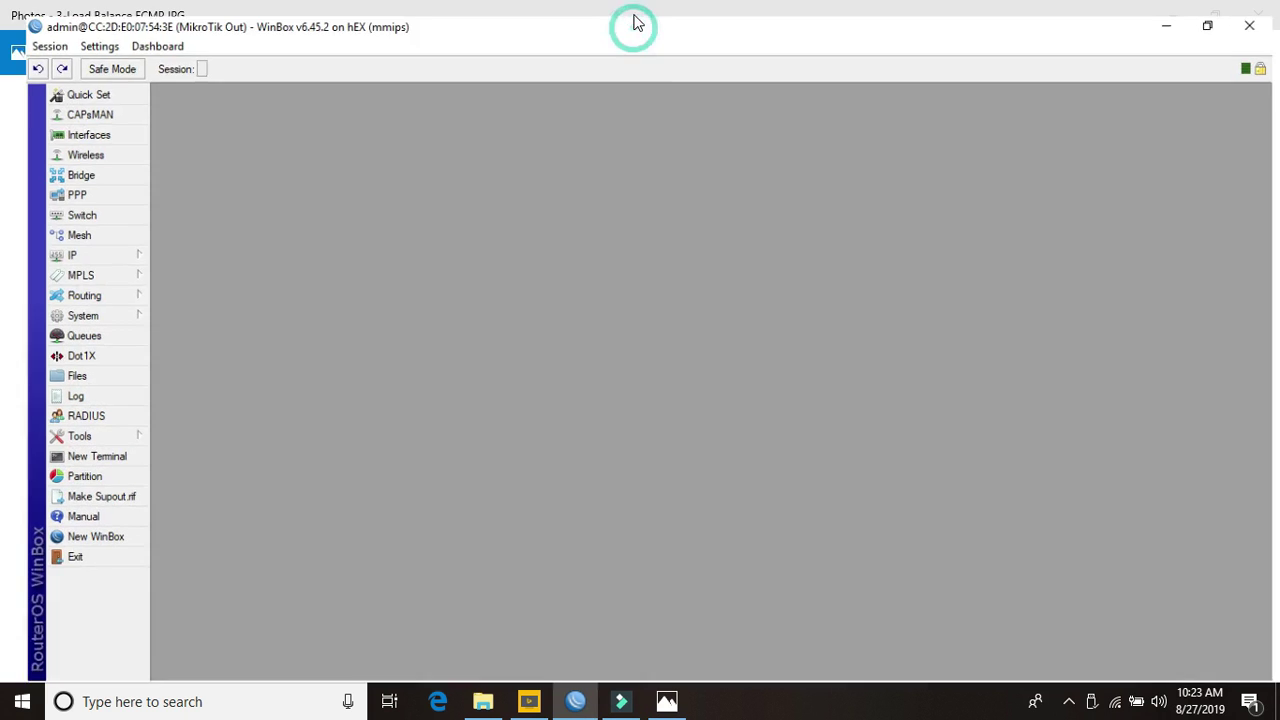
{"action": "left_click", "coordinate": [62, 246]}
Show the Firewall NAT rules in an enlarged window and select the WAN1 and WAN2 masquerade rules
{"action": "left_click", "coordinate": [158, 342]}
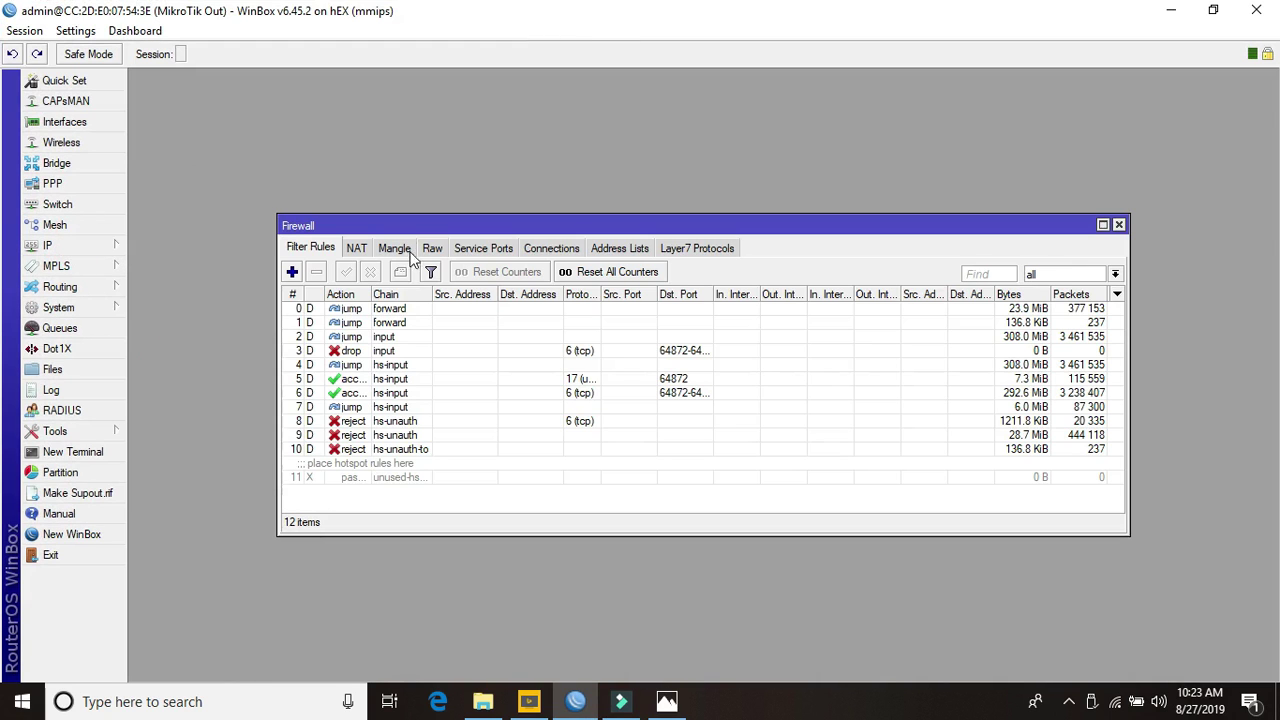
{"action": "left_click", "coordinate": [356, 249]}
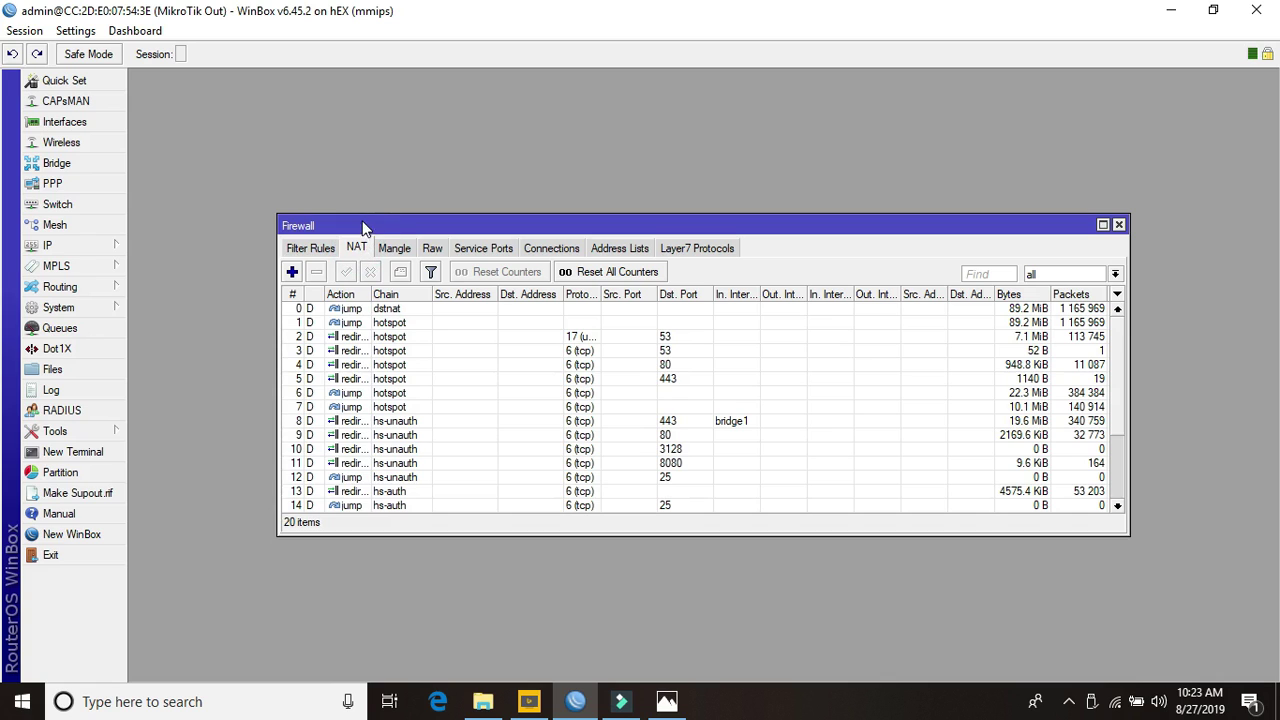
{"action": "left_click_drag", "start_coordinate": [362, 215], "coordinate": [362, 86]}
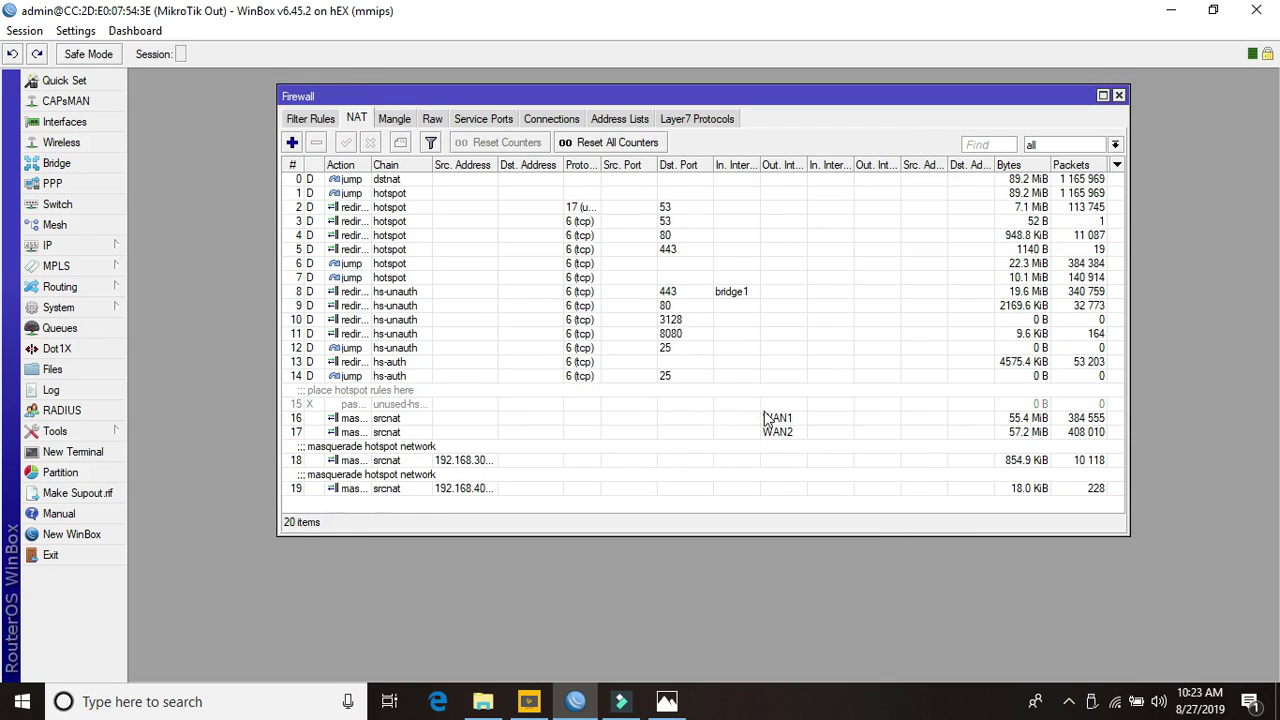
{"action": "left_click", "coordinate": [767, 420]}
{"action": "left_click", "coordinate": [776, 433]}
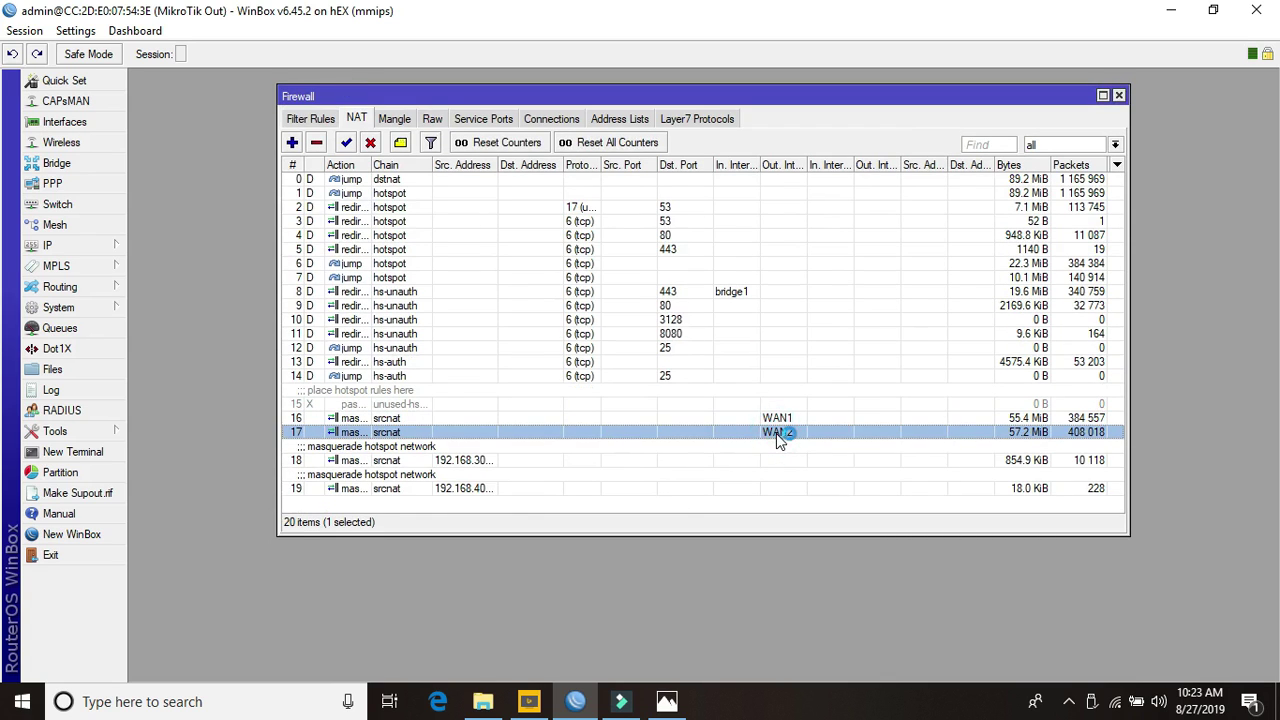
Inspect the WAN1 and WAN2 srcnat masquerade rules, closing them without changes
{"action": "double_click", "coordinate": [410, 418]}
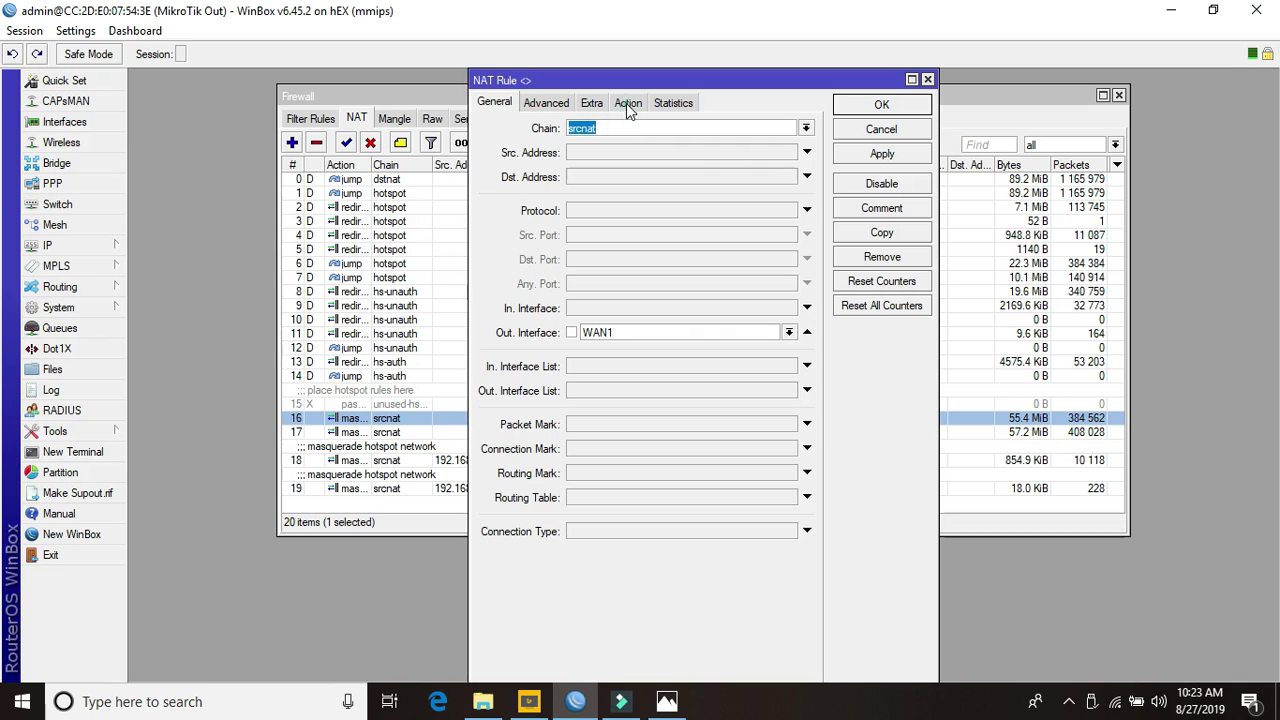
{"action": "left_click", "coordinate": [626, 103]}
{"action": "left_click", "coordinate": [945, 135]}
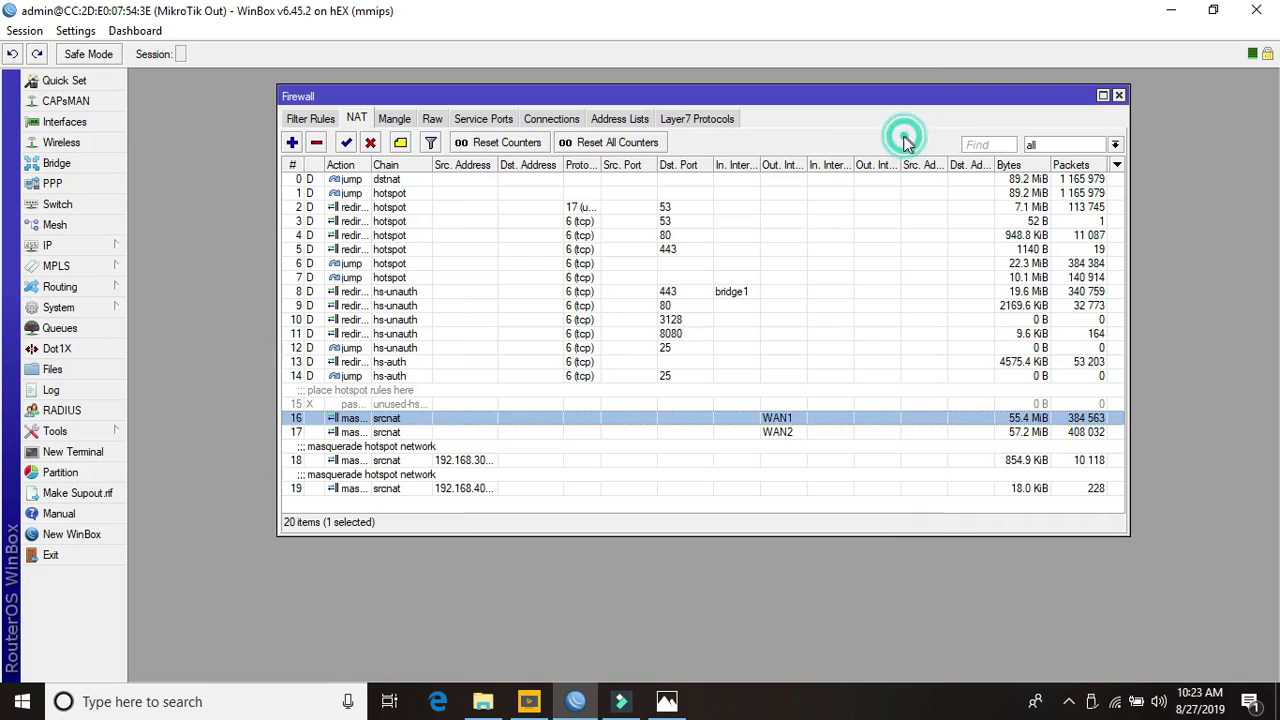
{"action": "left_click", "coordinate": [406, 434]}
{"action": "double_click", "coordinate": [406, 437]}
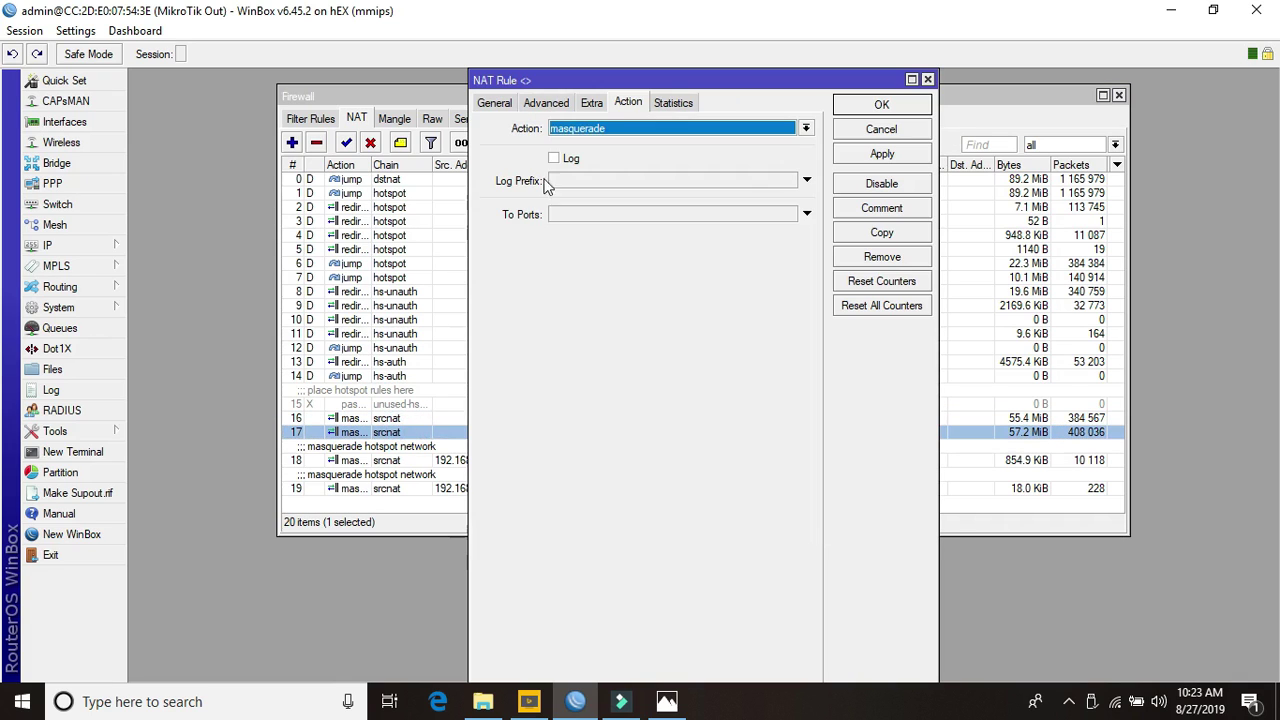
{"action": "left_click", "coordinate": [496, 102]}
{"action": "left_click", "coordinate": [876, 131]}
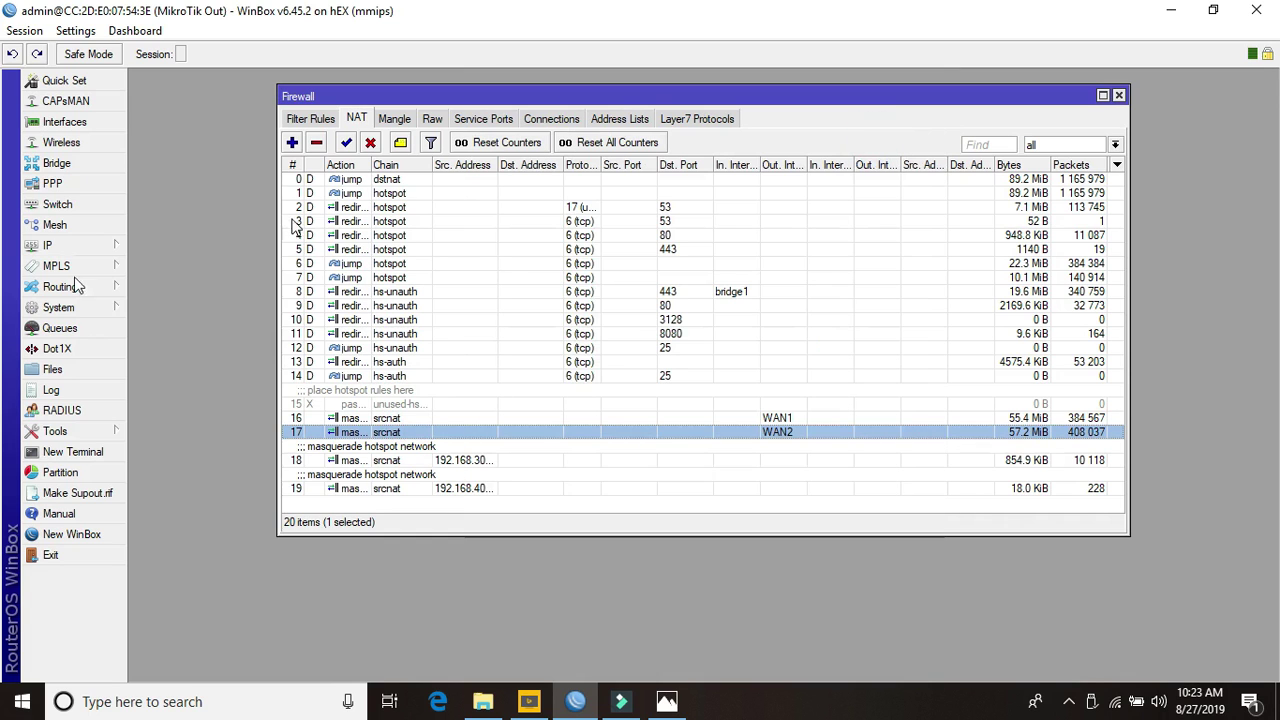
{"action": "left_click", "coordinate": [40, 248]}
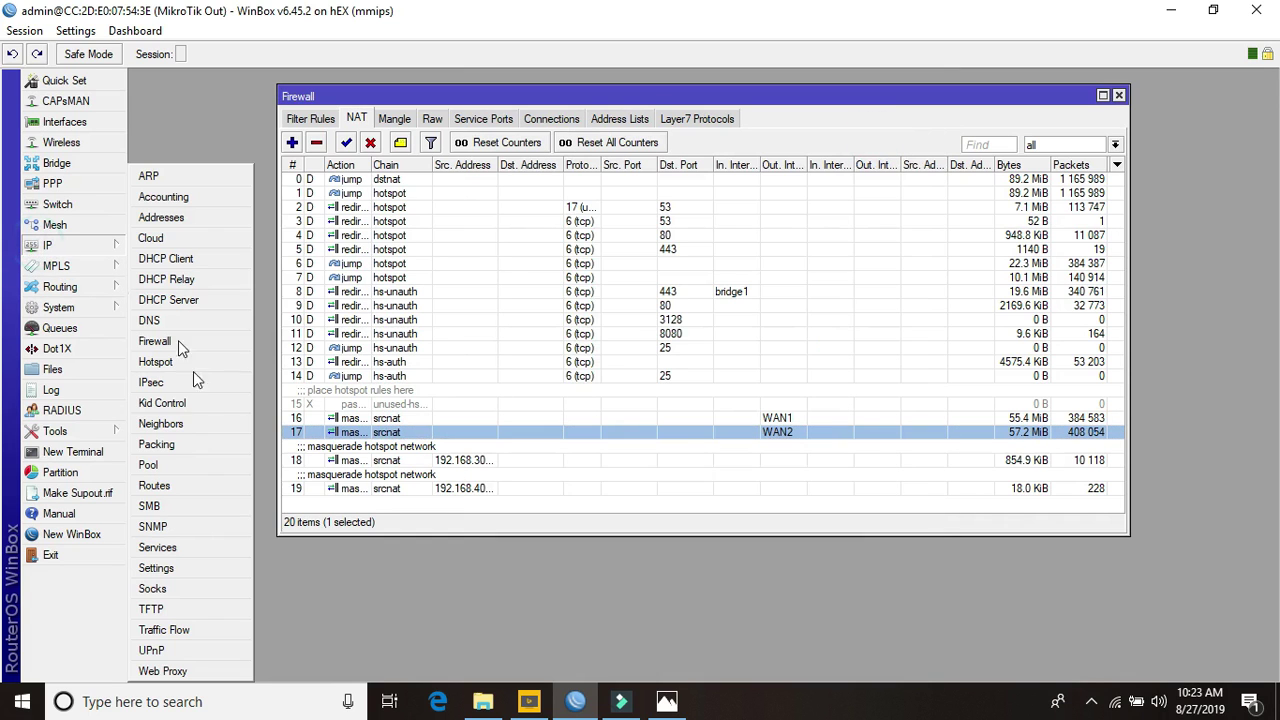
Inspect the 0.0.0.0/0 route via gateways 192.168.10.1 and 192.168.11.1, then close Route List and Firewall
{"action": "left_click", "coordinate": [157, 486]}
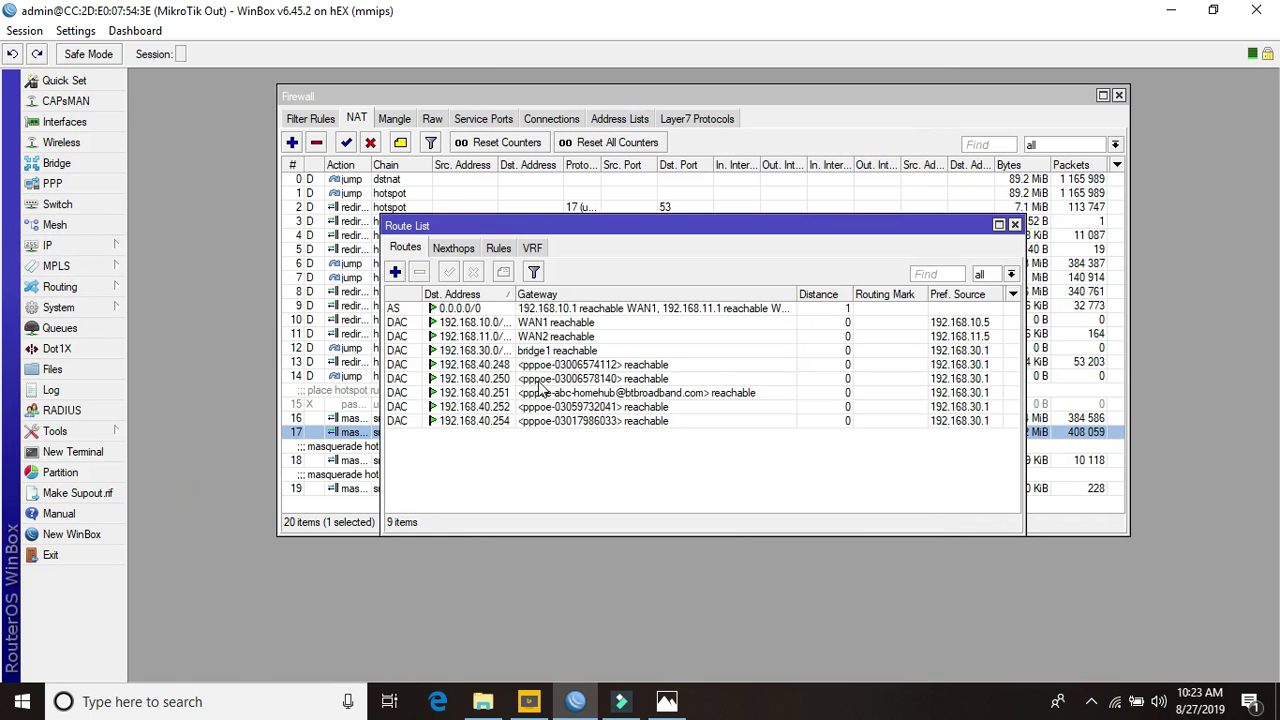
{"action": "left_click", "coordinate": [578, 312]}
{"action": "double_click", "coordinate": [577, 312]}
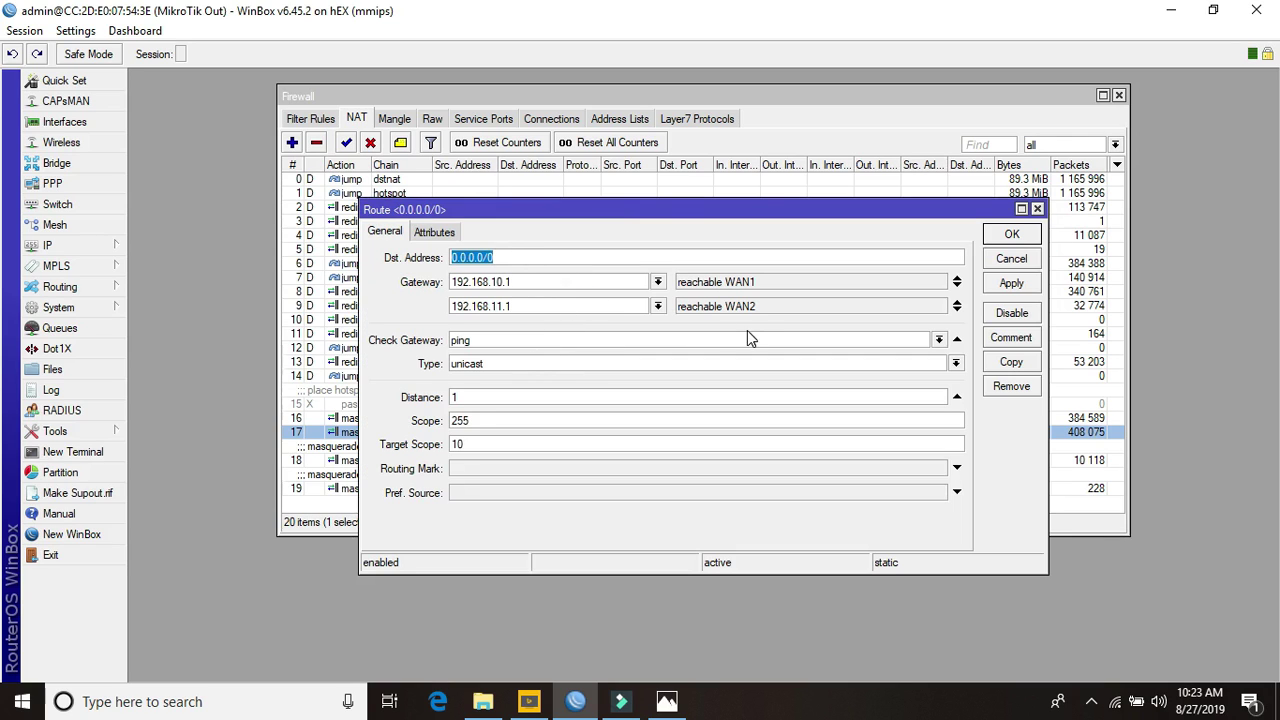
{"action": "left_click", "coordinate": [1022, 259]}
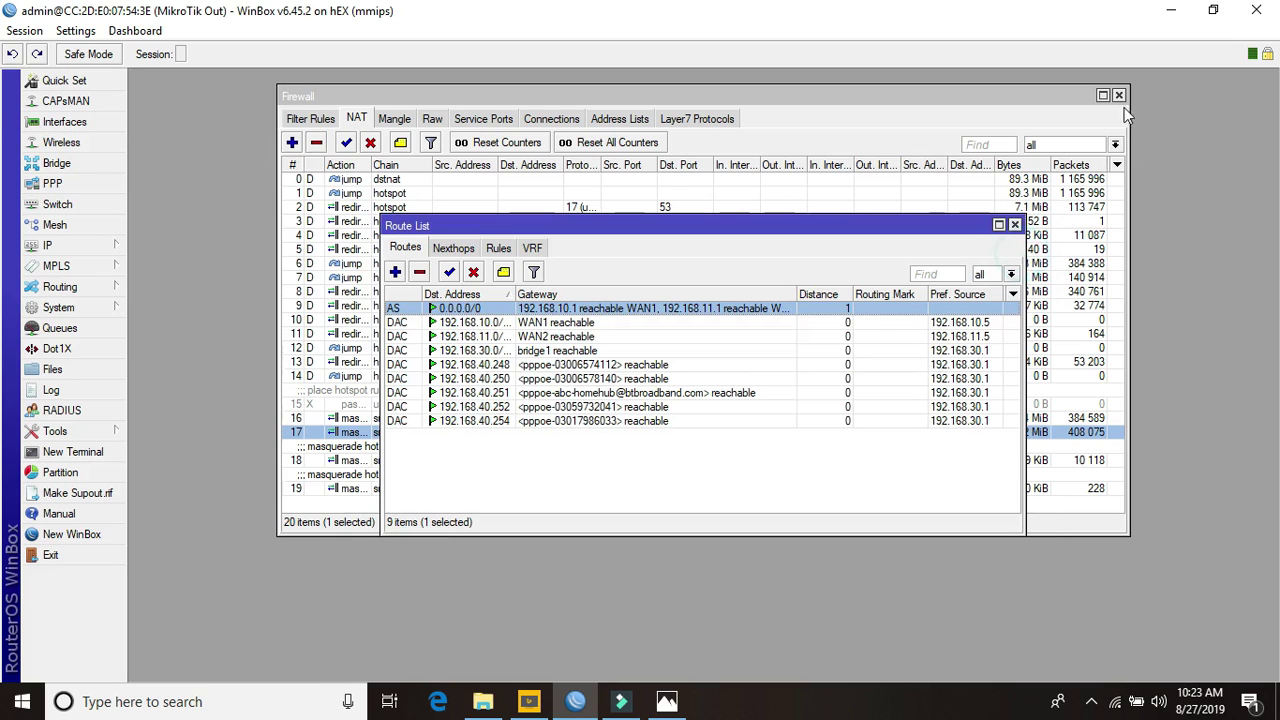
{"action": "left_click", "coordinate": [1015, 225]}
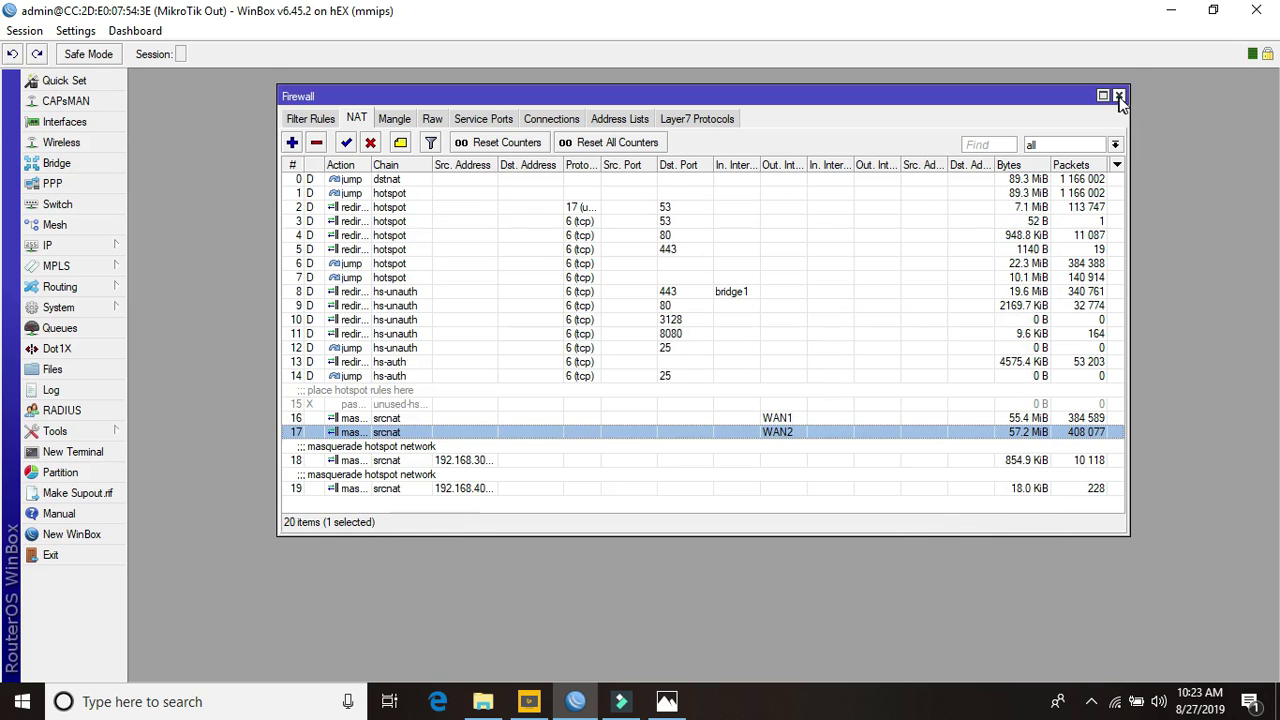
{"action": "left_click", "coordinate": [1119, 96]}
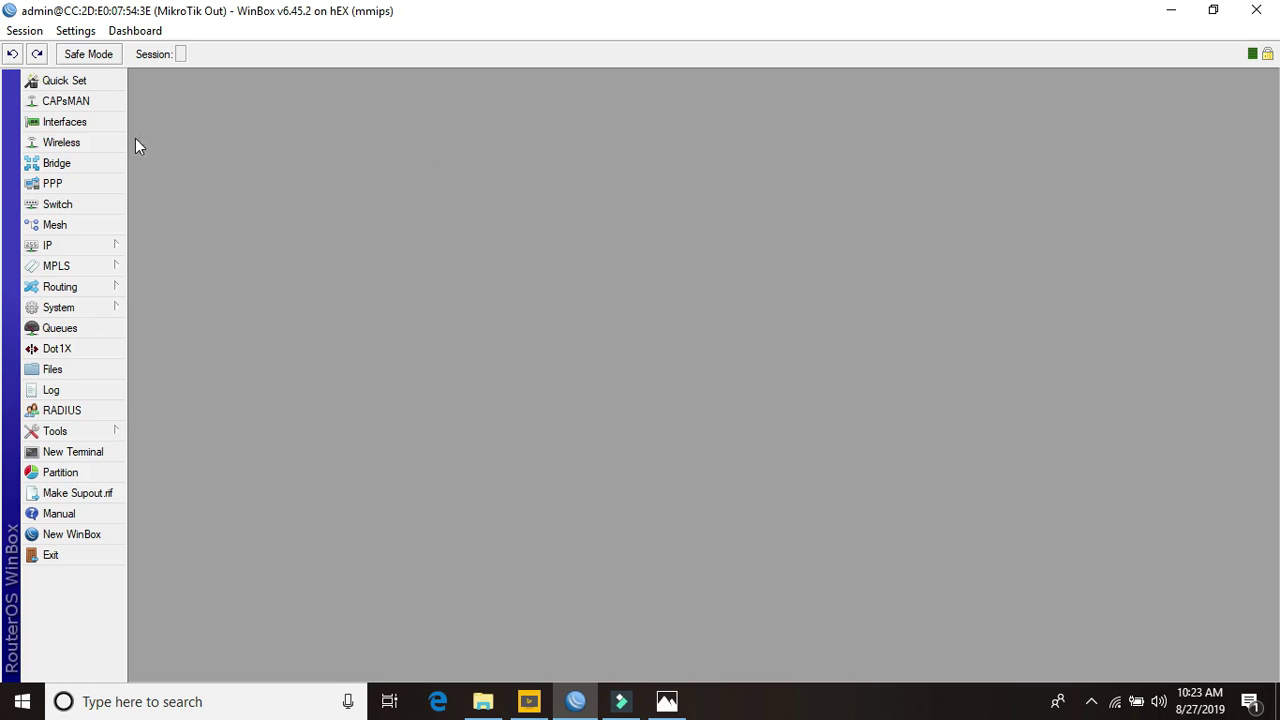
Open the WAN1 and WAN2 interface dialogs on their Traffic tabs
{"action": "left_click", "coordinate": [104, 123]}
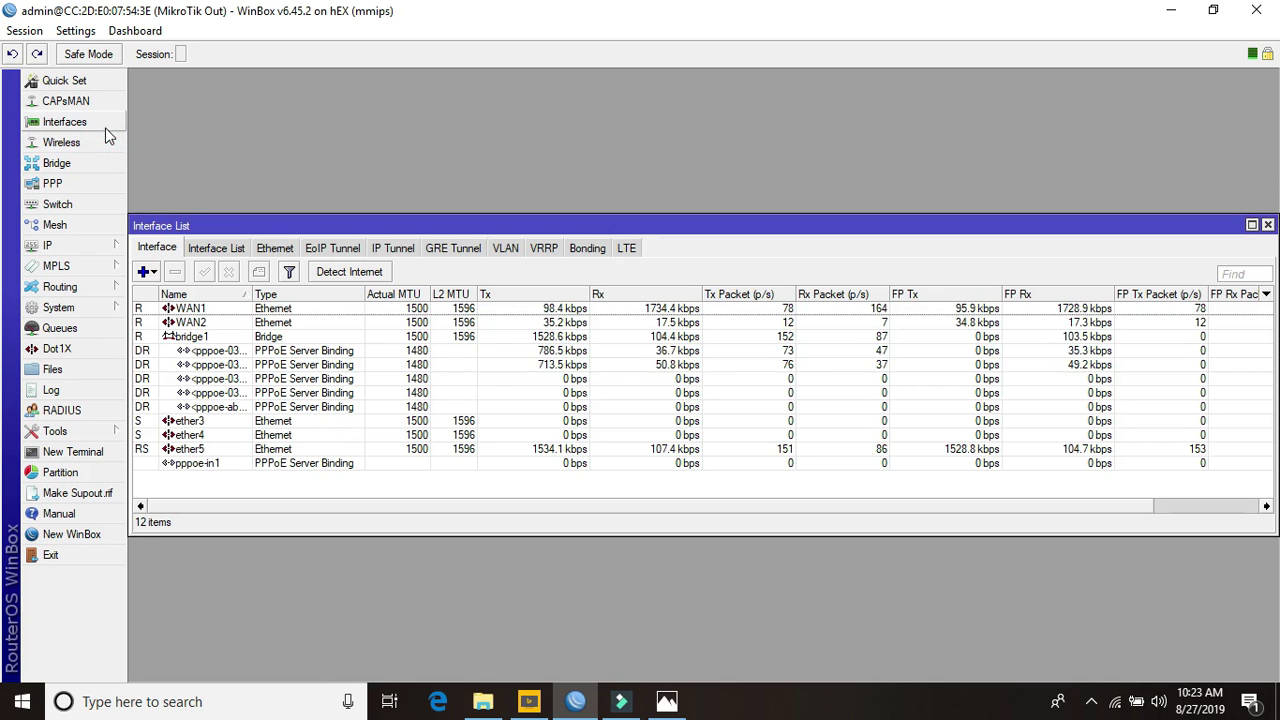
{"action": "double_click", "coordinate": [192, 309]}
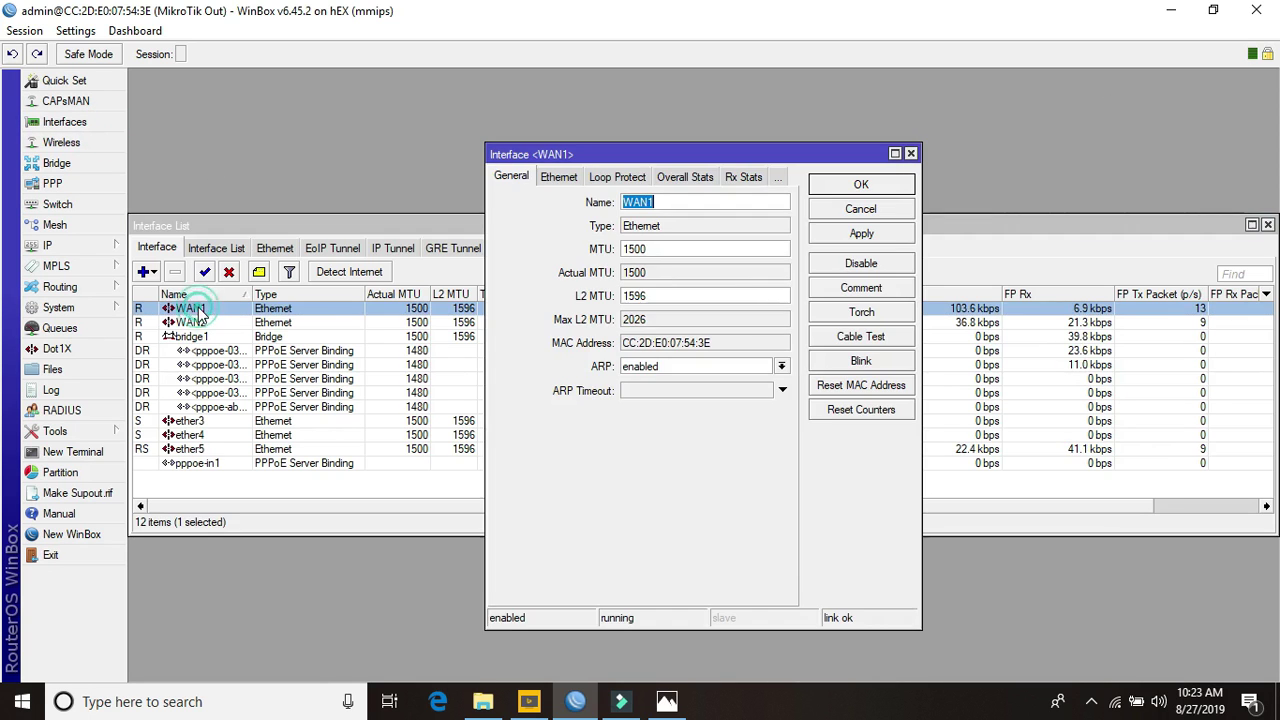
{"action": "left_click", "coordinate": [747, 177]}
{"action": "left_click", "coordinate": [713, 177]}
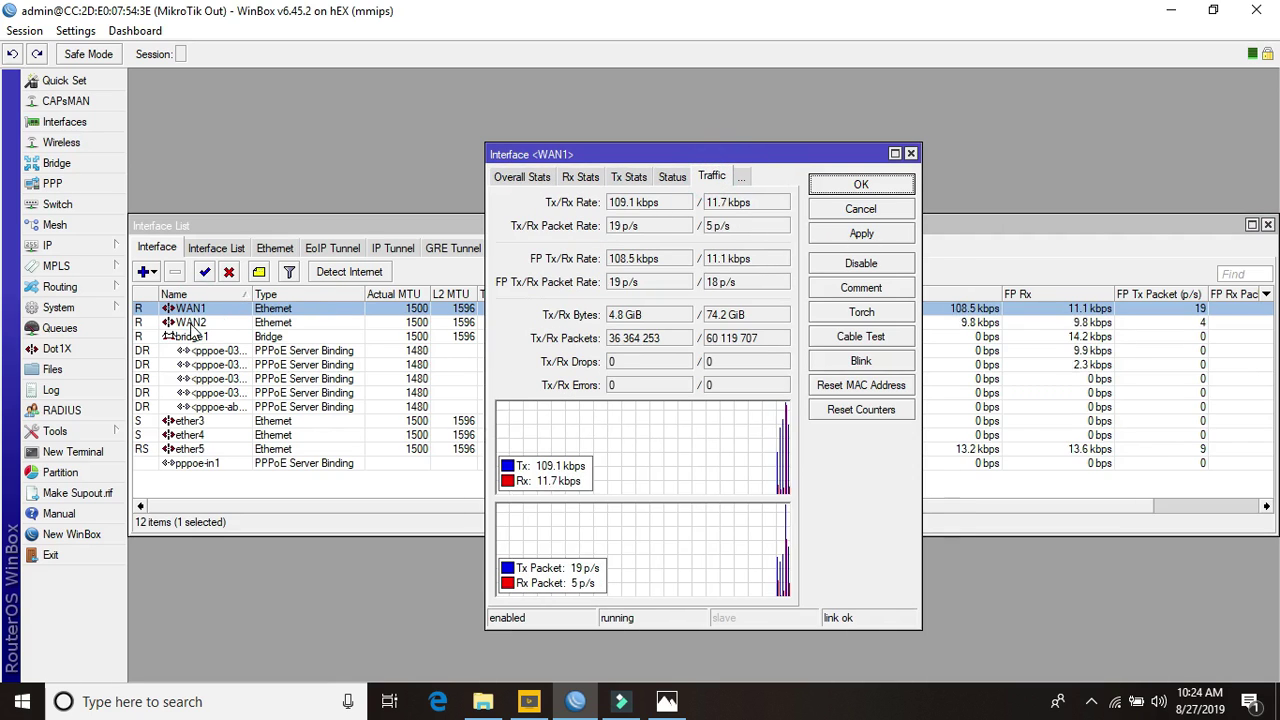
{"action": "double_click", "coordinate": [190, 323]}
{"action": "left_click", "coordinate": [766, 198]}
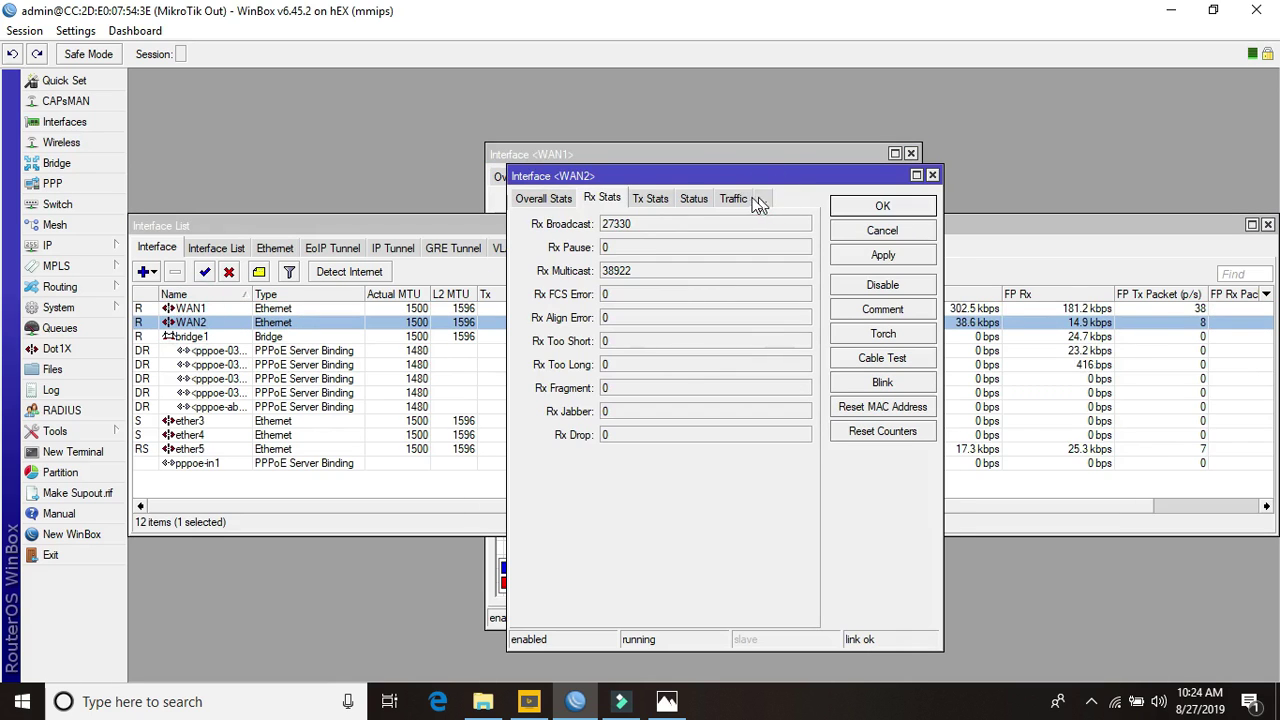
{"action": "left_click", "coordinate": [736, 196]}
Arrange the WAN1 and WAN2 traffic windows side by side, comparing 74.2 GiB and 73.4 GiB received
{"action": "left_click", "coordinate": [735, 175]}
{"action": "left_click_drag", "start_coordinate": [735, 175], "coordinate": [1063, 151]}
{"action": "left_click_drag", "start_coordinate": [735, 163], "coordinate": [640, 160]}
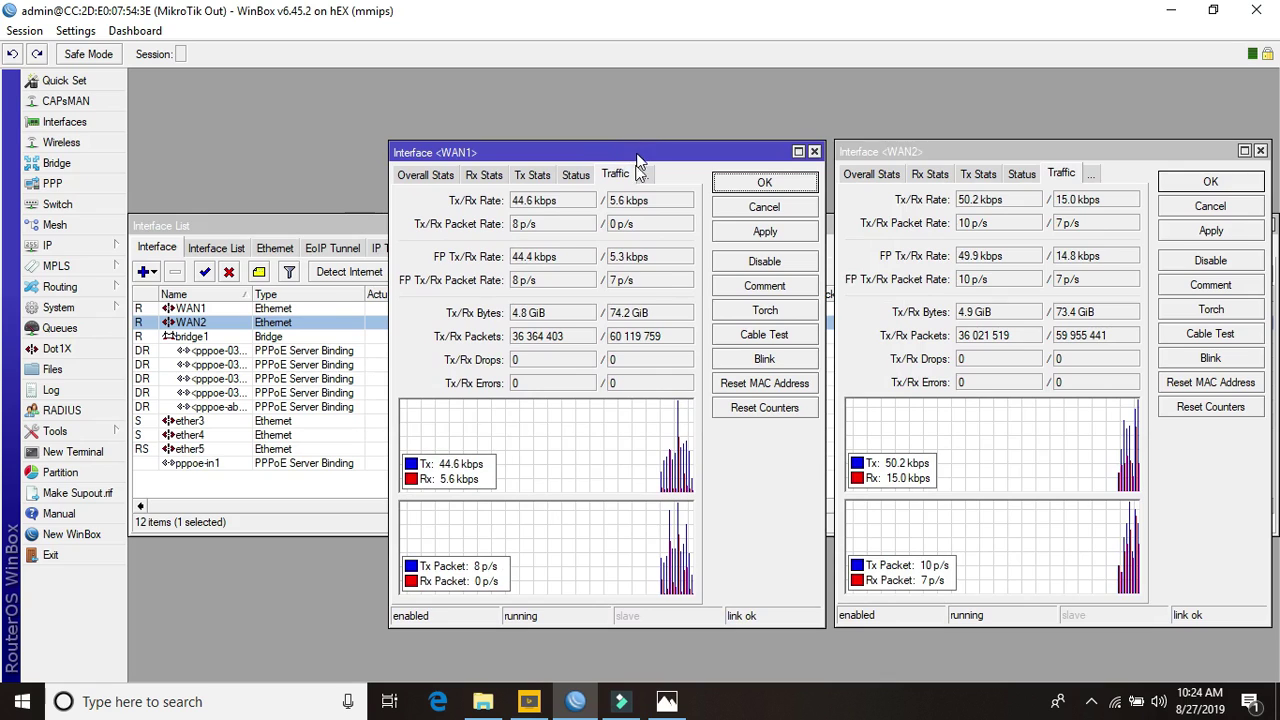
{"action": "left_click_drag", "start_coordinate": [657, 317], "coordinate": [615, 322]}
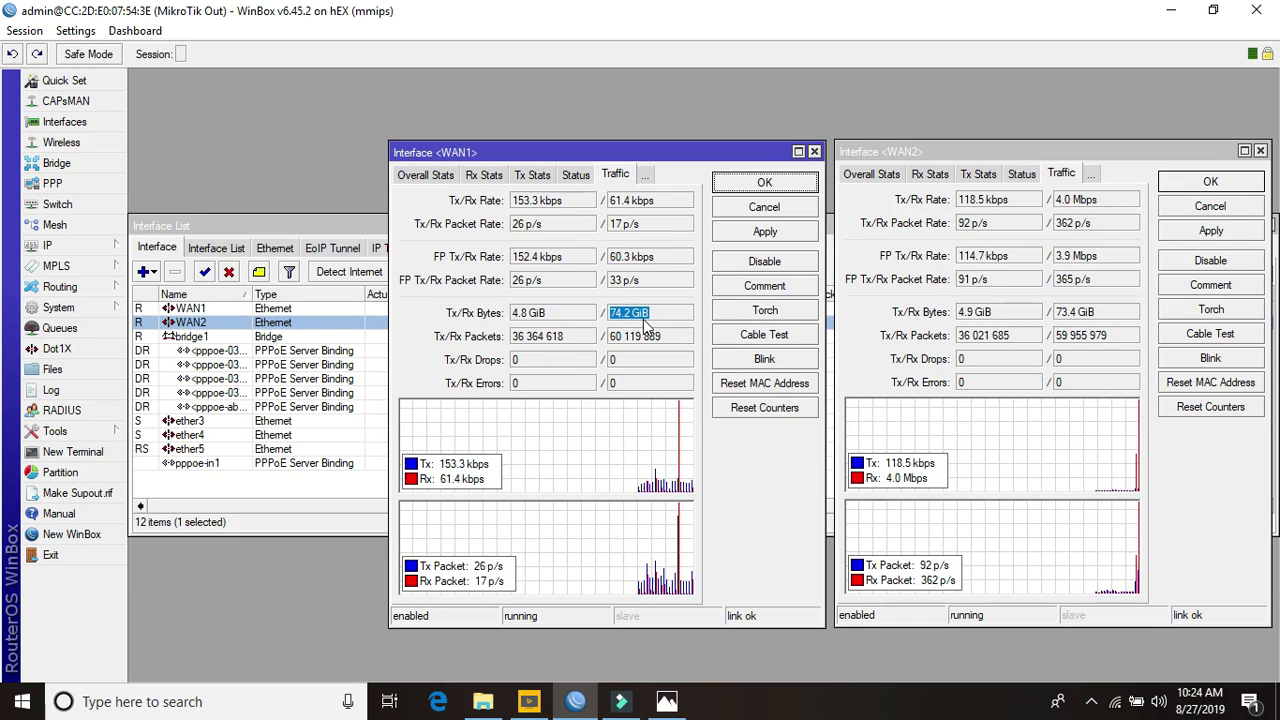
{"action": "left_click", "coordinate": [1112, 312]}
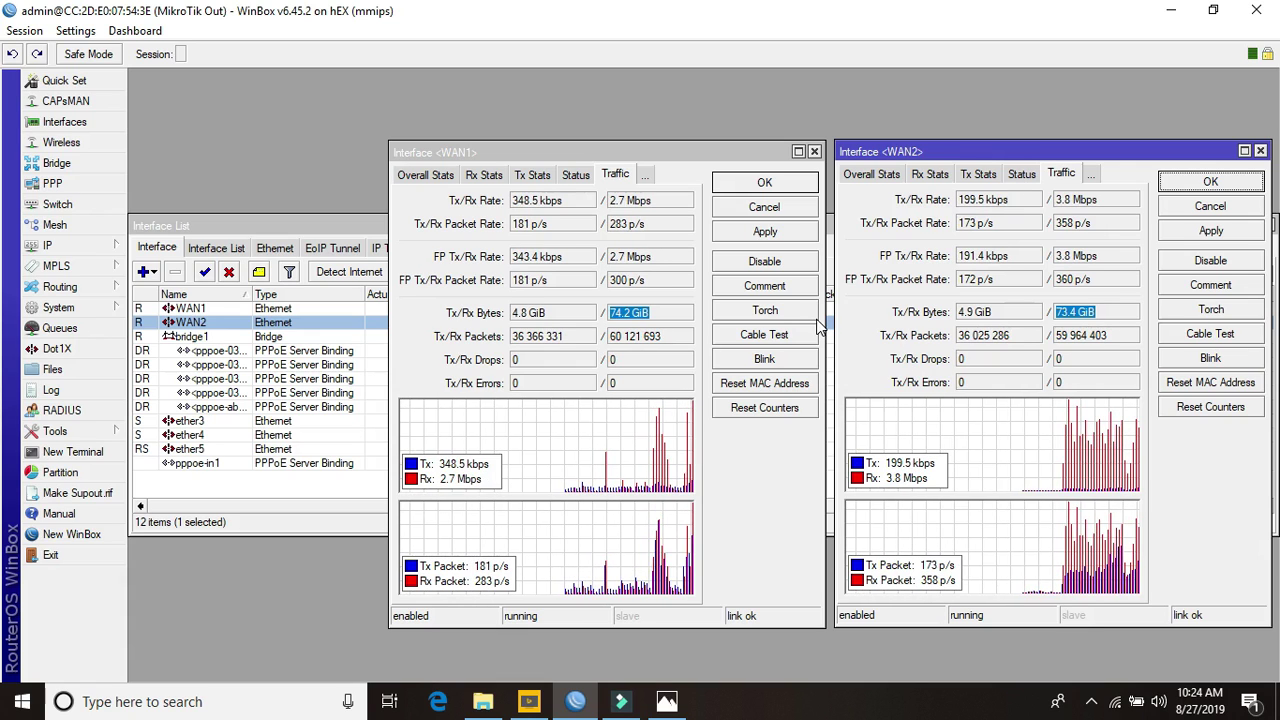
{"action": "left_click", "coordinate": [666, 200]}
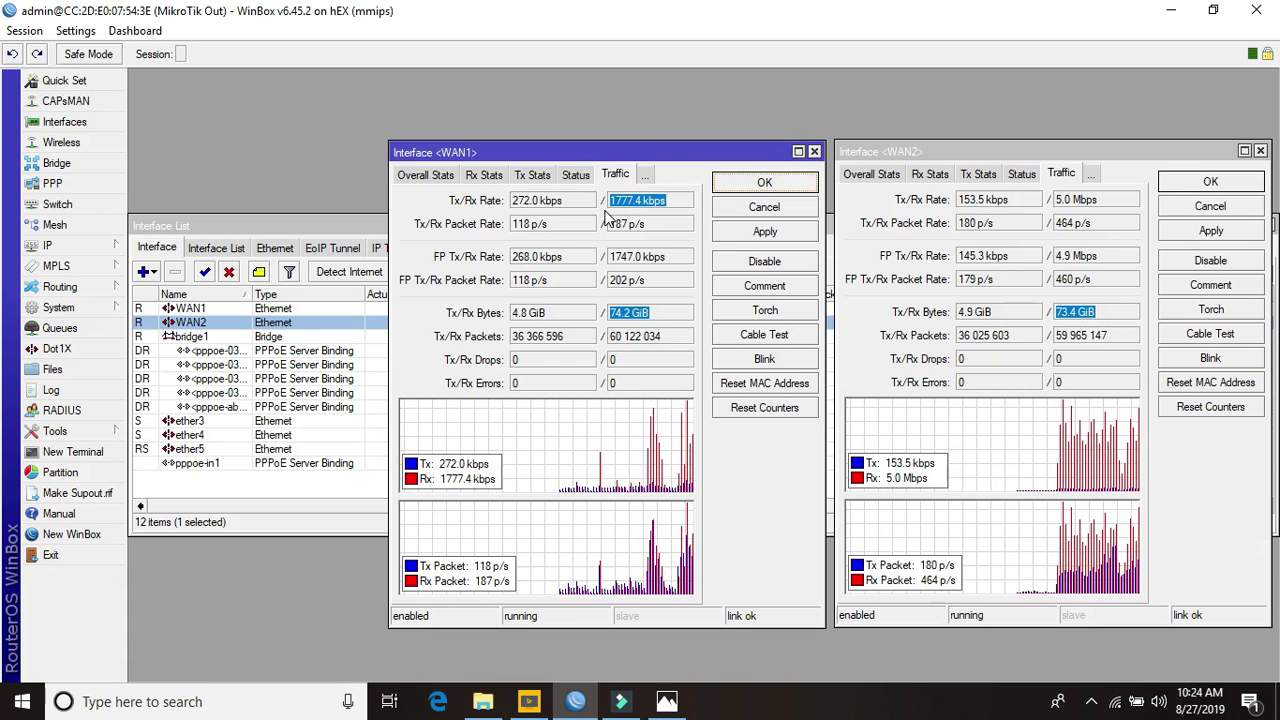
{"action": "left_click", "coordinate": [1105, 201]}
{"action": "left_click", "coordinate": [1105, 201]}
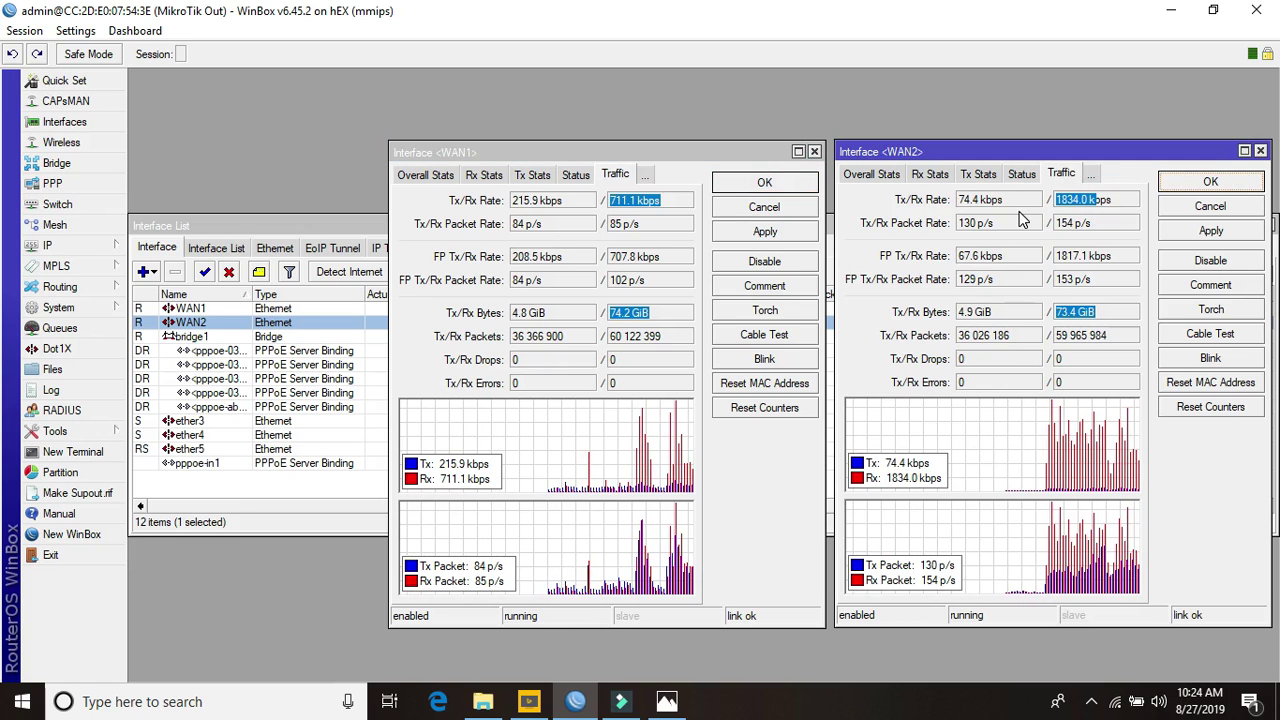